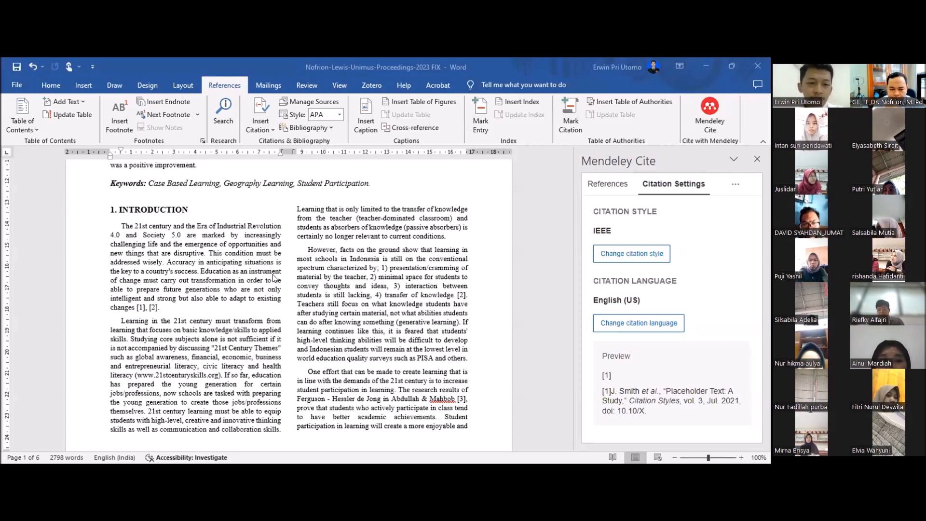
Step: Review the numbered IEEE in-text citations throughout the article, especially at the end of the first Introduction paragraph, and the reference list
scroll(253, 314, up, 5)
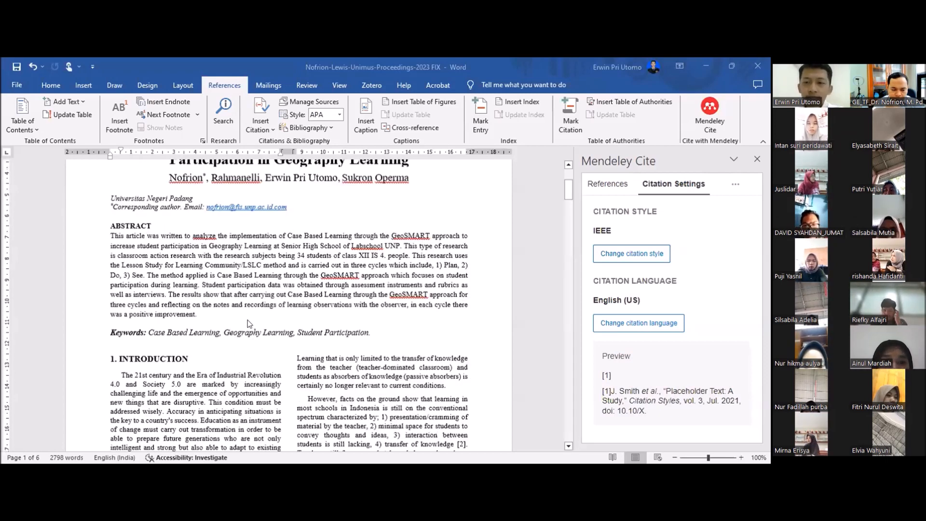
scroll(248, 320, up, 2)
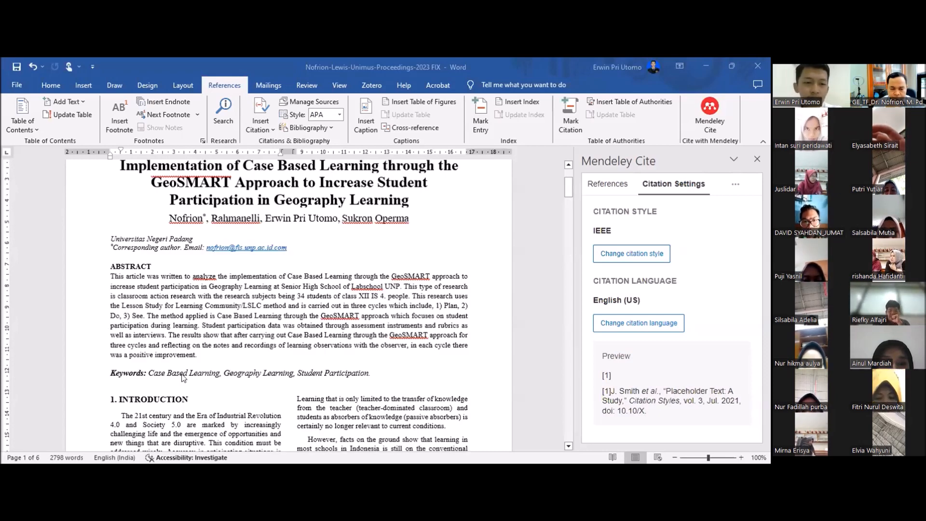
scroll(184, 378, down, 3)
scroll(175, 387, down, 1)
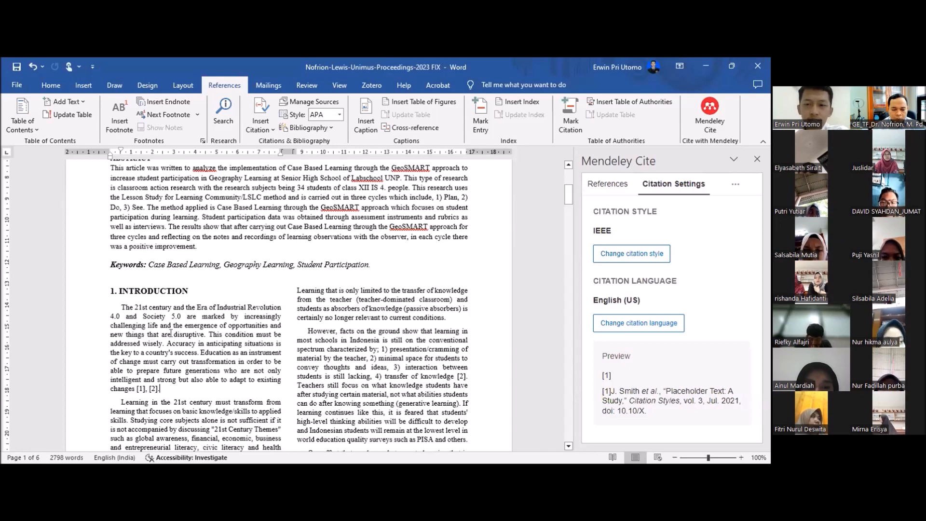
scroll(171, 333, down, 2)
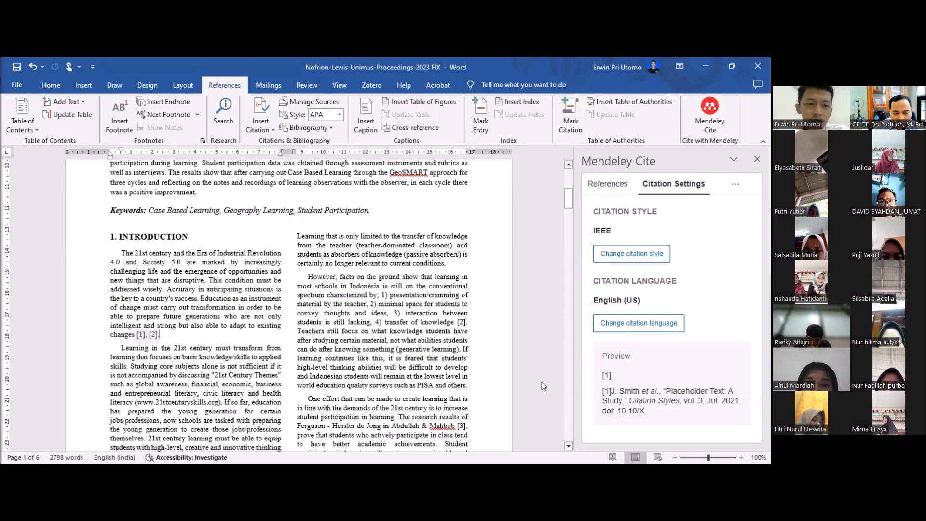
scroll(542, 381, down, 20)
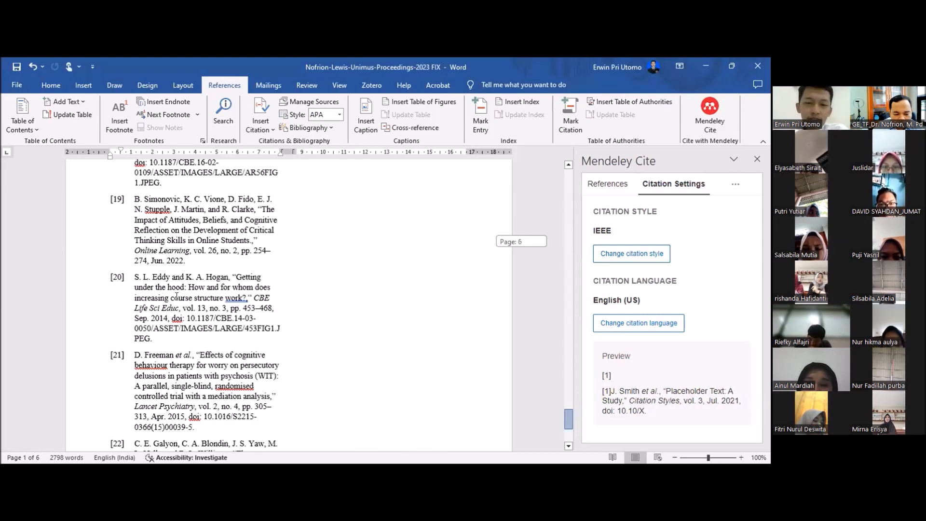
scroll(176, 296, up, 20)
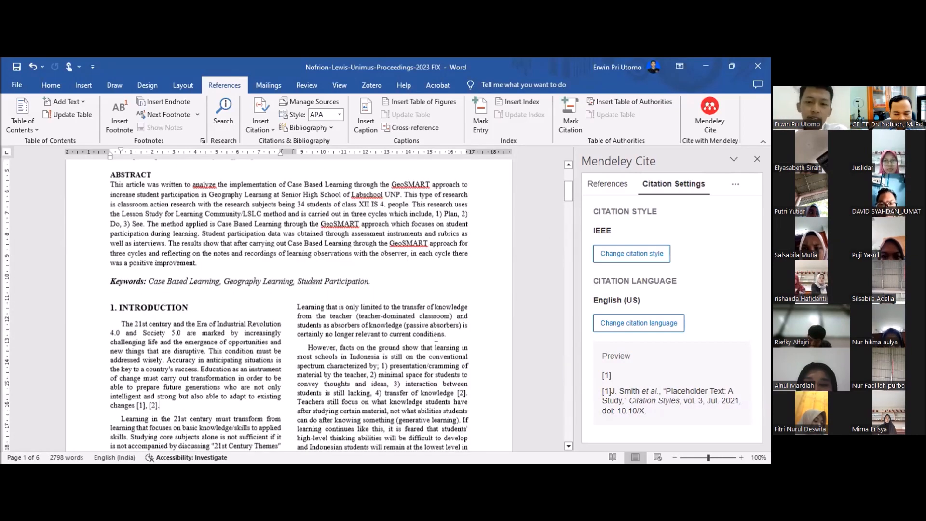
scroll(436, 337, down, 10)
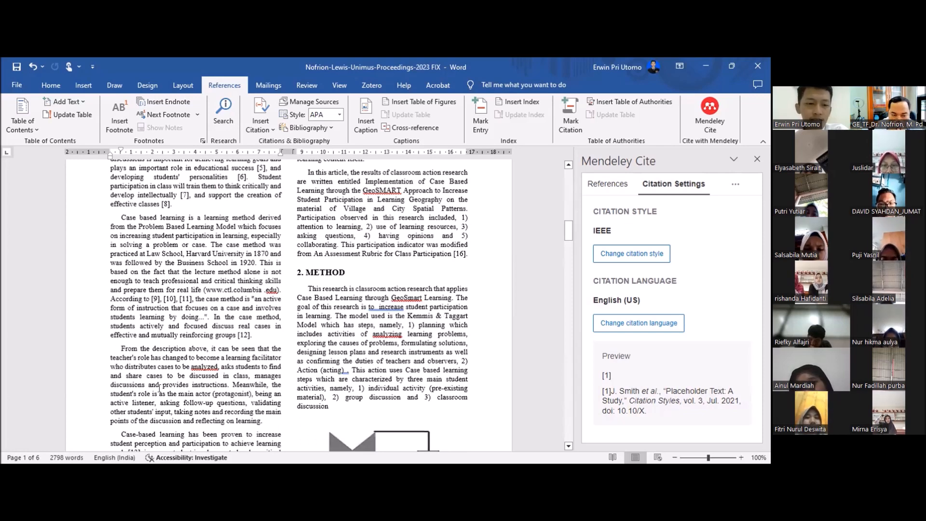
scroll(160, 388, up, 5)
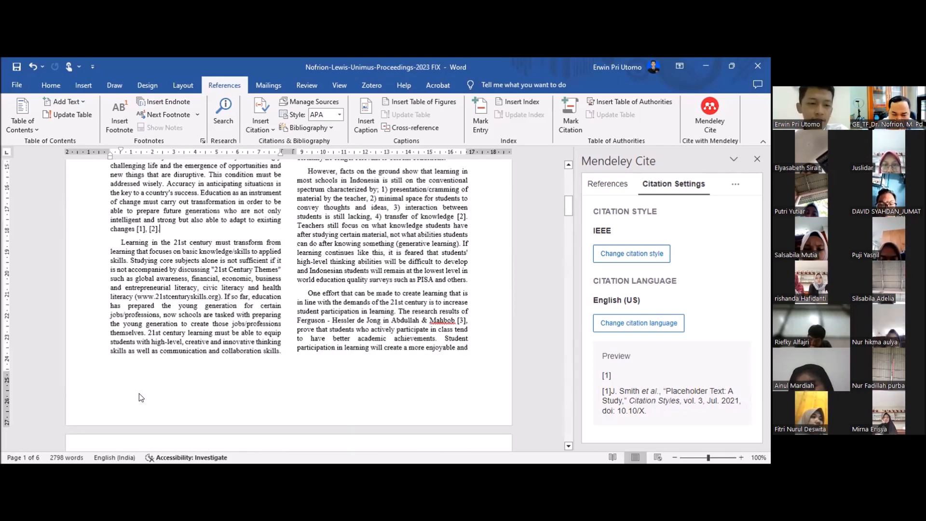
scroll(139, 396, up, 3)
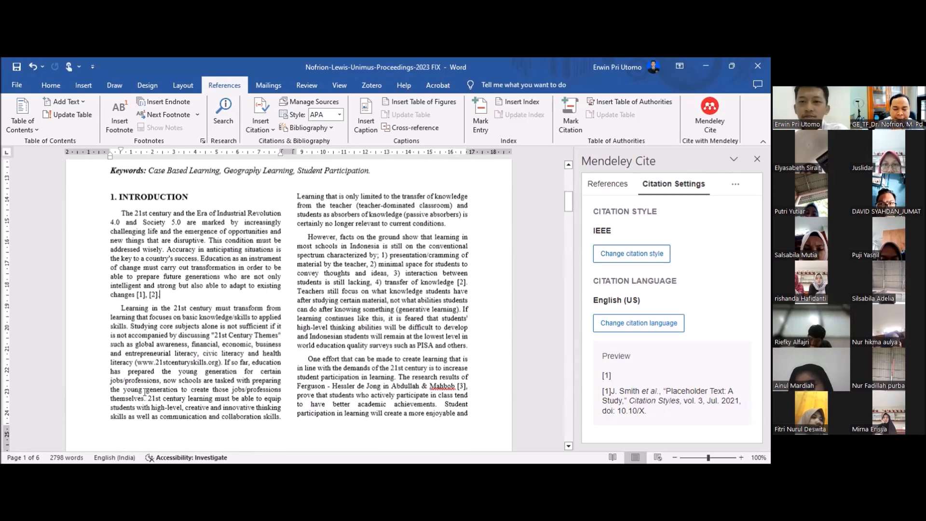
scroll(204, 396, down, 1)
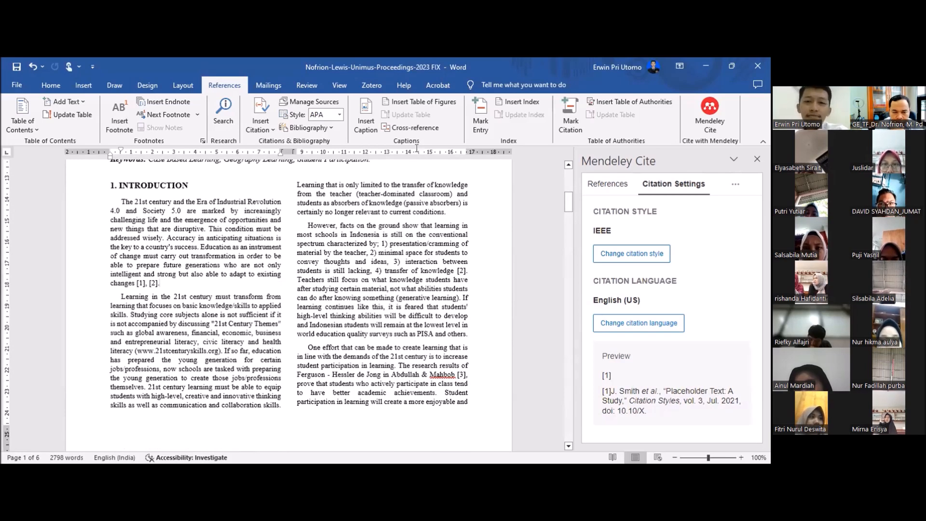
scroll(348, 264, down, 6)
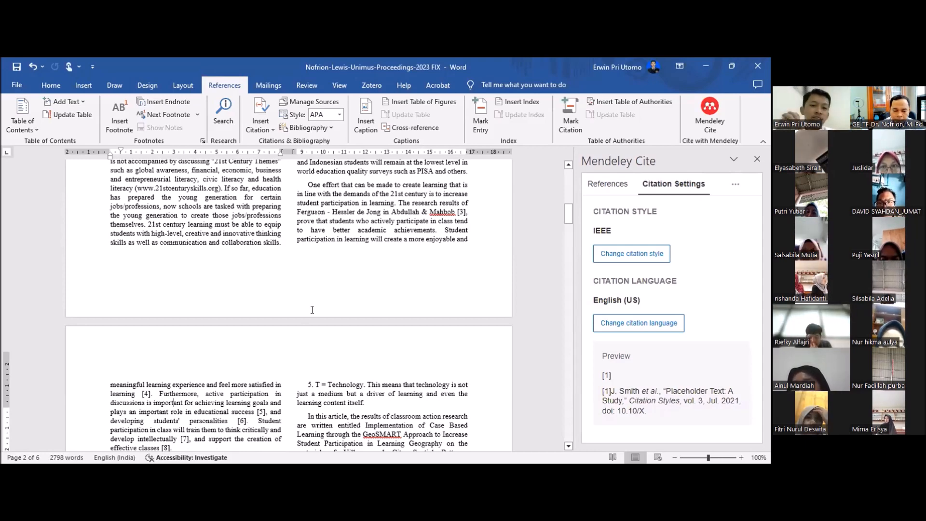
scroll(312, 310, up, 8)
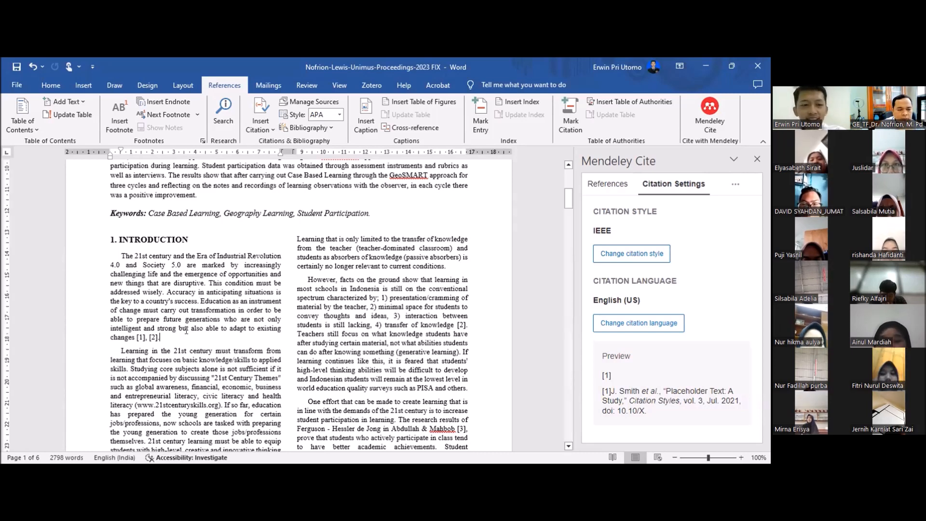
click(137, 337)
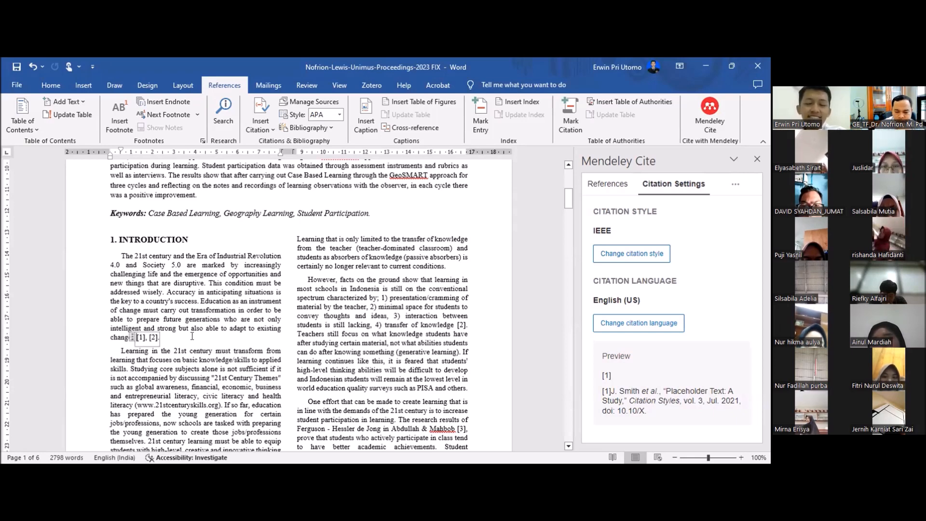
click(194, 337)
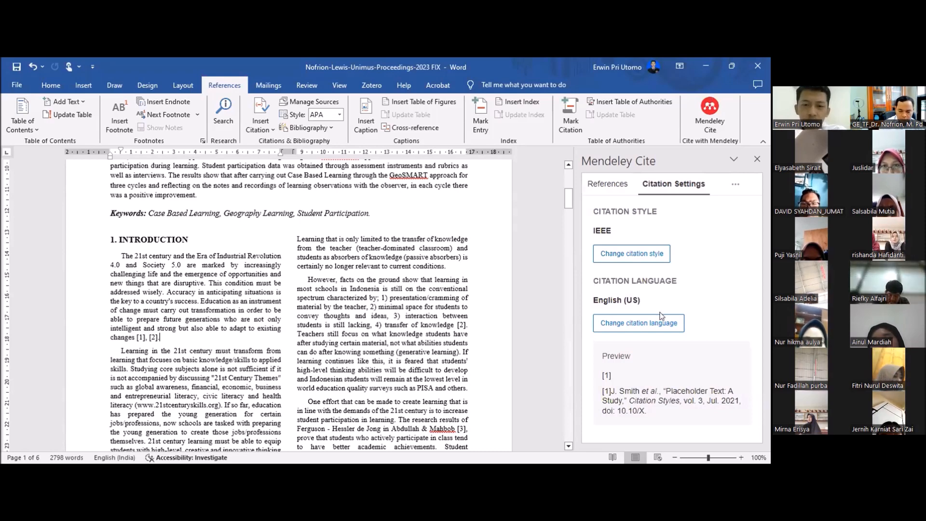
Step: Change the document's citation style to American Psychological Association 7th edition
scroll(353, 276, down, 2)
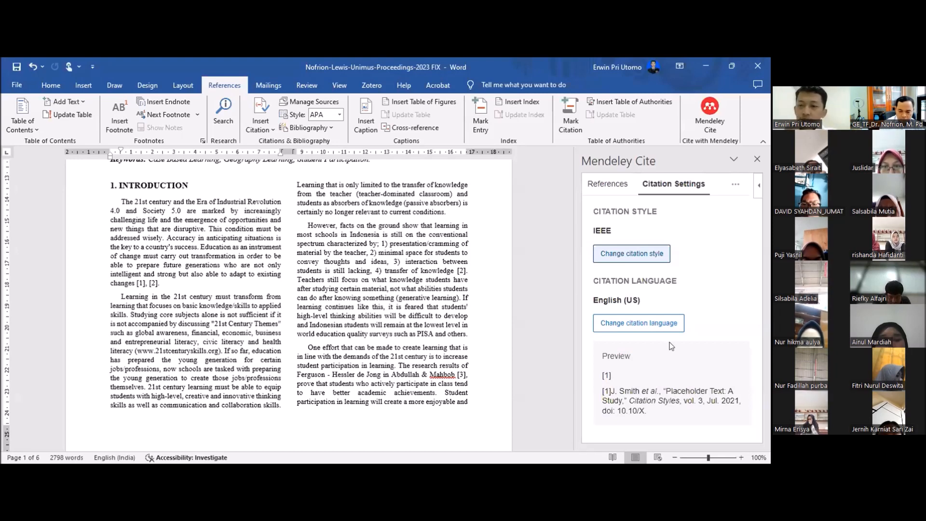
click(632, 253)
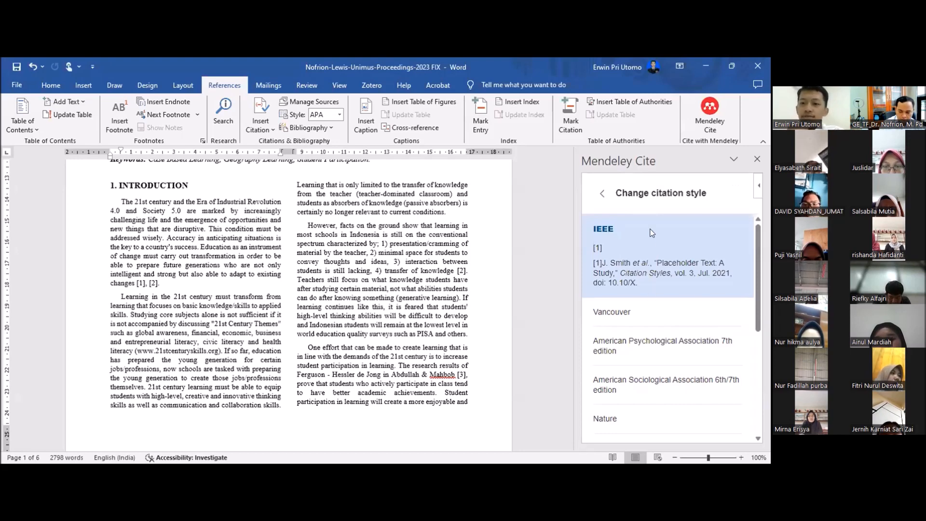
scroll(633, 243, down, 3)
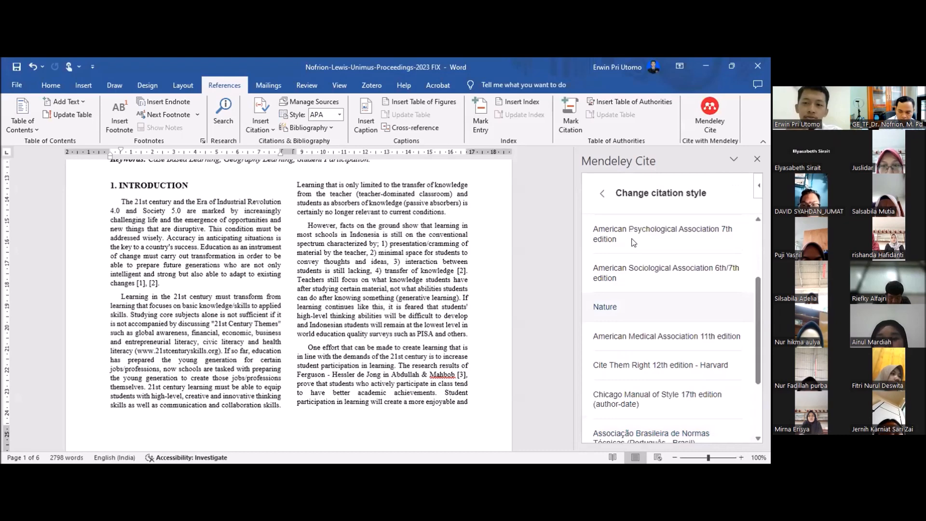
click(633, 241)
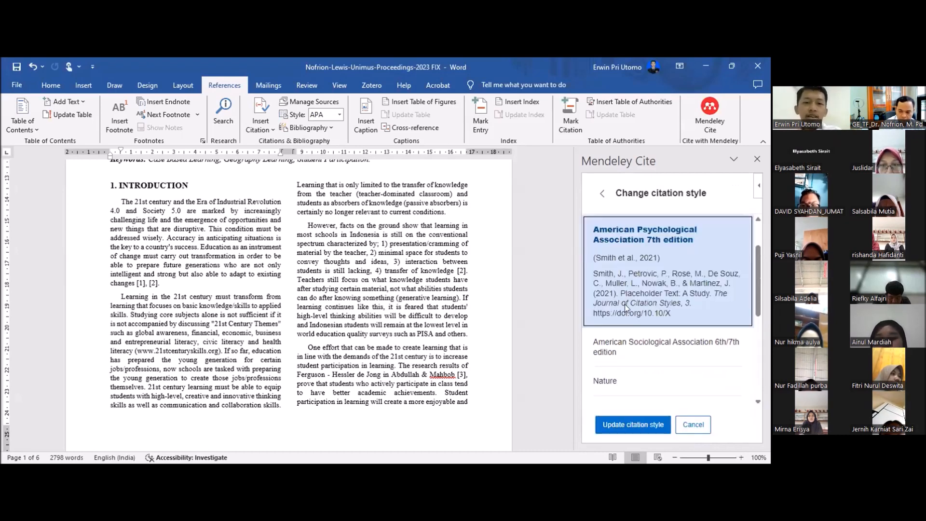
scroll(625, 304, down, 1)
click(633, 424)
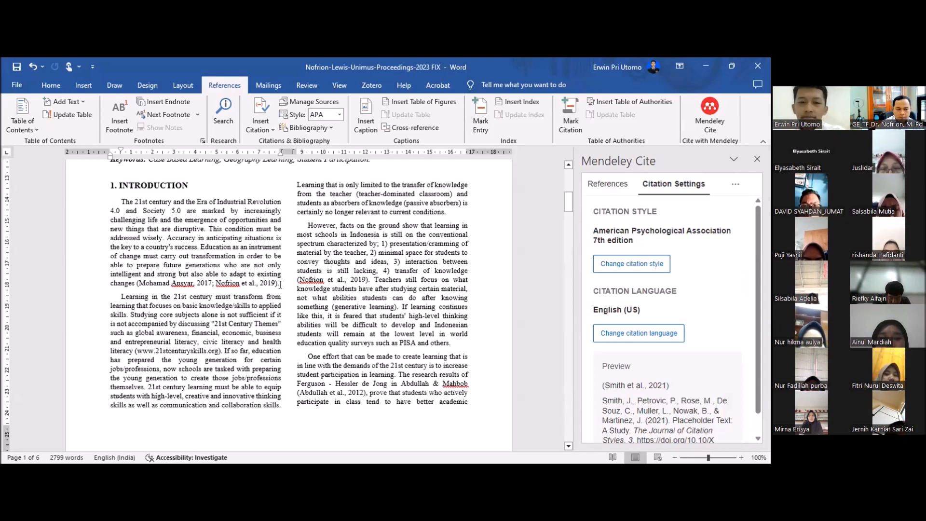
Step: Examine the author-year in-text citations in both columns of the Introduction and at the start of the second page
scroll(280, 285, up, 2)
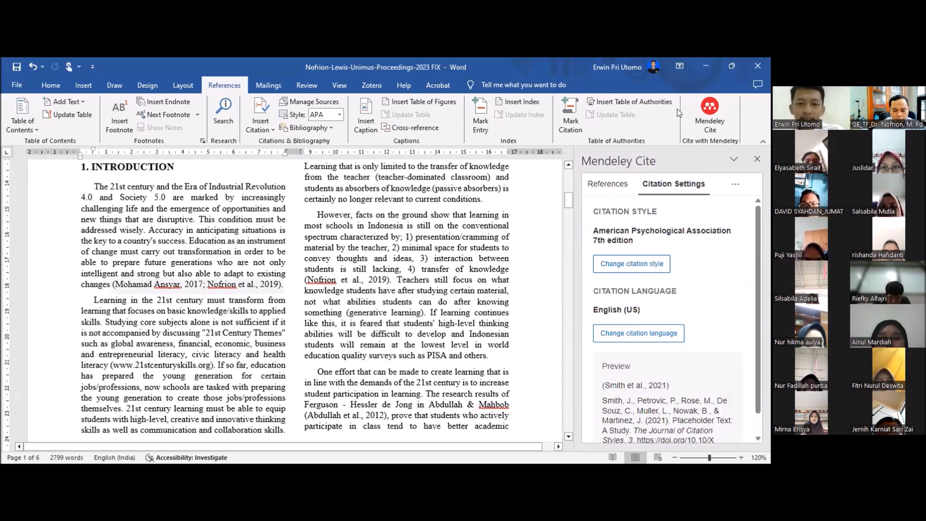
drag(283, 285, 112, 286)
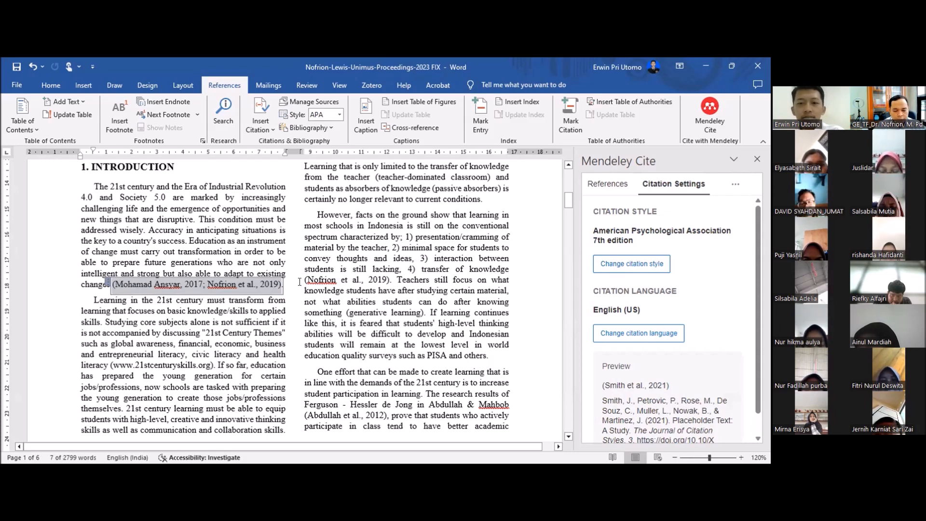
click(376, 316)
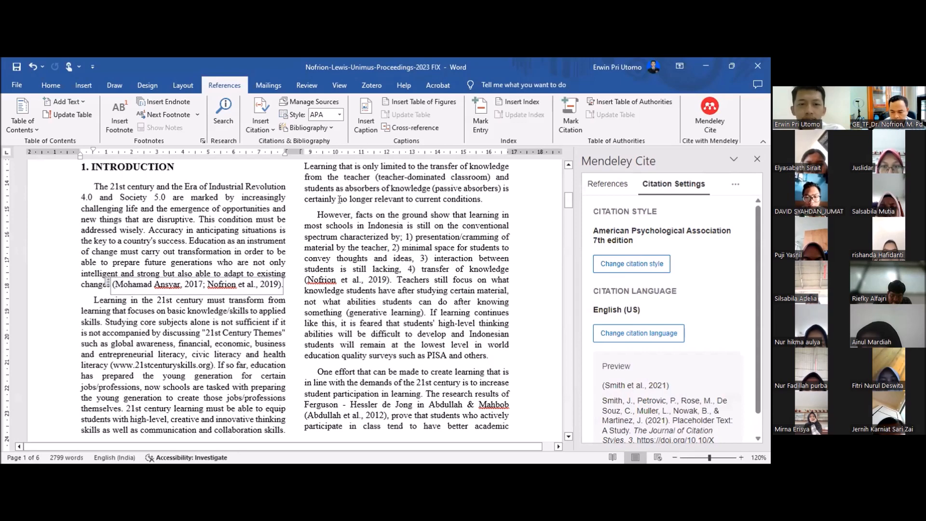
click(381, 280)
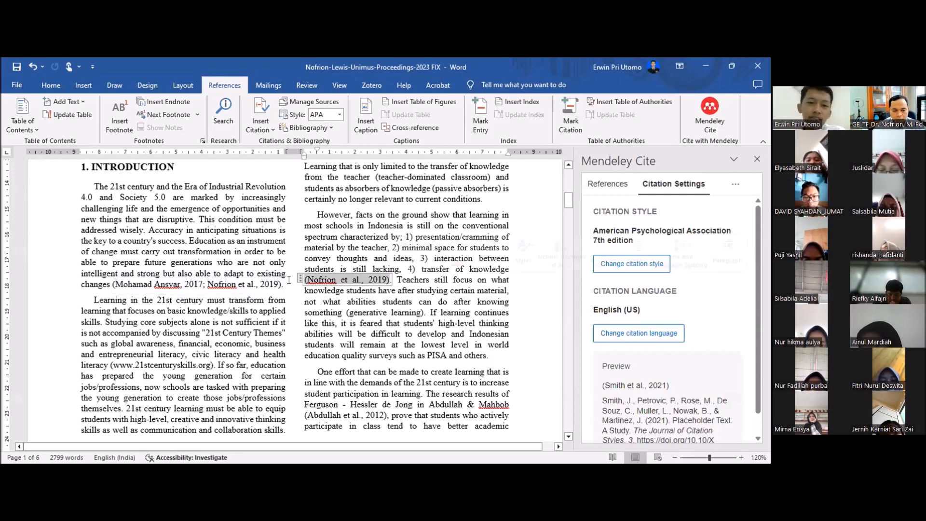
scroll(342, 288, down, 5)
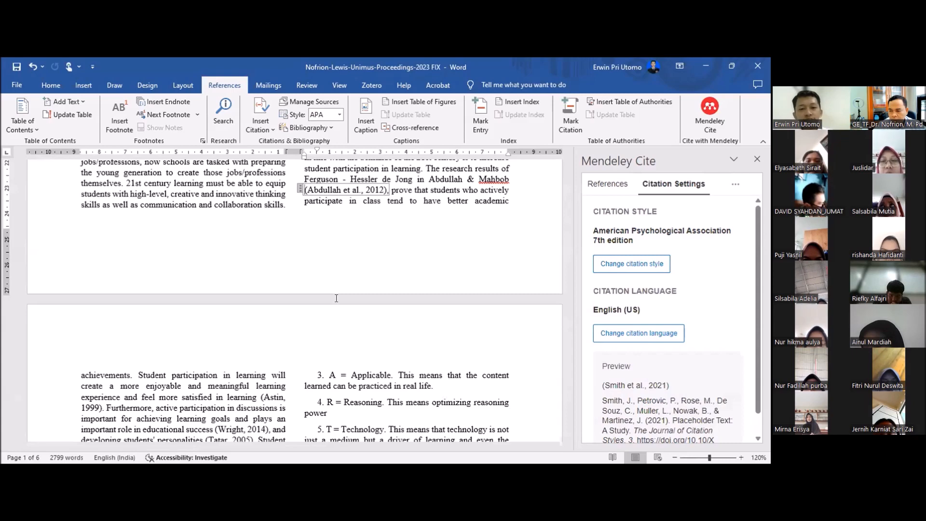
scroll(345, 295, up, 6)
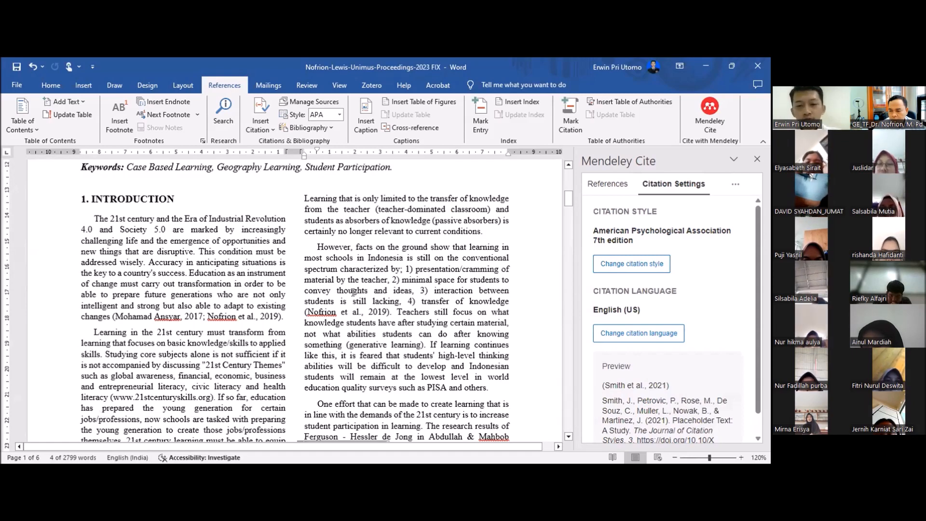
scroll(353, 292, up, 1)
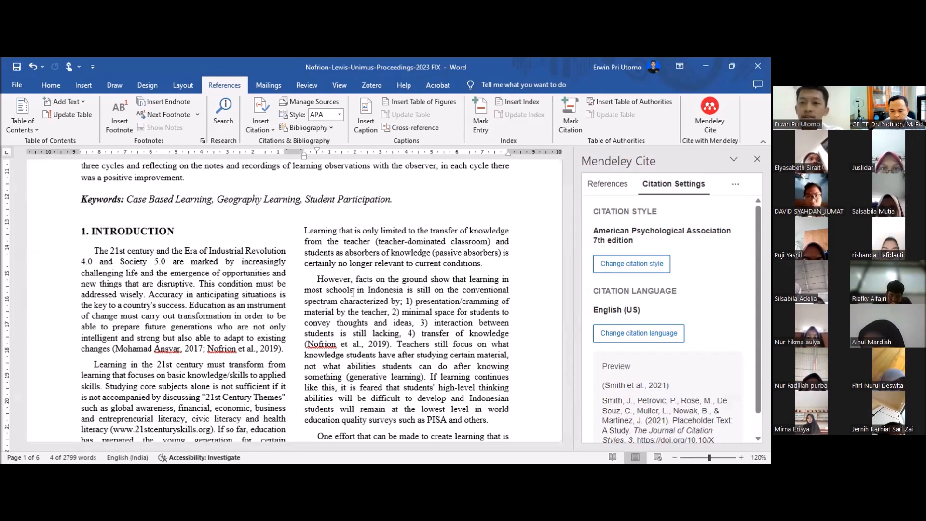
click(376, 290)
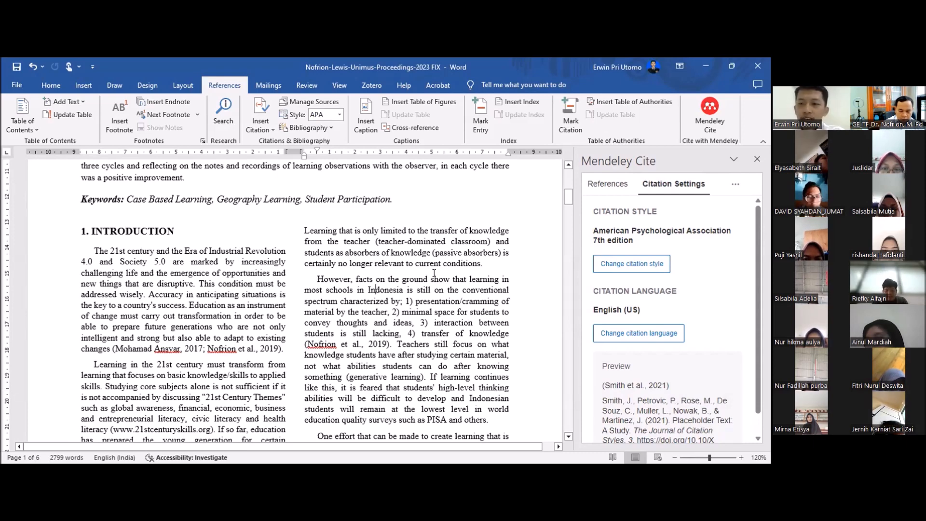
Step: Try the Vancouver citation style and switch the document to American Sociological Association 6th/7th edition, checking the first Introduction citation
click(624, 262)
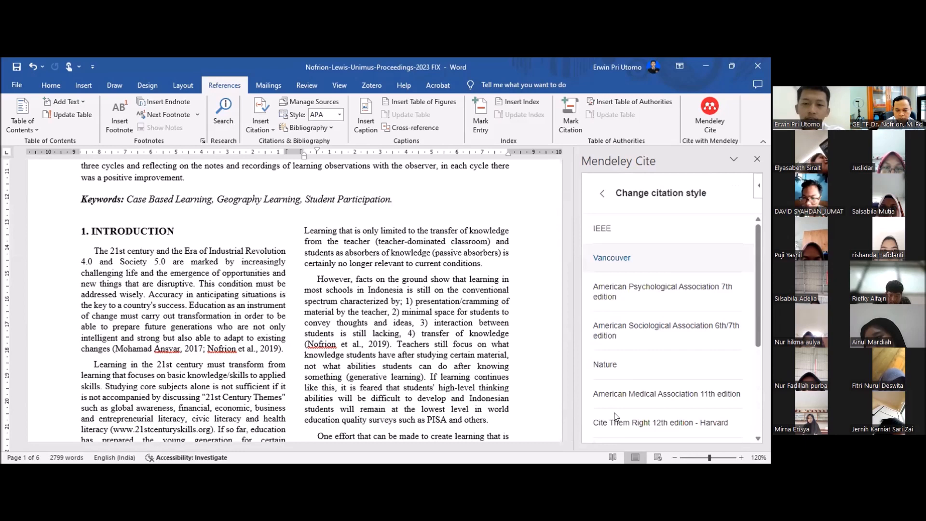
click(616, 258)
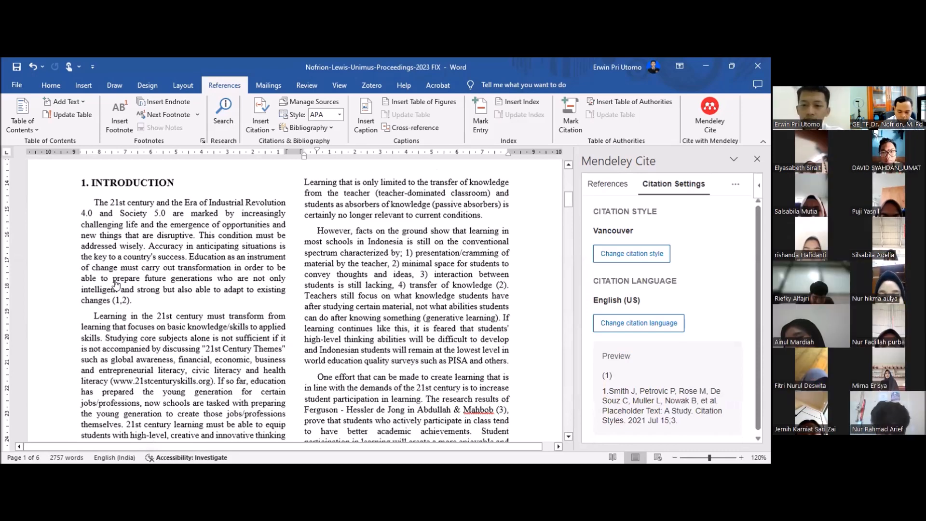
scroll(116, 285, down, 1)
click(116, 284)
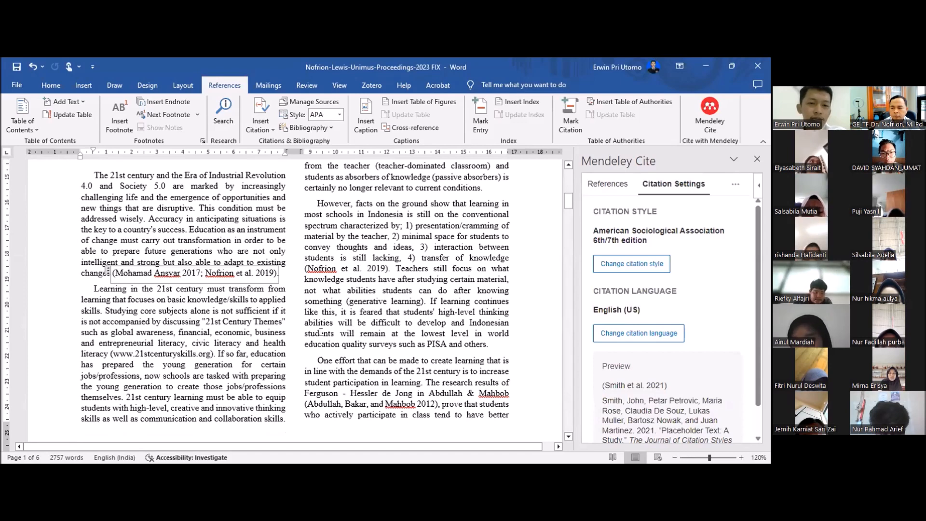
Step: Review the formatting of the reference list at the end of the article, from its first entries onward
drag(568, 201, 569, 410)
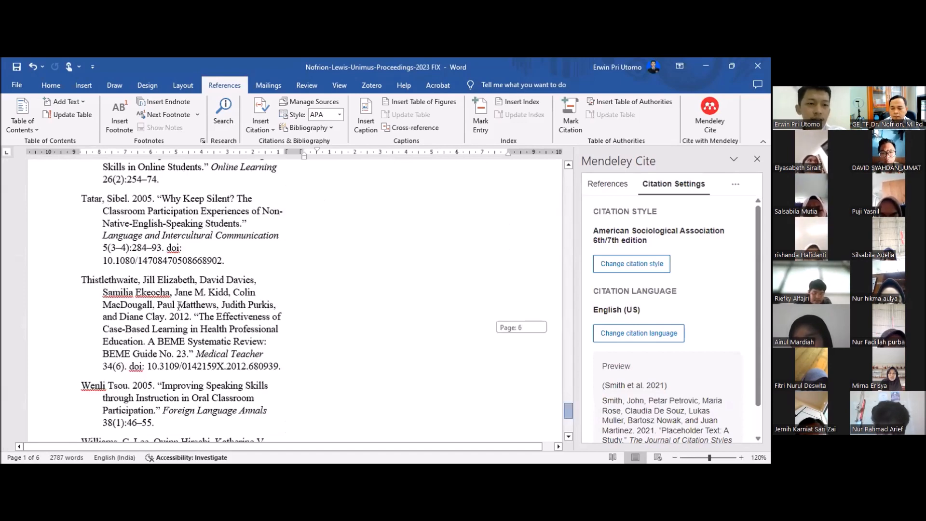
scroll(179, 306, up, 5)
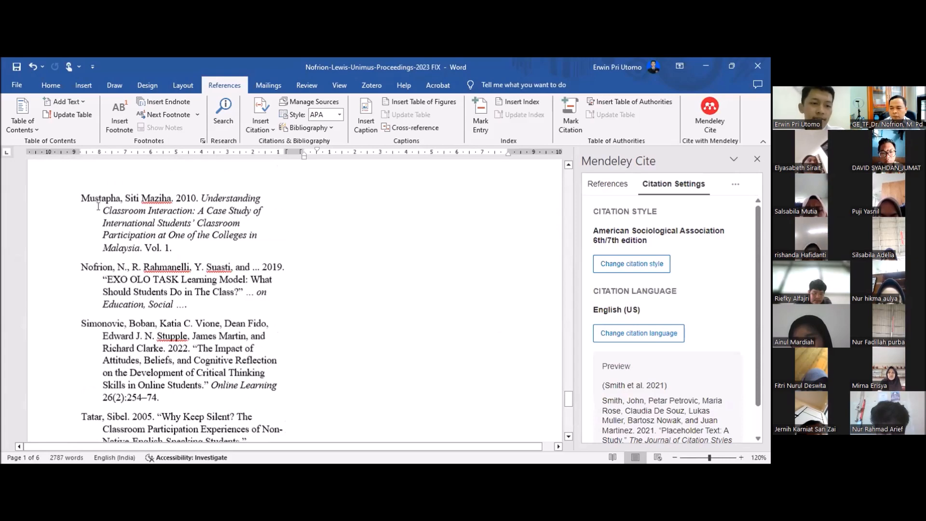
scroll(154, 293, up, 12)
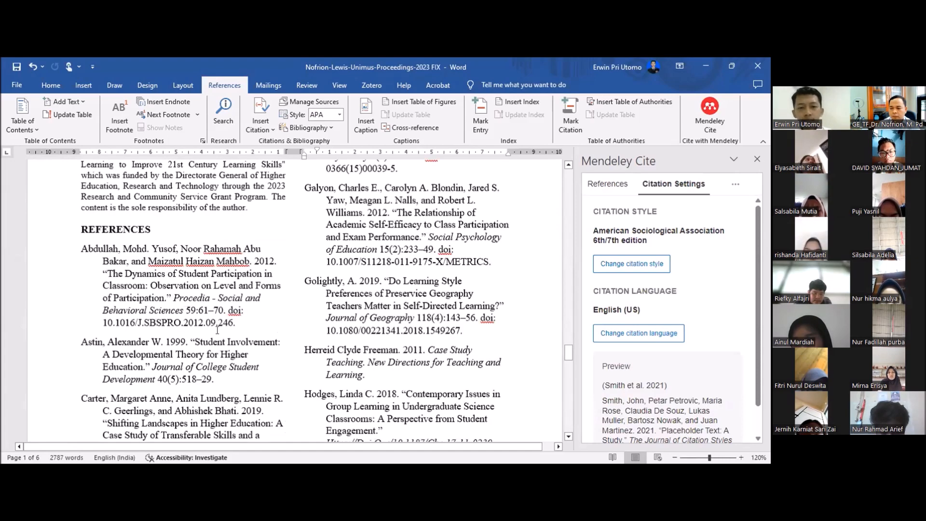
click(146, 309)
scroll(329, 343, down, 1)
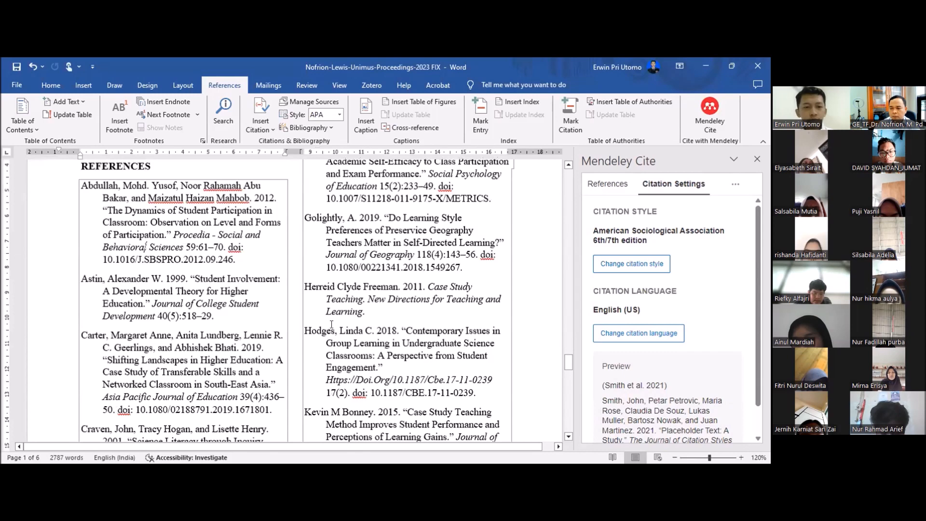
scroll(165, 294, down, 10)
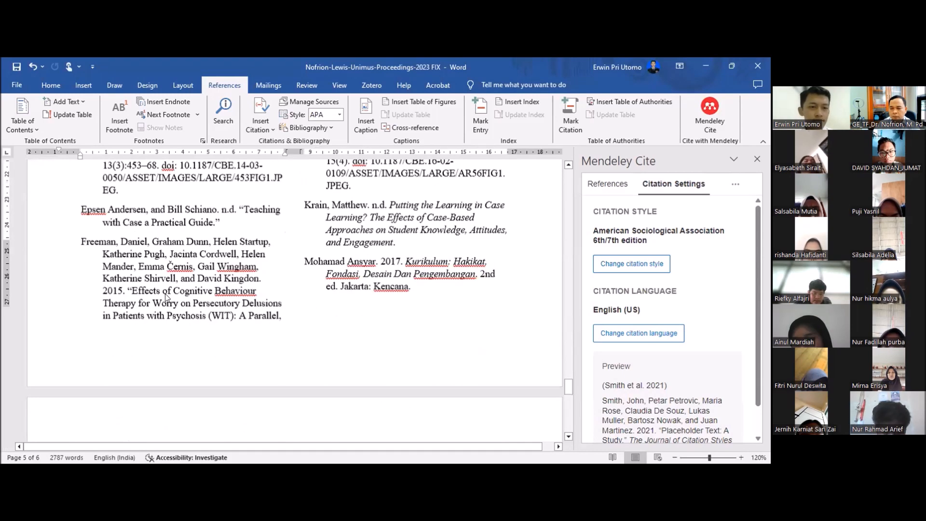
Step: Delete the entire existing reference list beneath the REFERENCES heading at the end of the article
scroll(106, 280, down, 4)
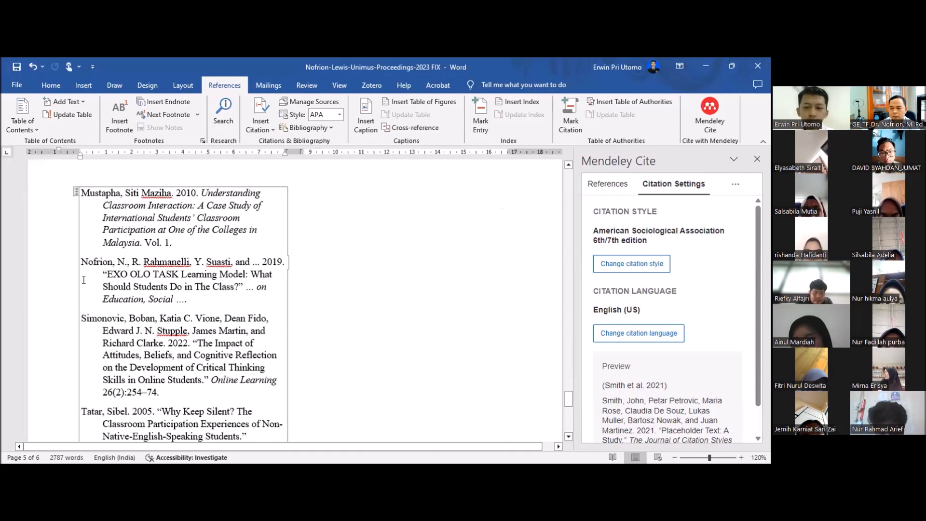
scroll(426, 380, up, 7)
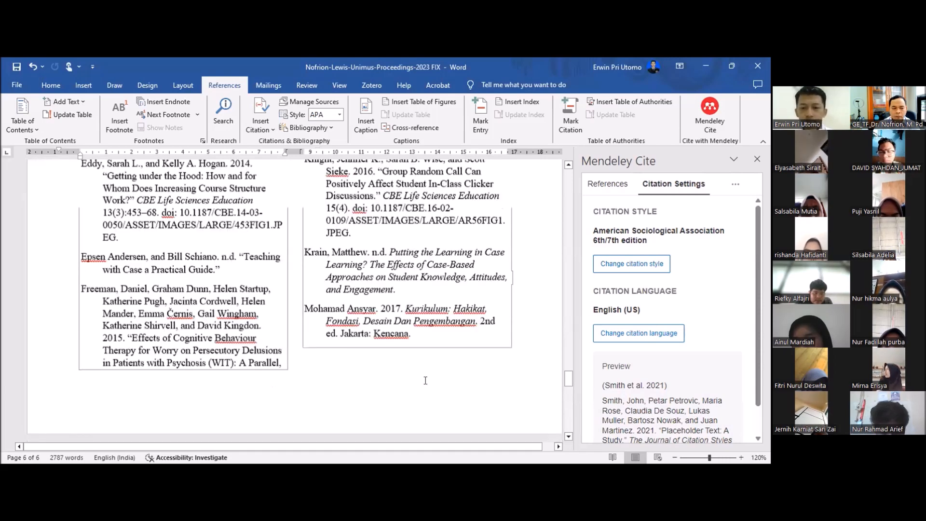
scroll(425, 381, up, 10)
scroll(446, 369, up, 2)
drag(426, 382, 80, 192)
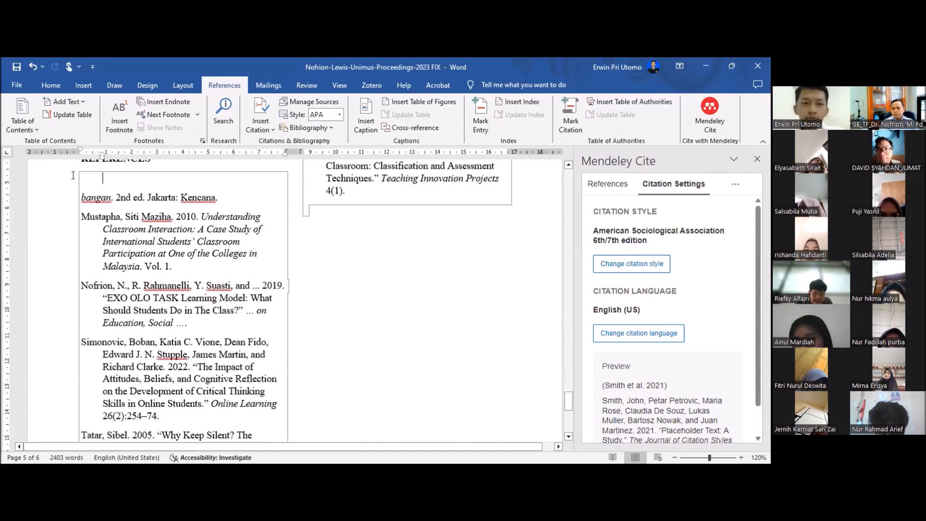
key(BackSpace)
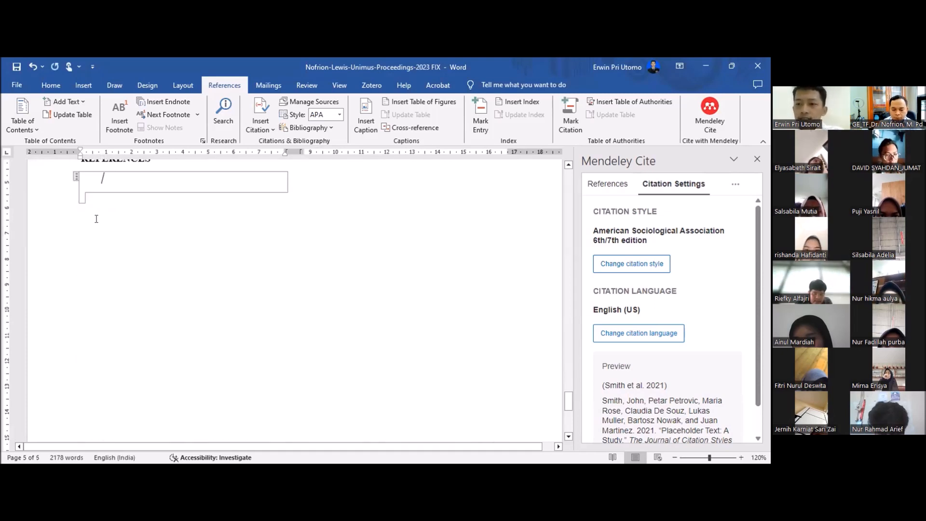
key(BackSpace)
Step: Insert a Mendeley bibliography under the REFERENCES heading and check its entries
click(735, 184)
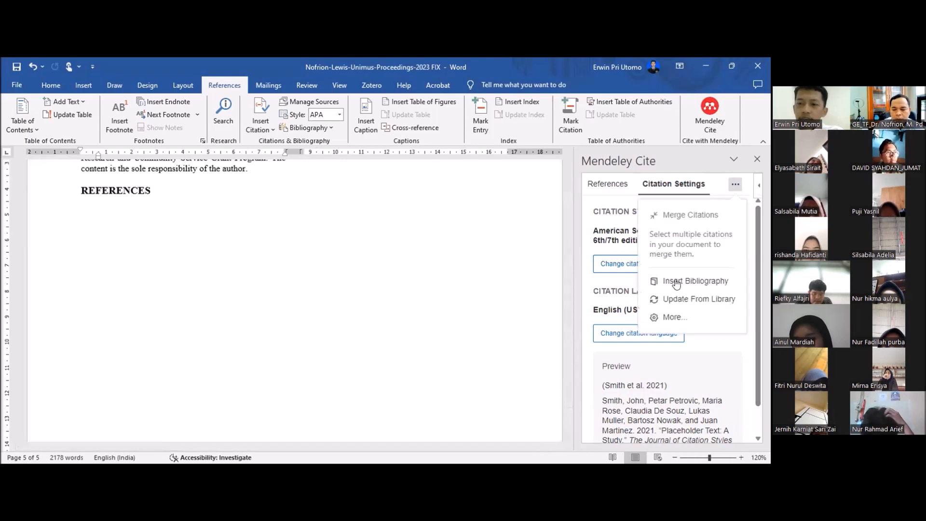
click(701, 283)
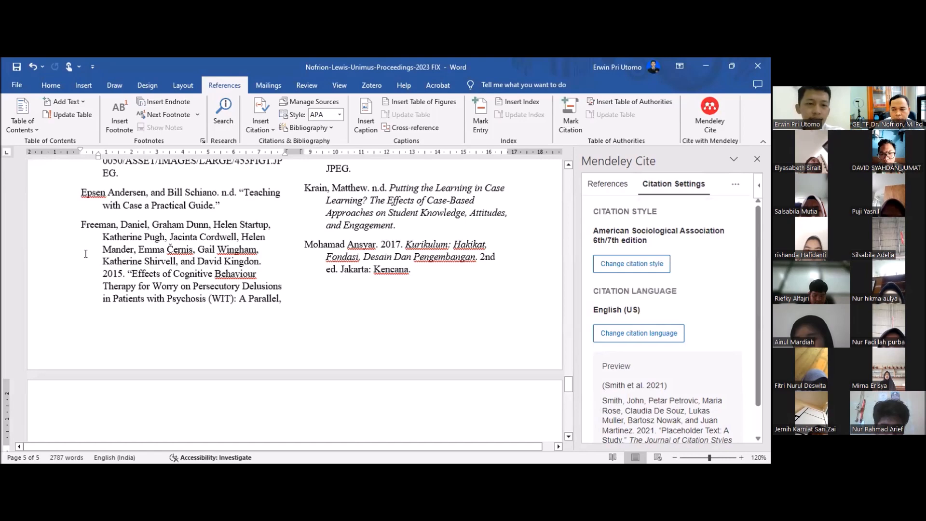
scroll(179, 279, up, 5)
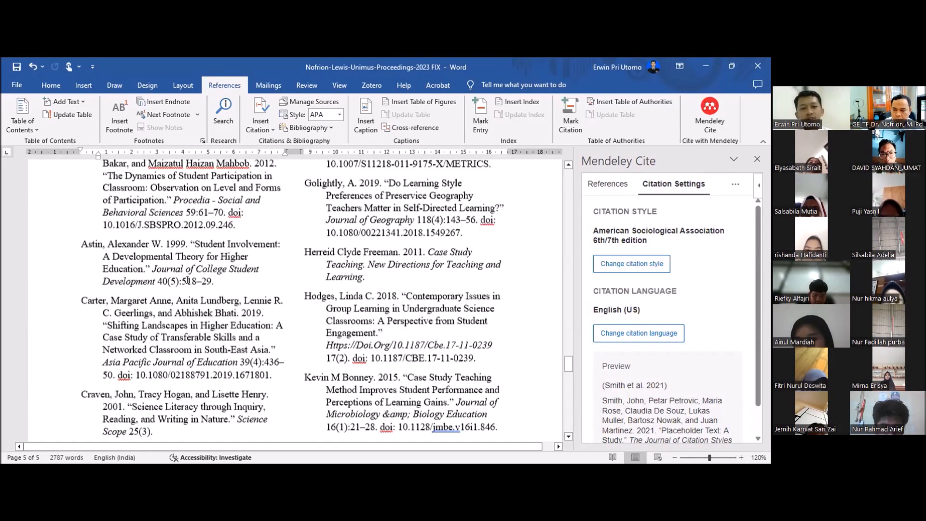
scroll(187, 280, up, 5)
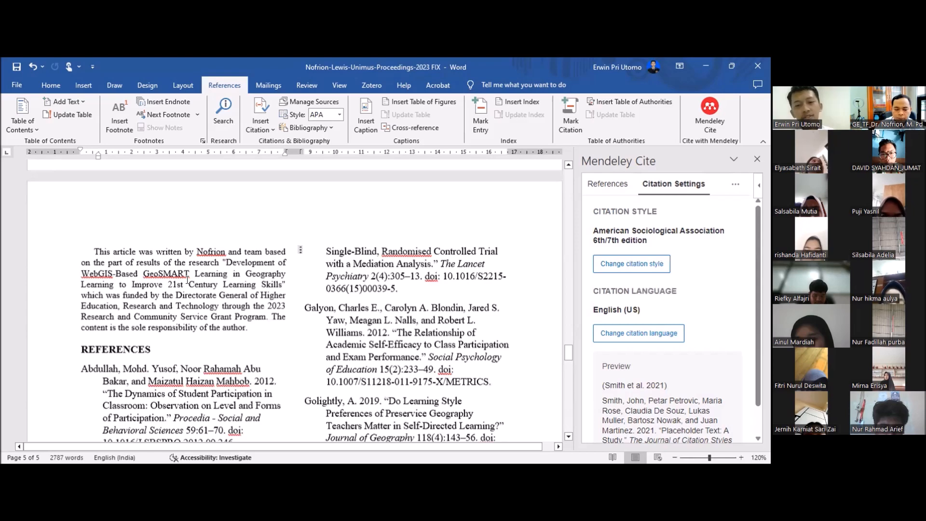
scroll(188, 280, down, 2)
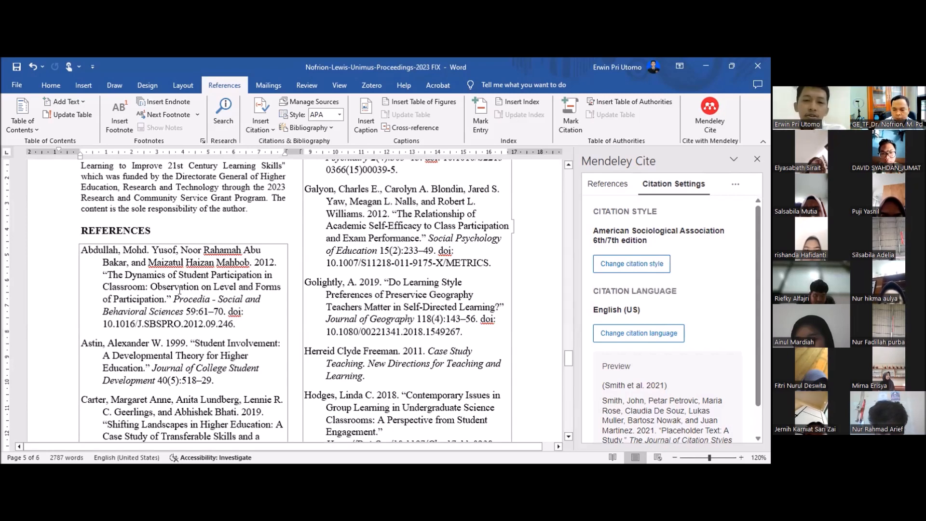
scroll(180, 290, up, 3)
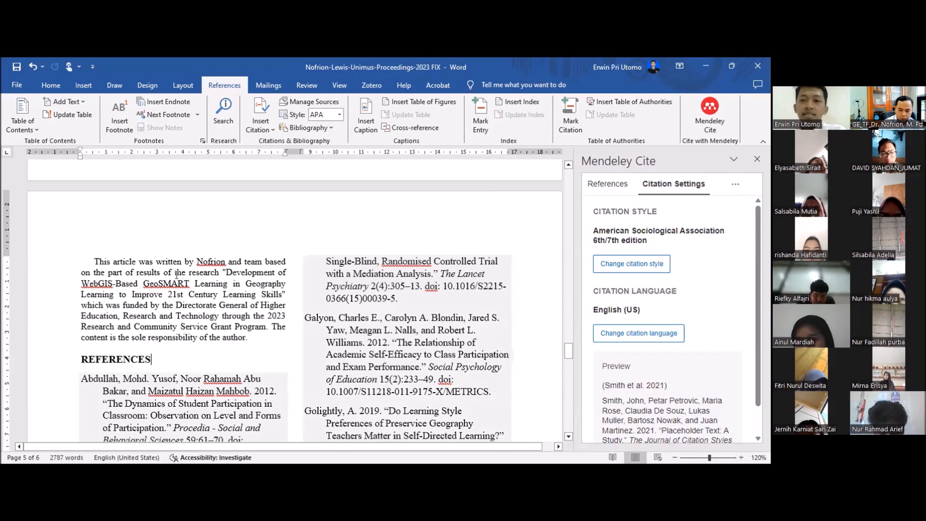
scroll(180, 279, down, 1)
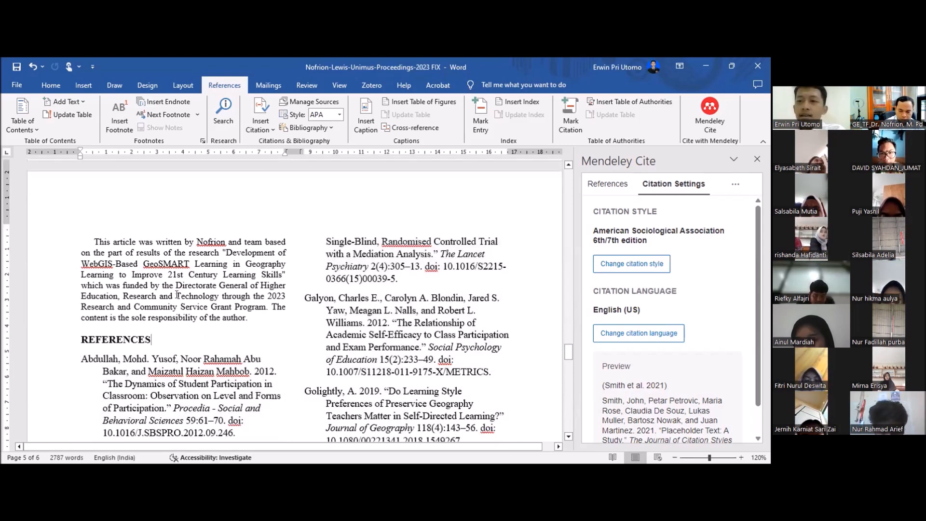
scroll(177, 295, down, 2)
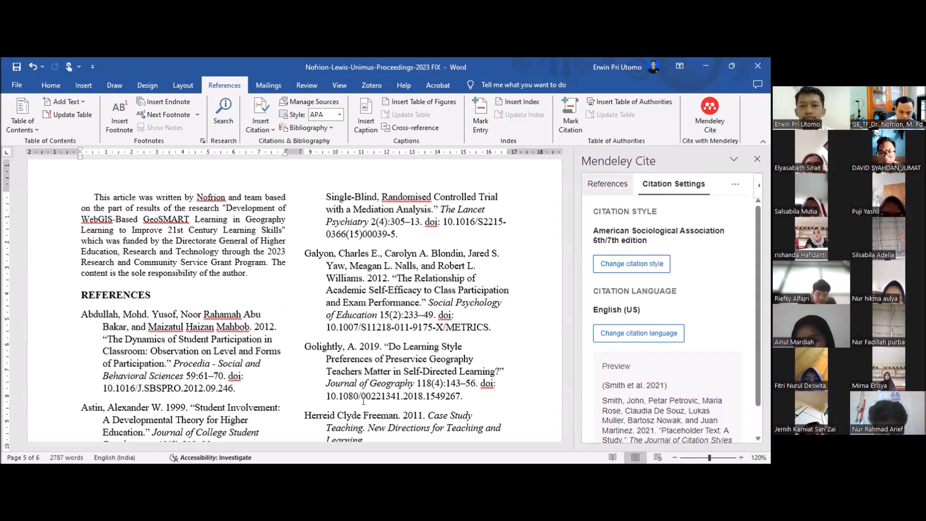
Step: Switch to Mendeley Reference Manager and show the option for installing Mendeley Cite for Microsoft Word
click(608, 184)
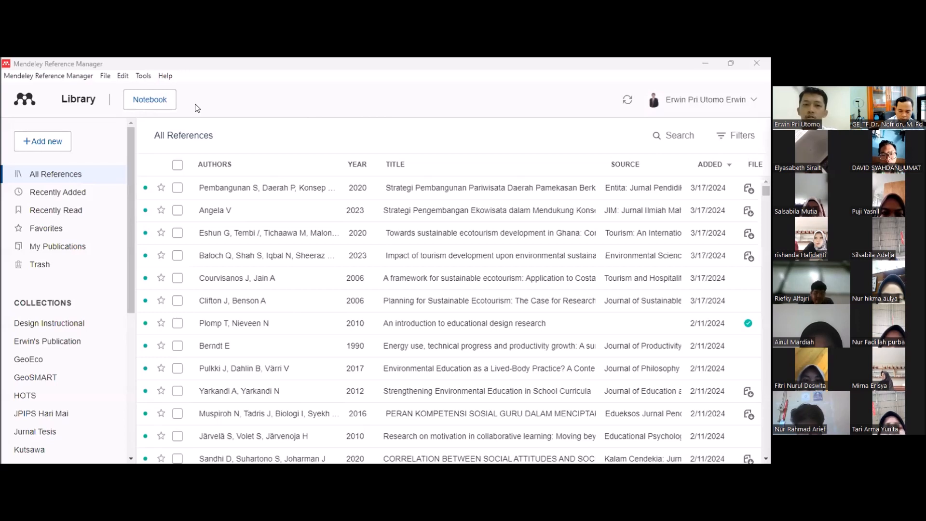
click(143, 76)
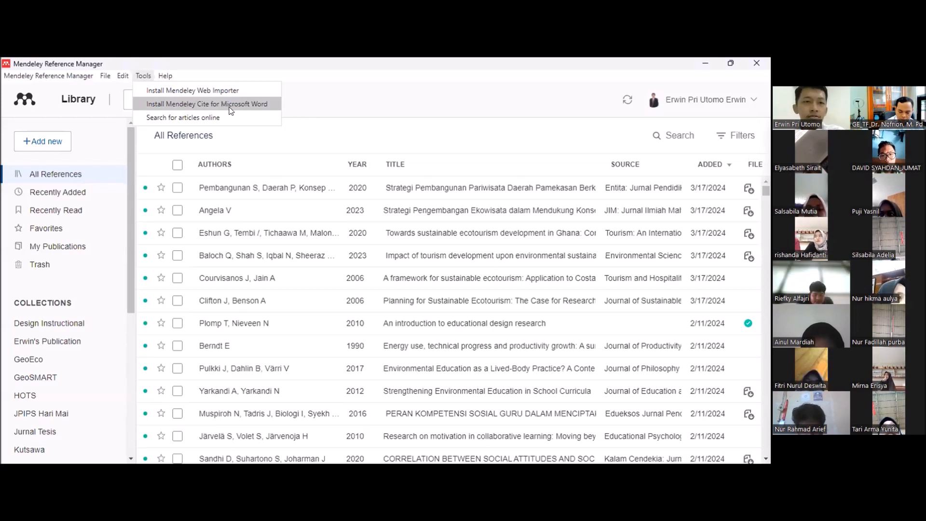
click(147, 102)
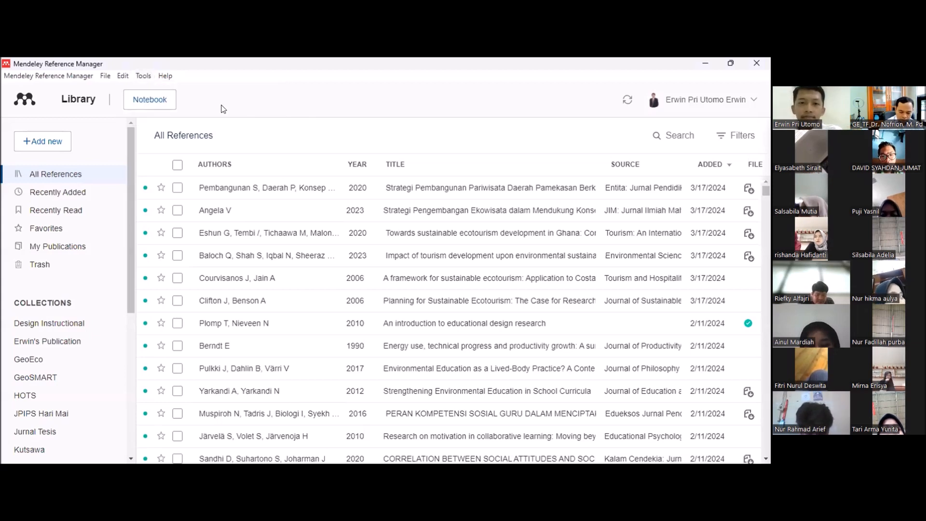
key(alt+t)
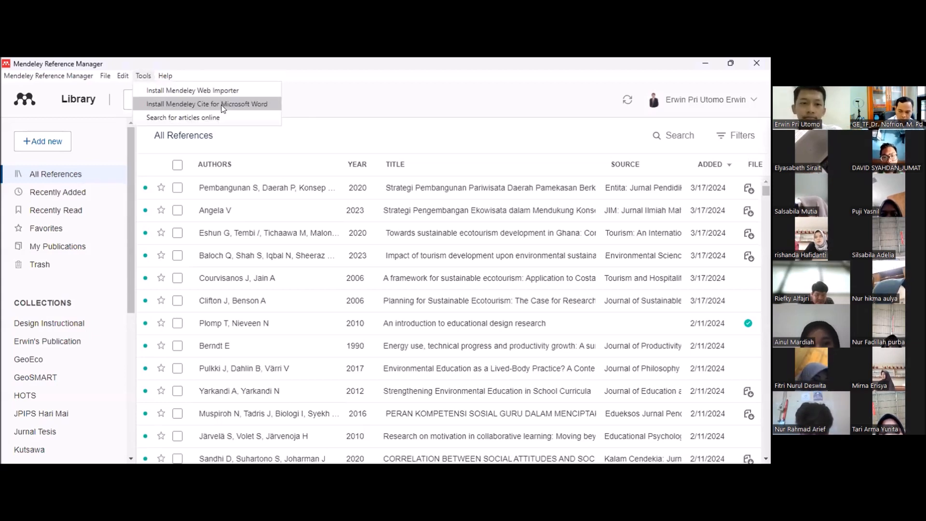
click(223, 105)
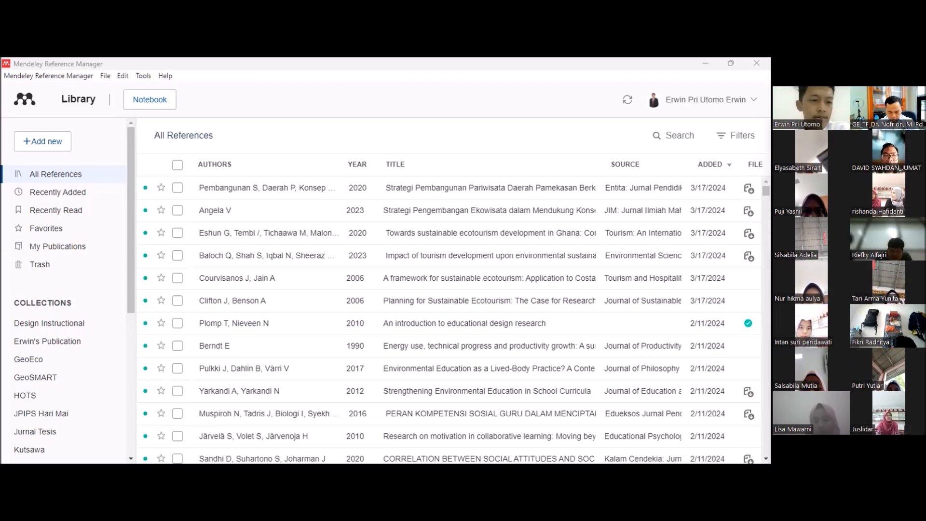
Step: Look through the library sections and the list of collections in the reference library
scroll(69, 366, down, 1)
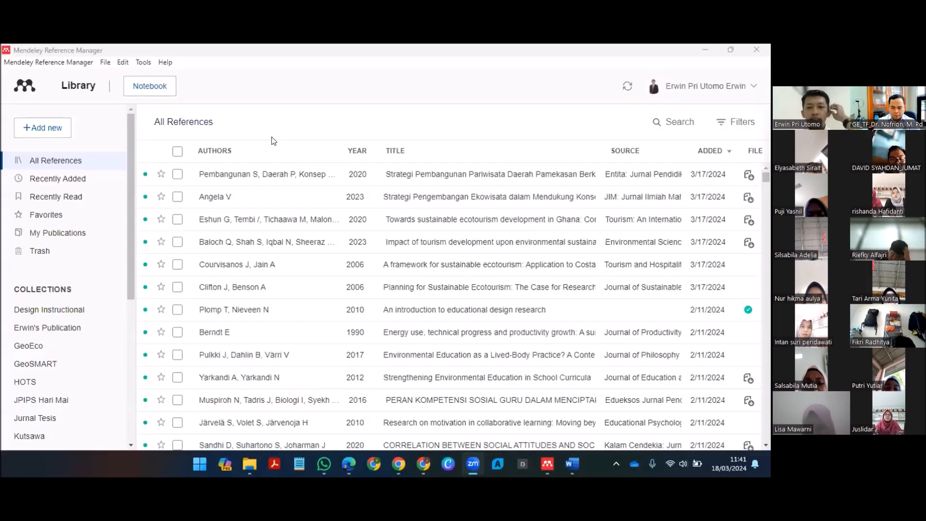
click(530, 157)
drag(684, 86, 489, 108)
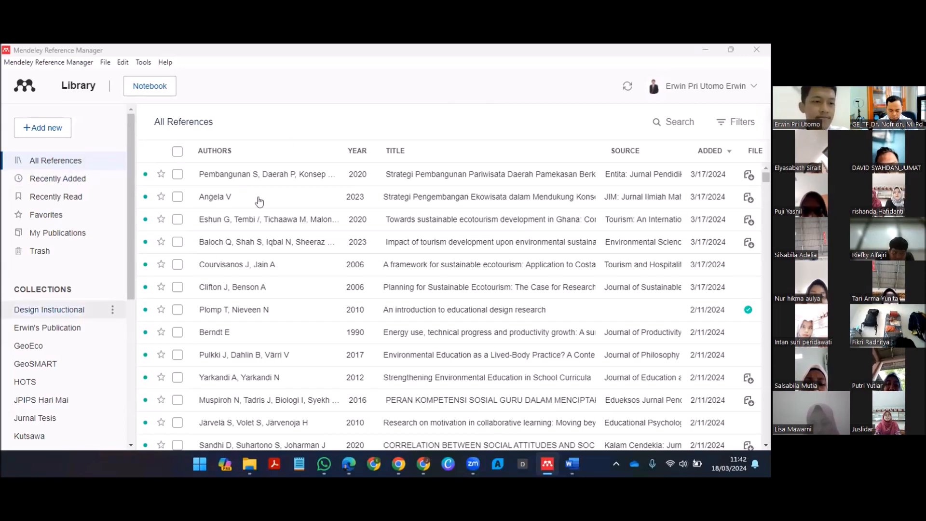
scroll(64, 288, down, 2)
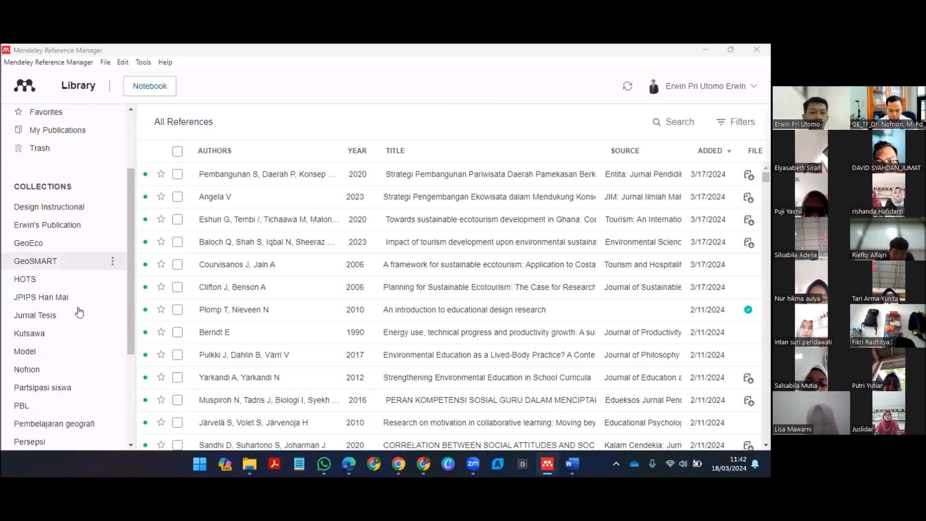
scroll(79, 312, down, 2)
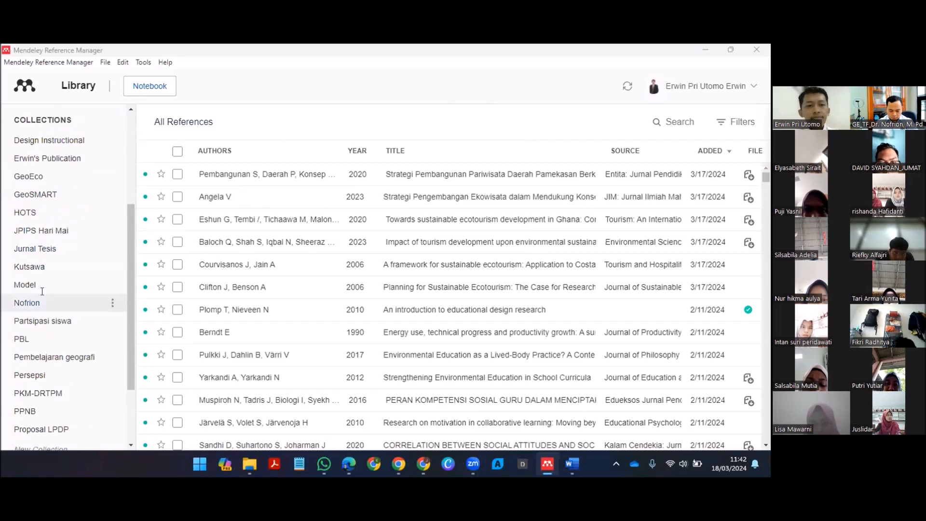
scroll(43, 292, up, 4)
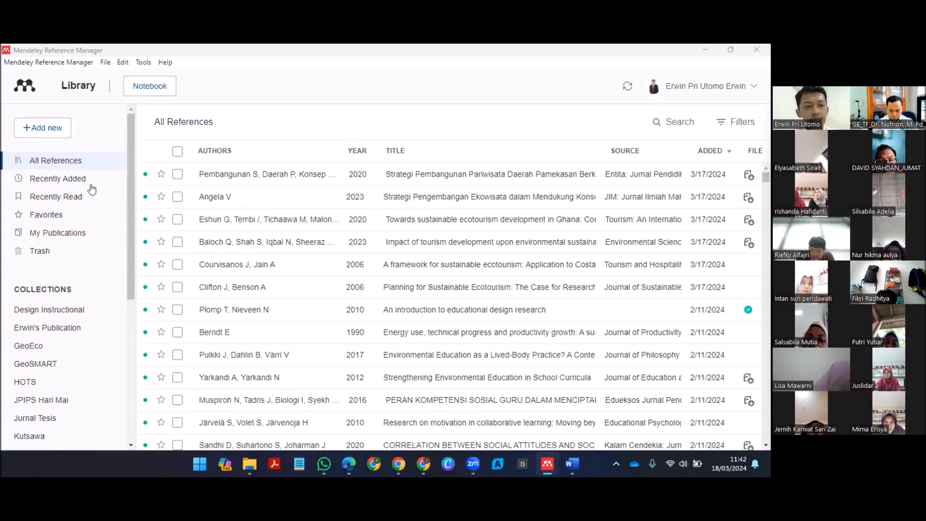
scroll(44, 374, down, 1)
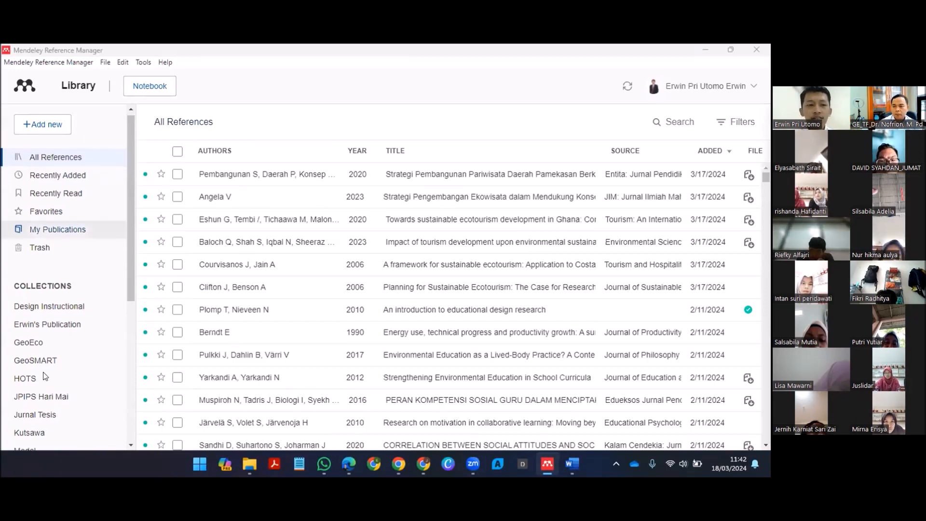
scroll(49, 295, down, 1)
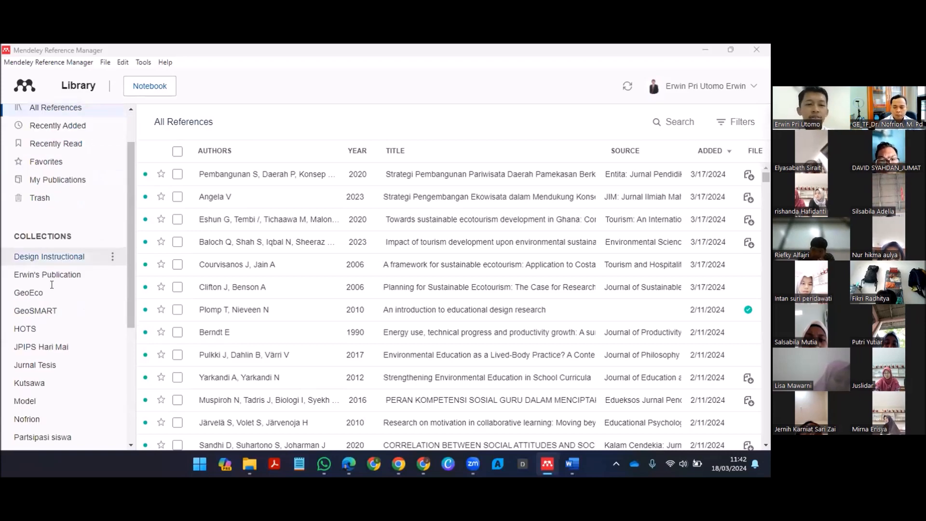
scroll(52, 284, down, 1)
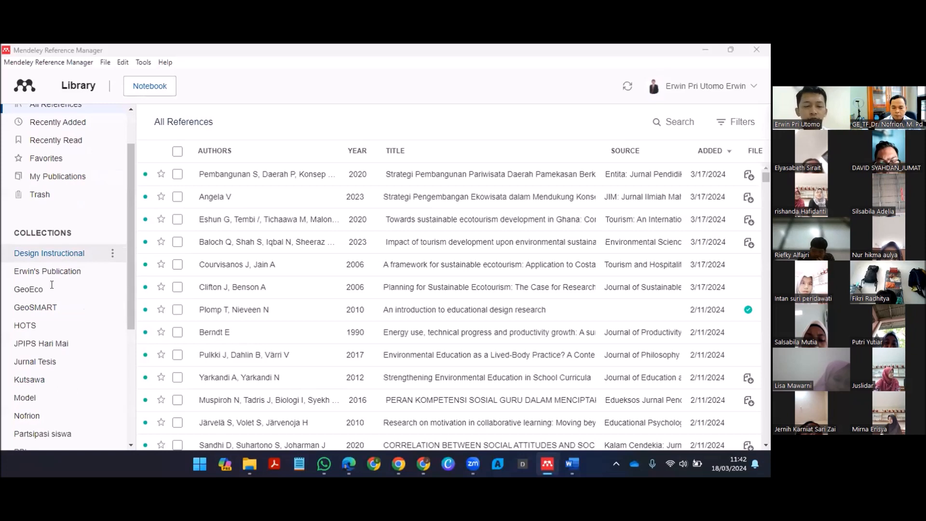
scroll(54, 288, up, 2)
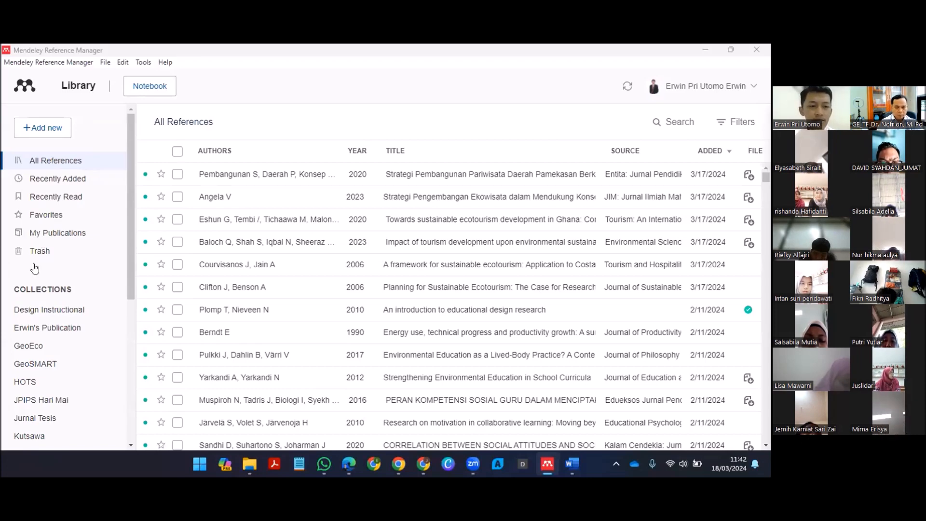
scroll(22, 223, down, 5)
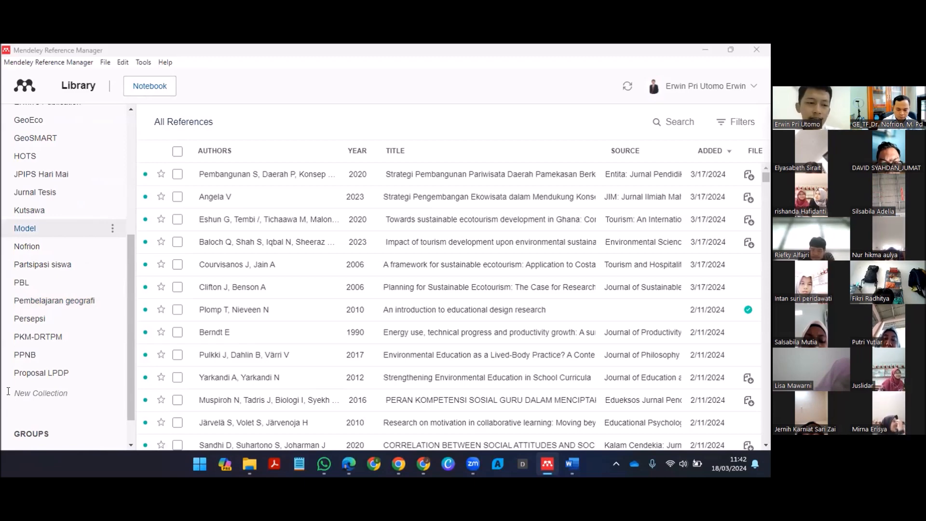
click(17, 393)
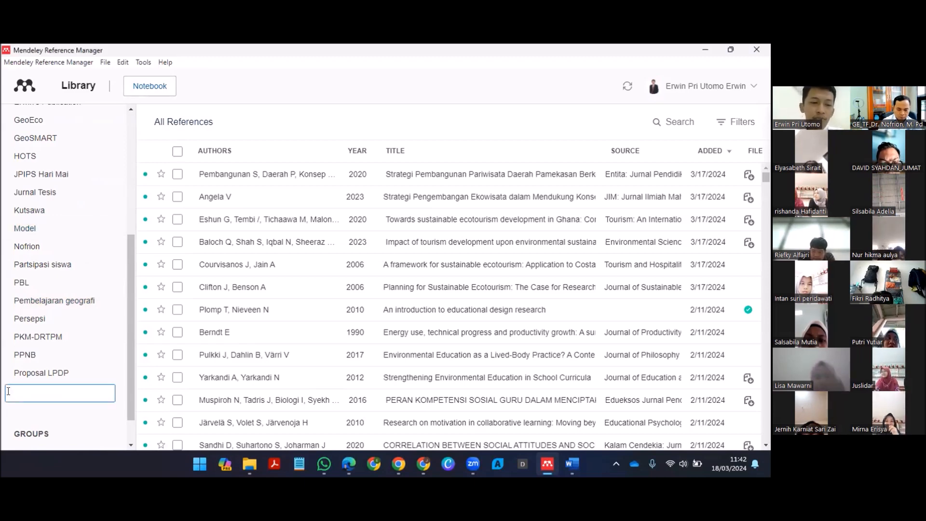
text(Model)
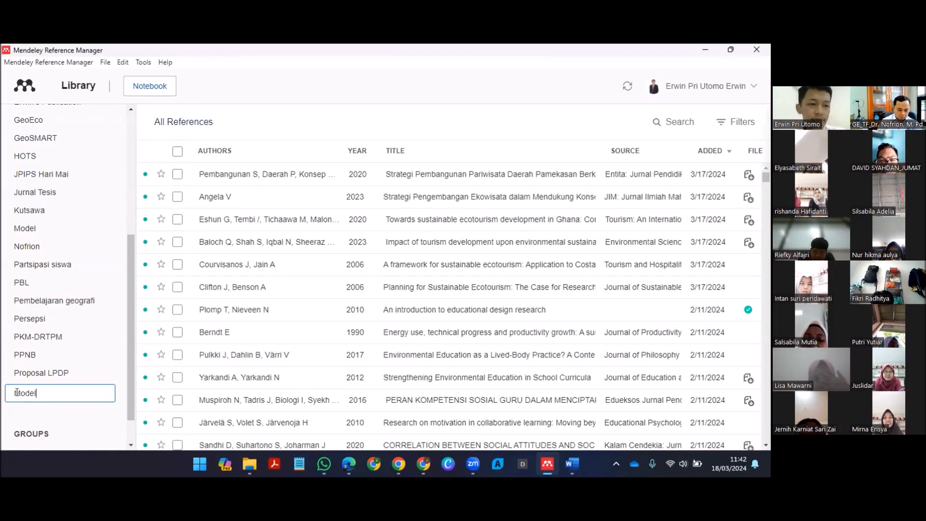
key(BackSpace)
key(BackSpace)
key(BackSpace)
key(BackSpace)
key(BackSpace)
key(Escape)
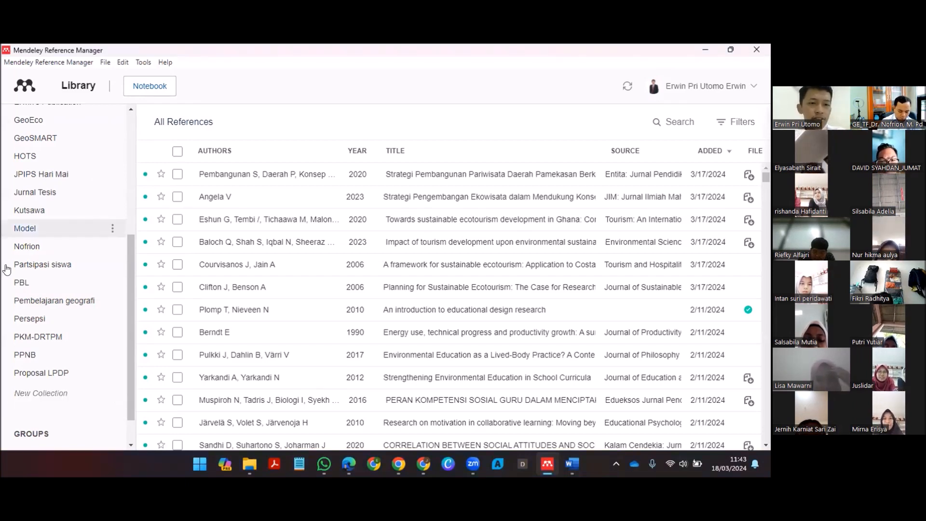
Step: Browse the references in the Partsipasi siswa collection and return to the list of all references
click(10, 234)
click(42, 265)
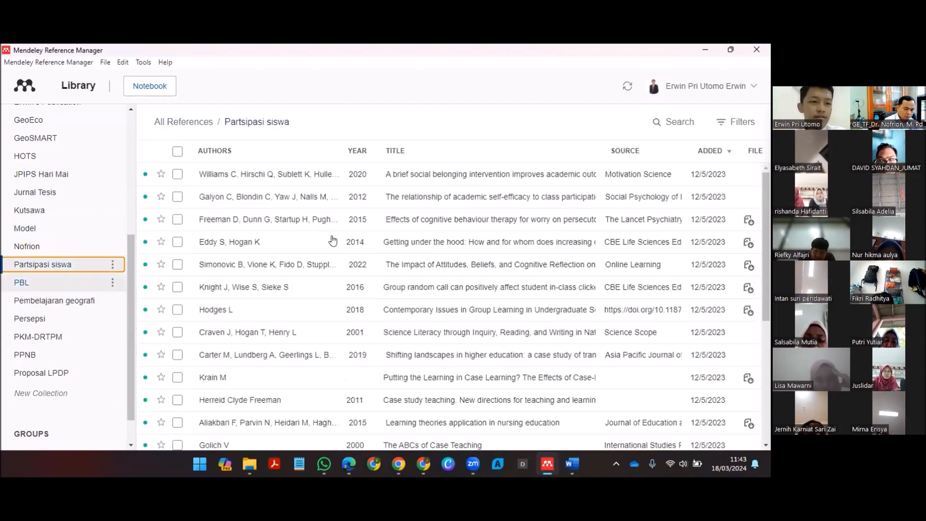
scroll(333, 240, down, 5)
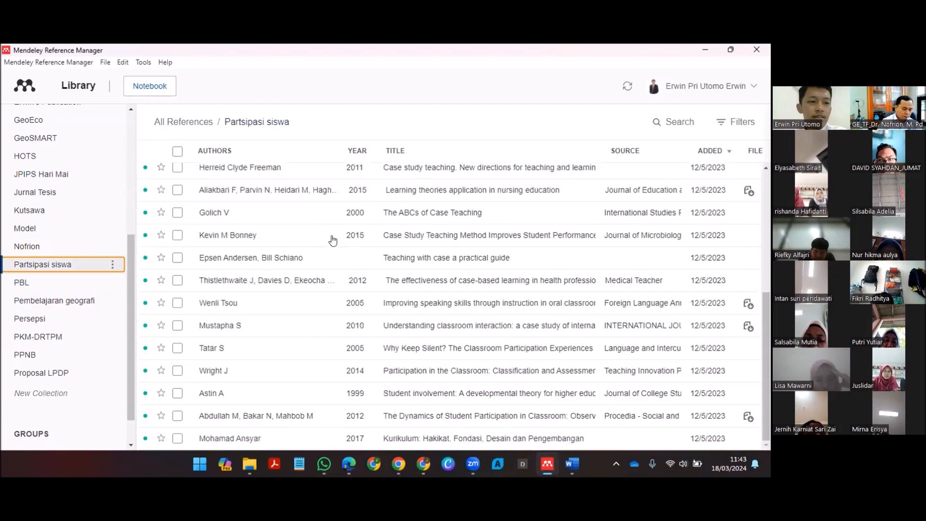
click(38, 265)
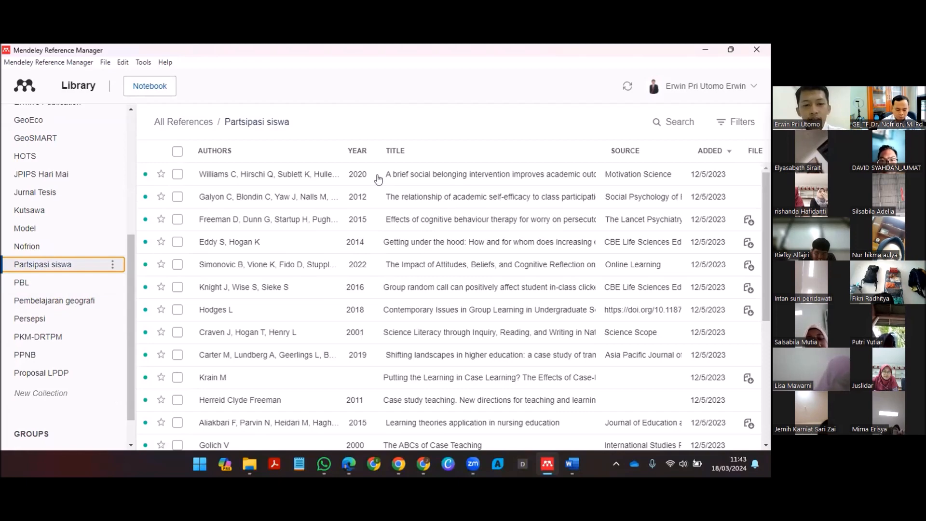
scroll(364, 197, down, 3)
scroll(239, 397, up, 3)
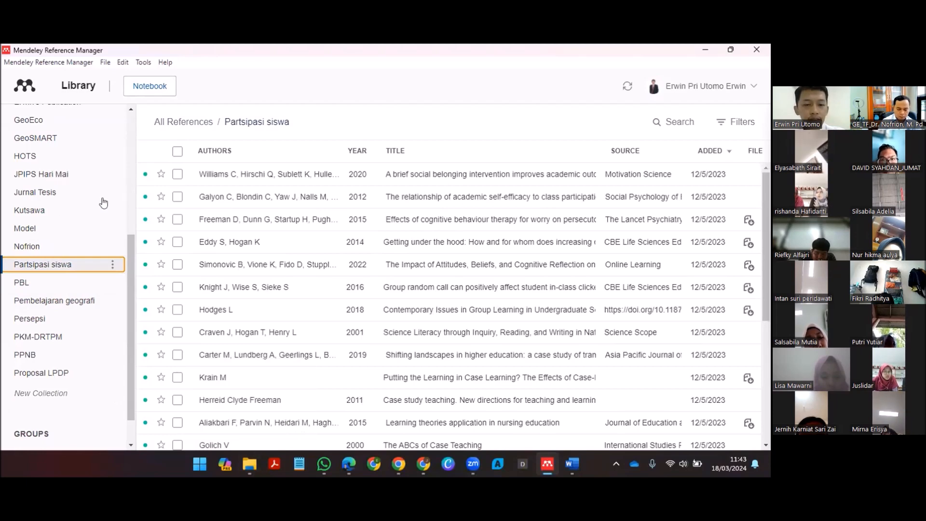
scroll(104, 200, up, 5)
click(97, 162)
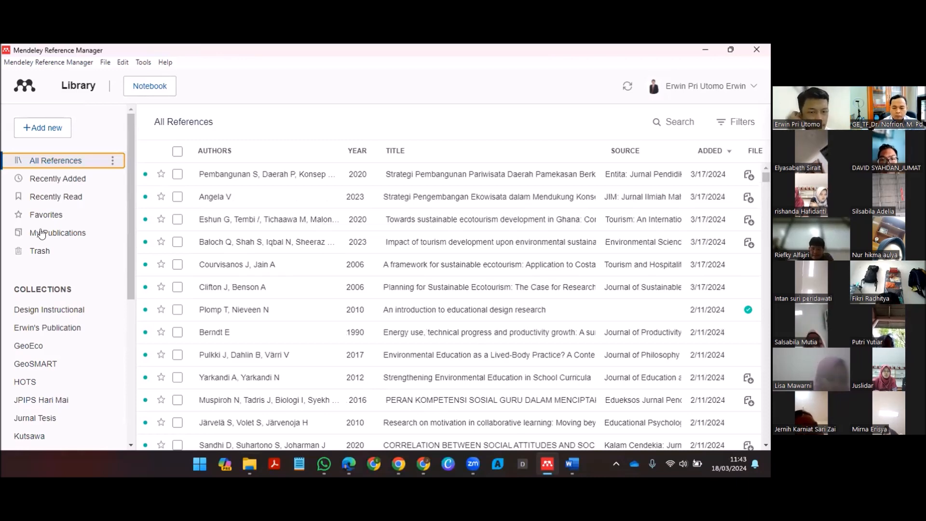
Step: Switch to File Explorer and browse to the Publikasi Ilmiah folder inside Berkas in 10. LPDP
key(alt+Tab)
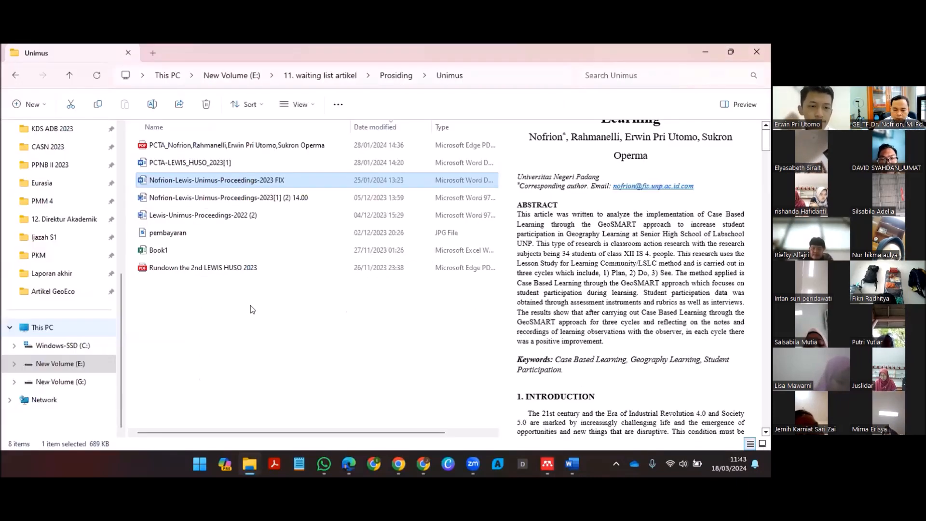
scroll(68, 240, up, 5)
click(47, 223)
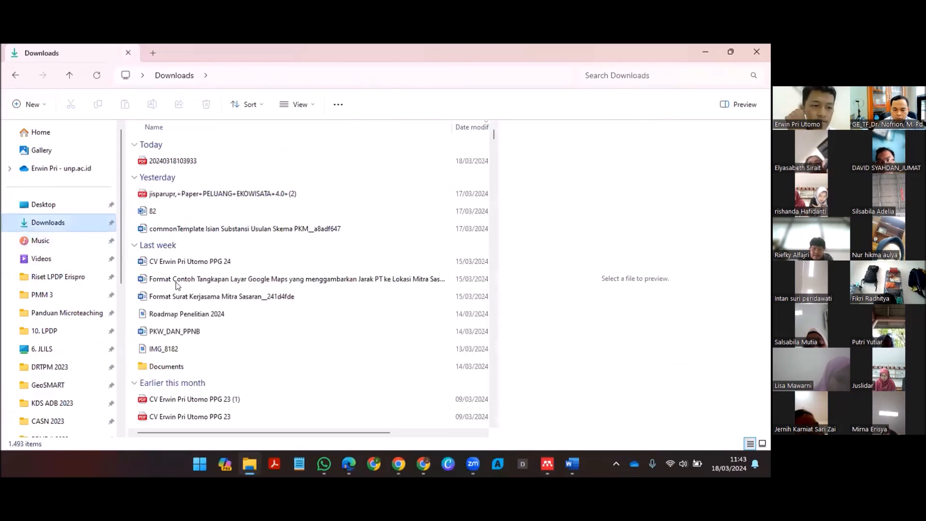
scroll(263, 303, down, 2)
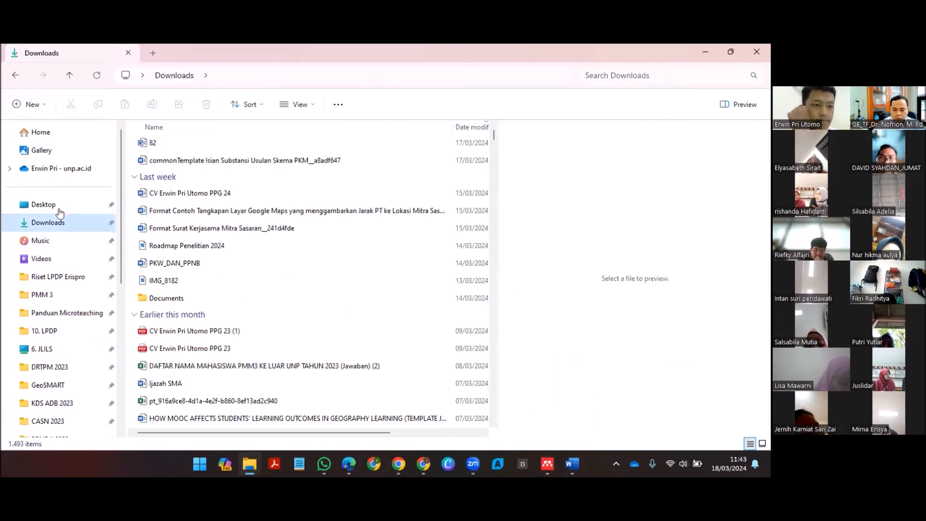
scroll(53, 239, down, 5)
scroll(65, 367, up, 5)
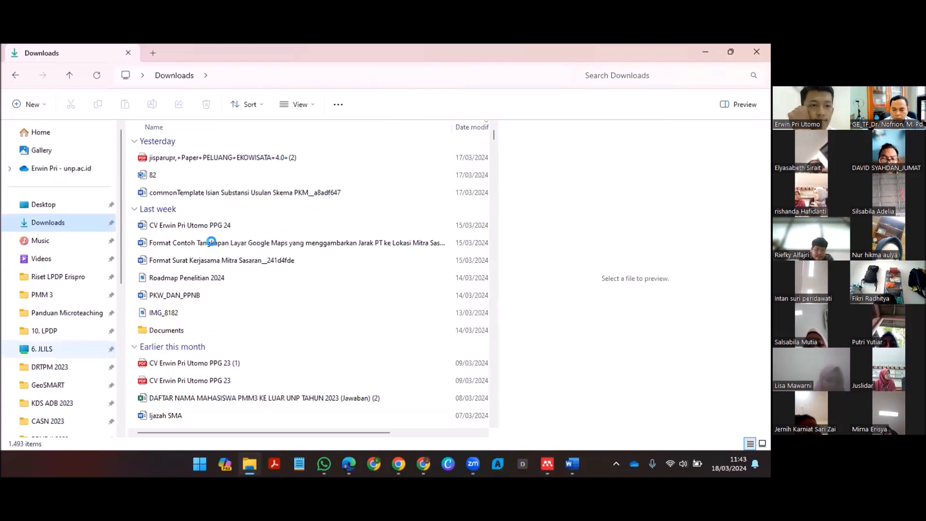
click(70, 331)
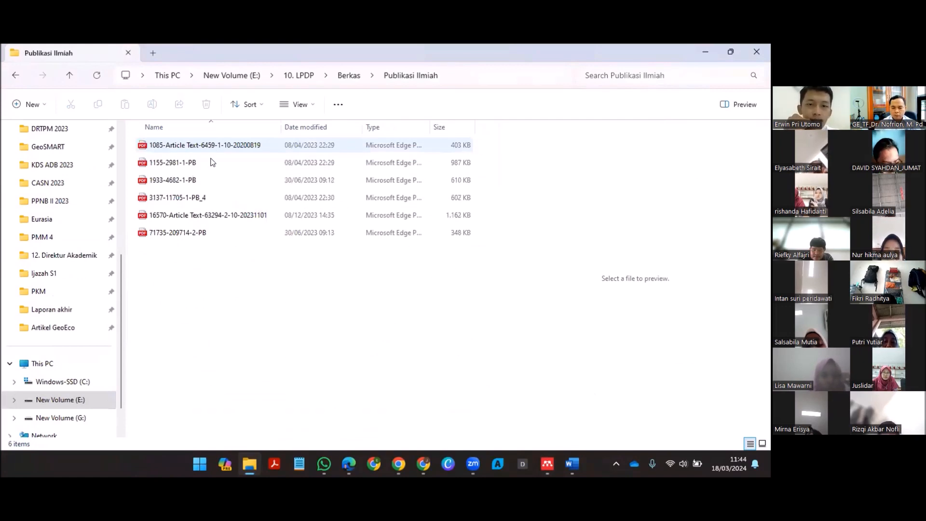
click(211, 148)
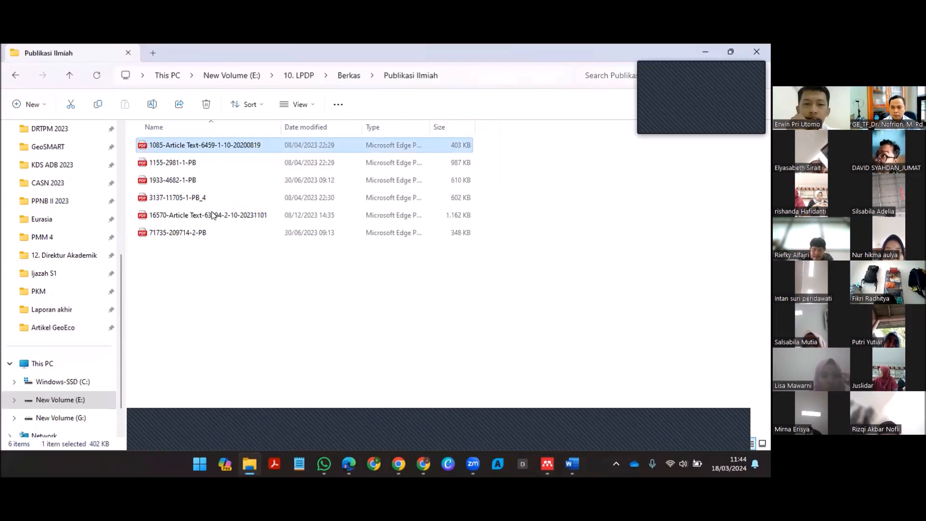
key(Down)
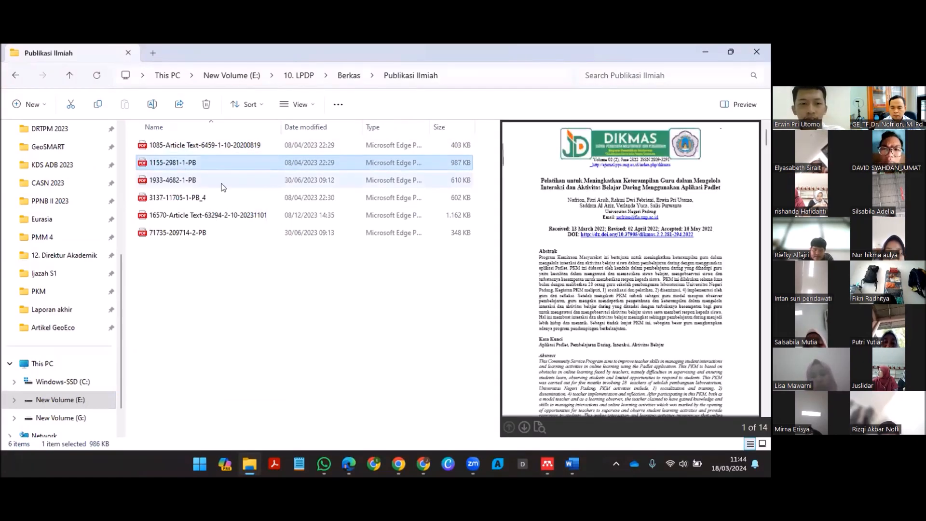
key(Down)
key(Down)
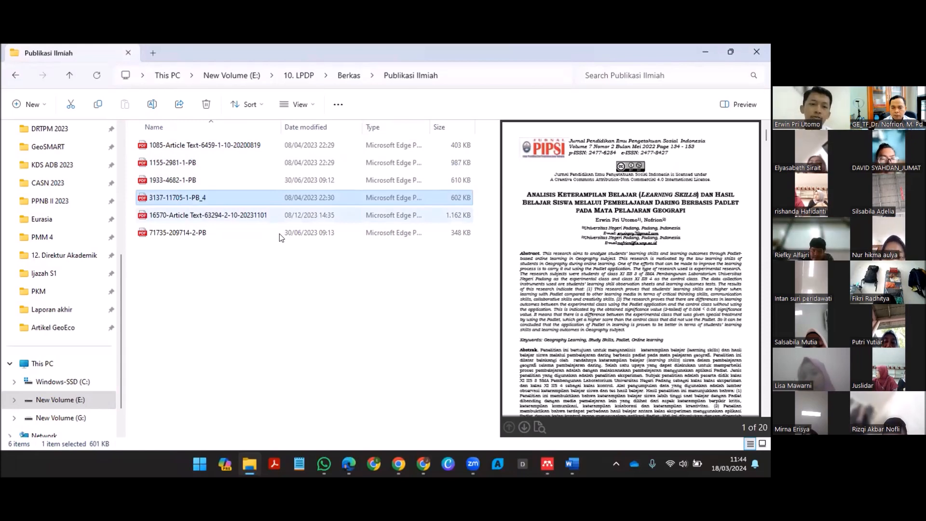
key(Down)
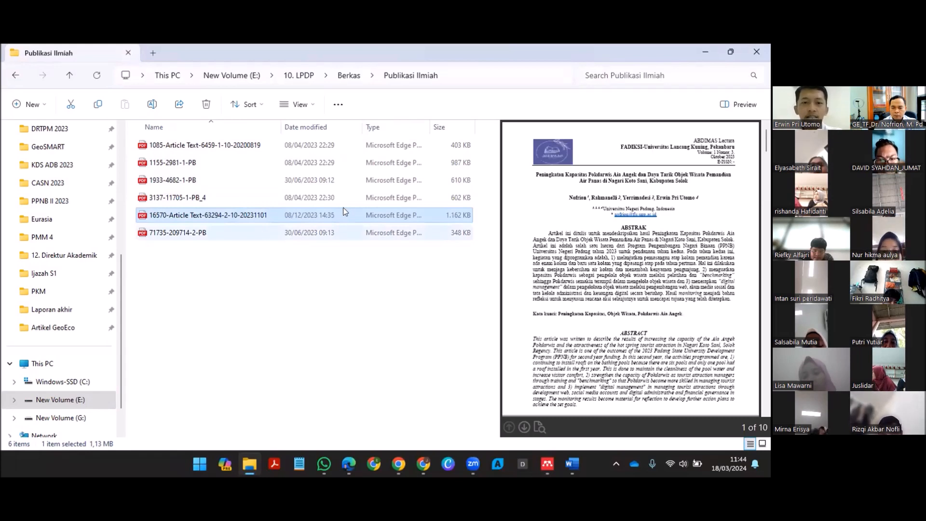
key(Down)
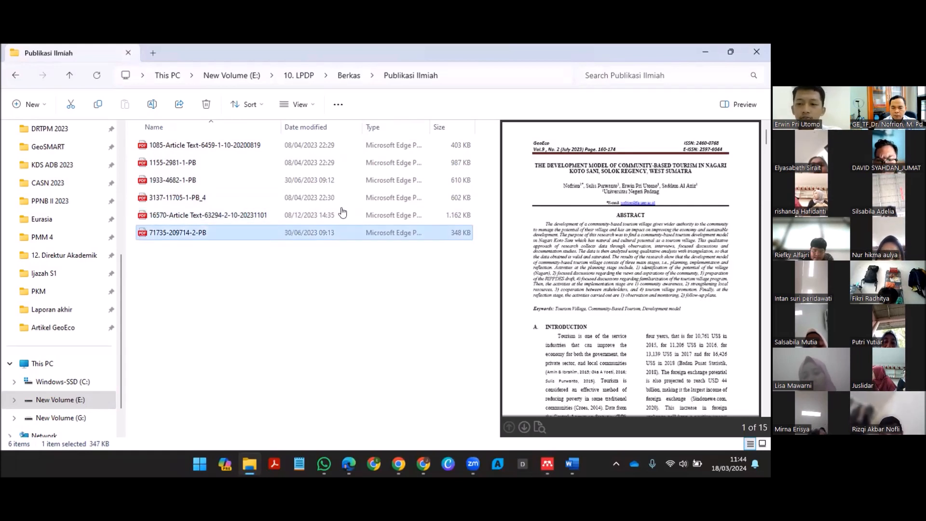
key(alt+Tab)
drag(342, 213, 338, 187)
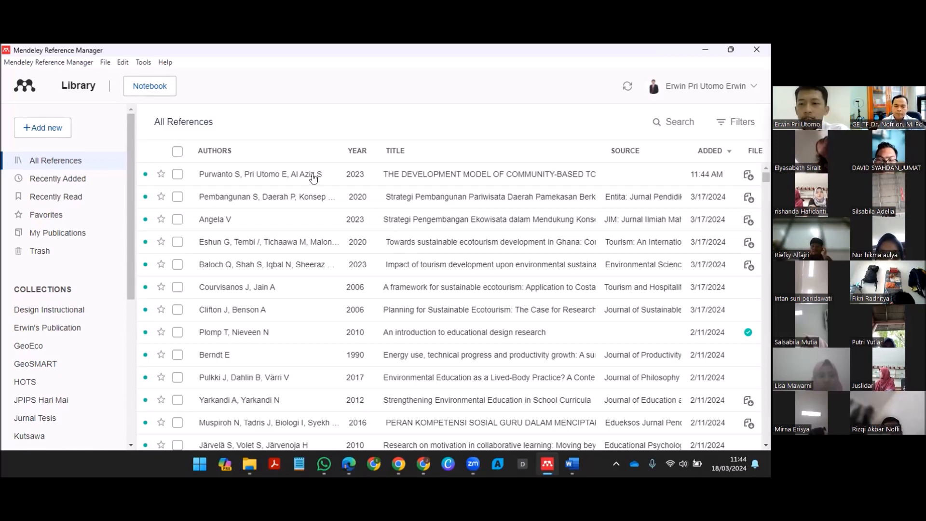
Step: Check the imported reference's authors against the article PDF and add the missing first author's name above the others
click(278, 180)
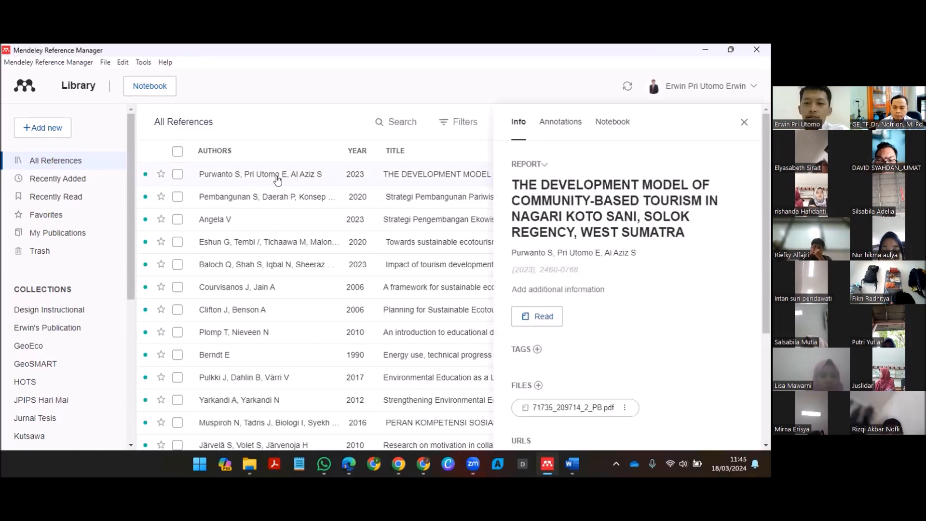
click(575, 259)
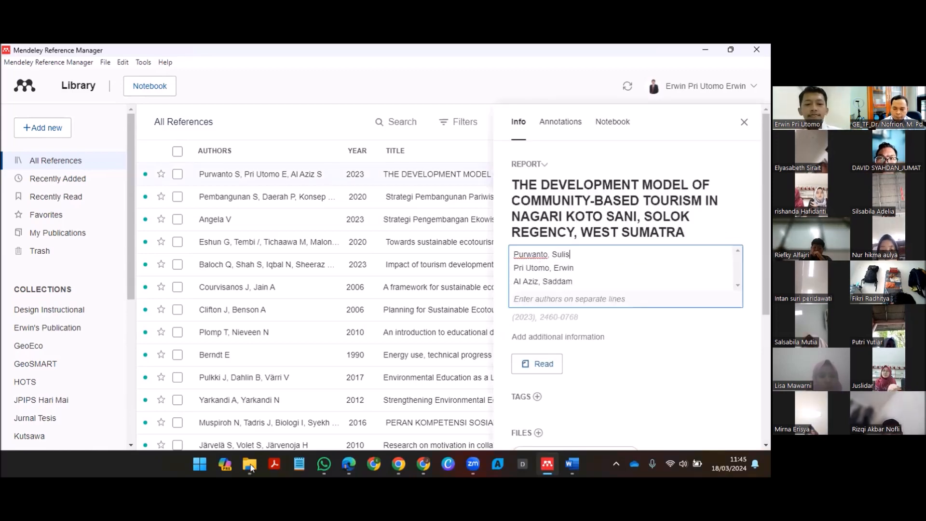
mouse_move(250, 464)
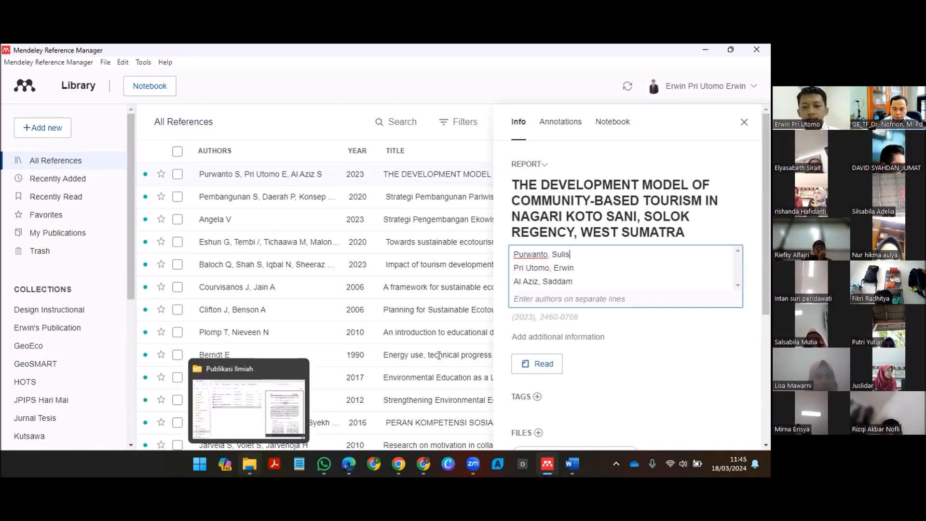
key(alt+Tab)
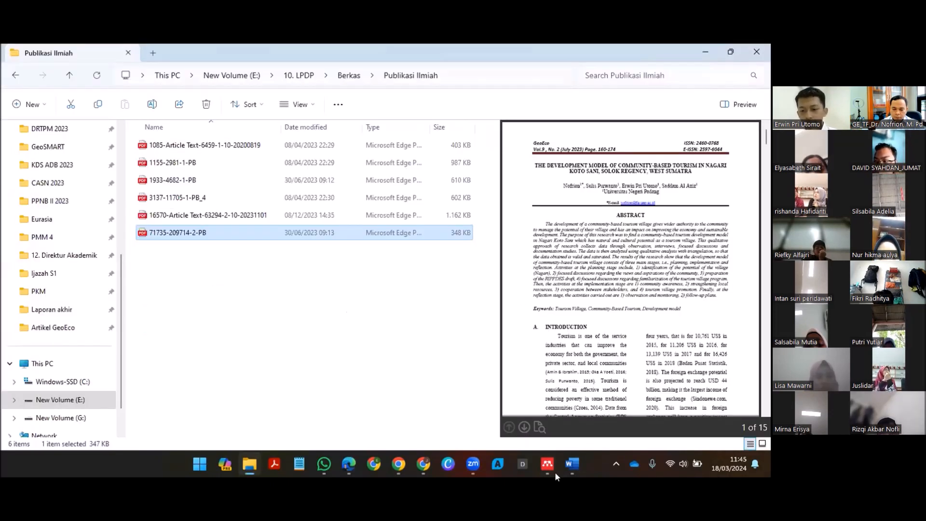
key(Return)
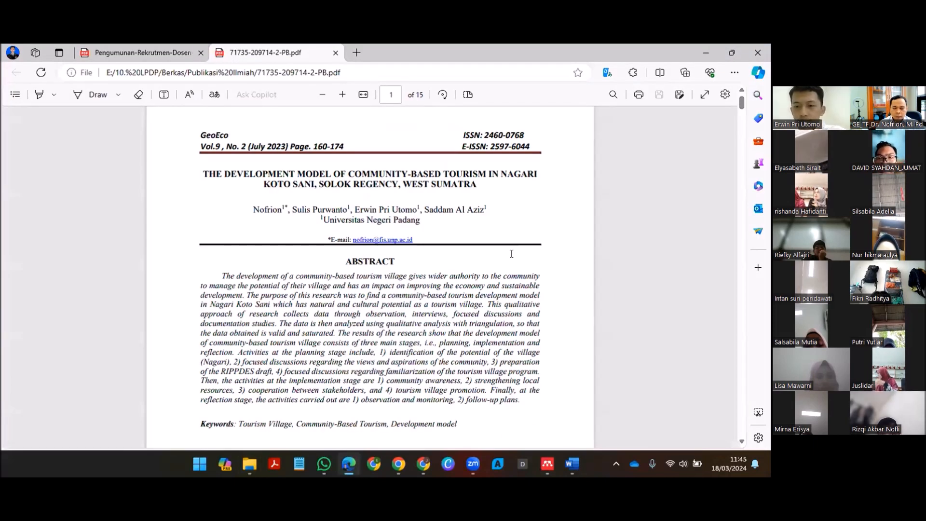
key(alt+Tab)
key(Return)
key(Up)
text(No)
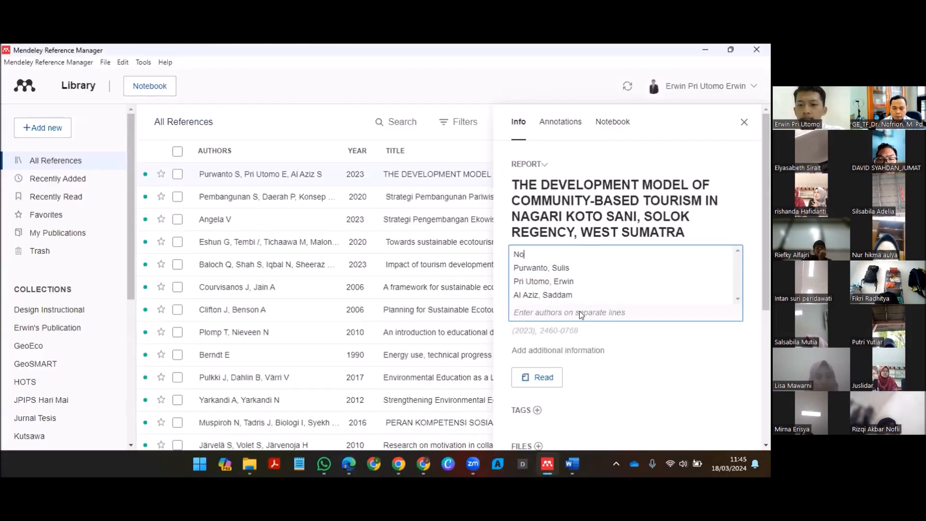
text(frion)
click(609, 376)
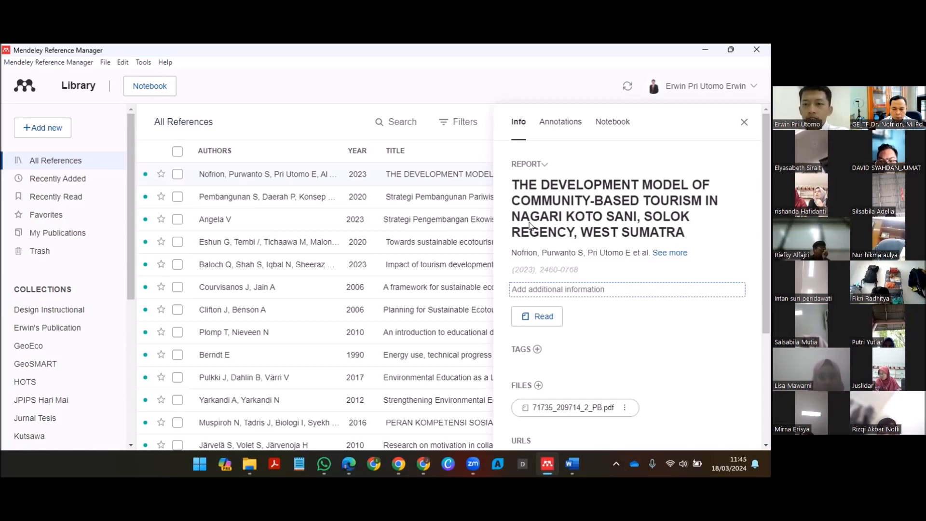
Step: Examine the year and page fields of the imported reference and return to the list sorted by date added
click(545, 269)
scroll(584, 284, down, 3)
scroll(584, 284, up, 2)
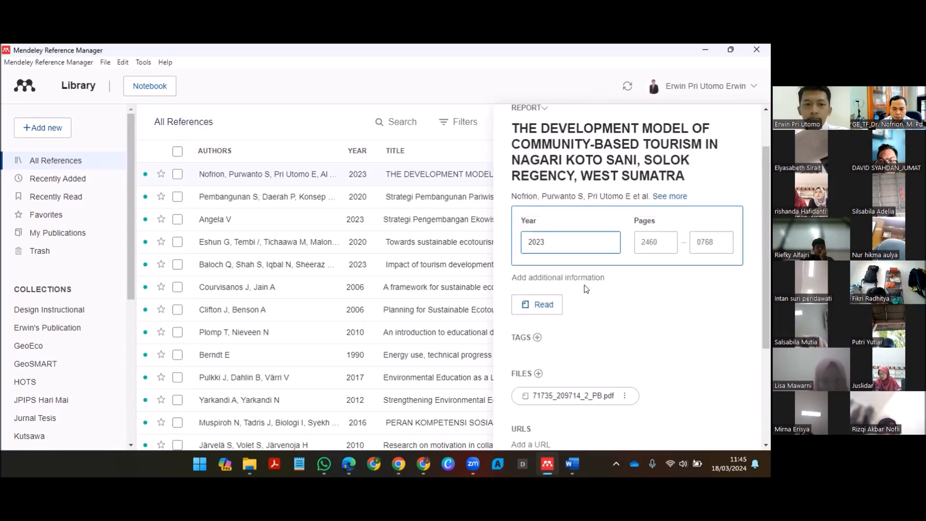
click(584, 286)
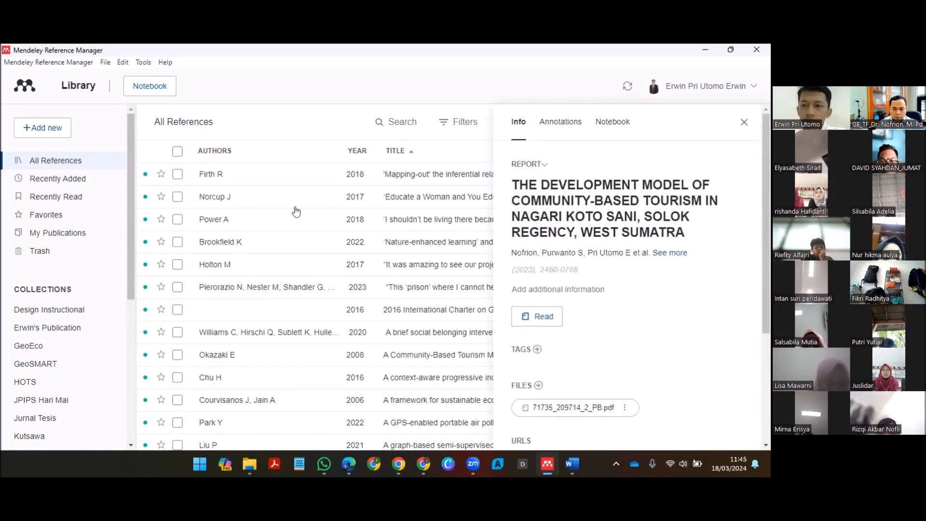
click(397, 154)
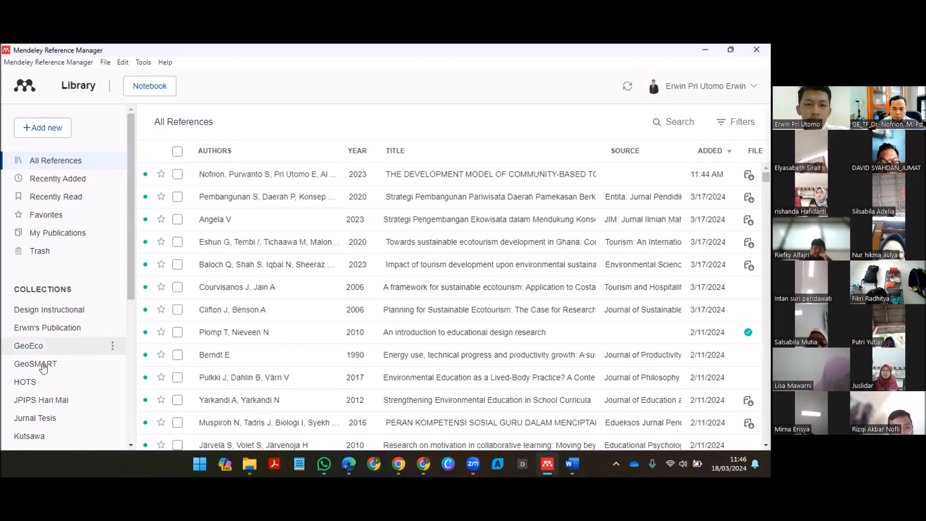
Step: Add the community-based tourism reference for Nagari Koto Sani to the Model collection and open that collection
right_click(282, 181)
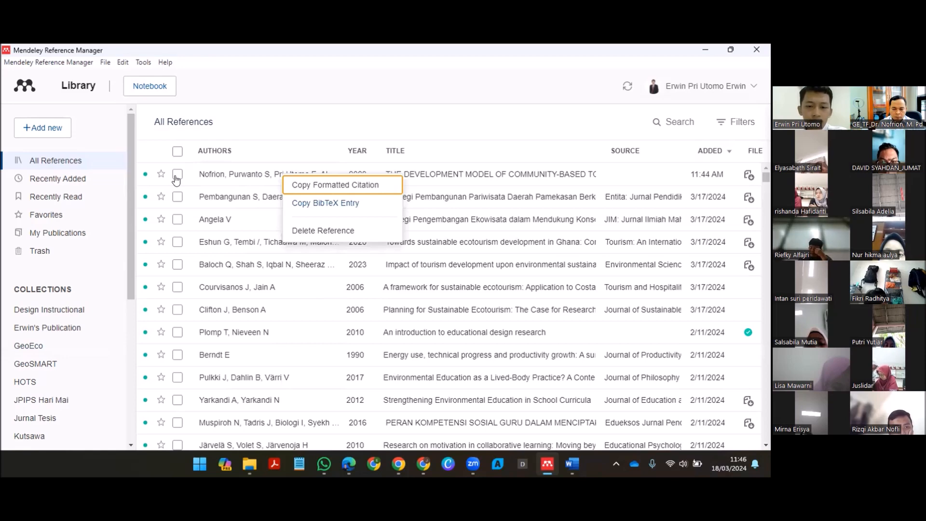
click(177, 177)
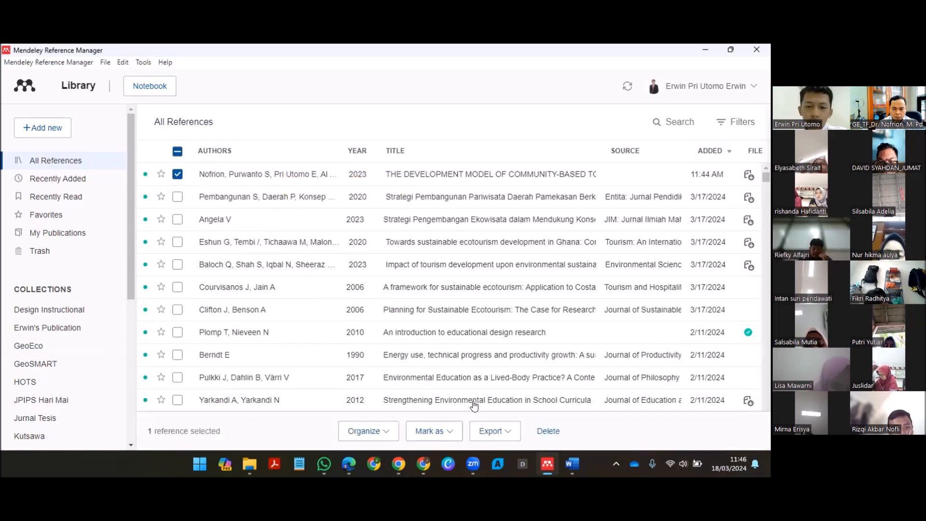
click(367, 431)
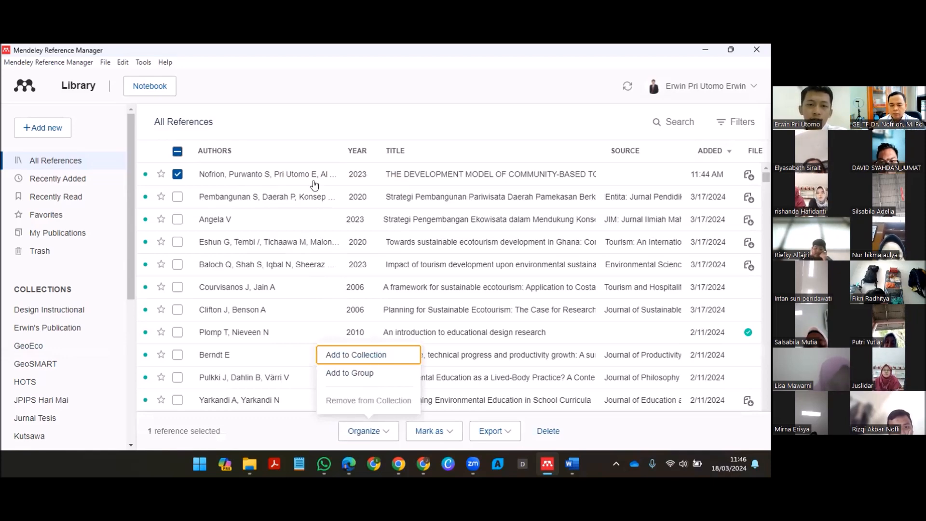
click(369, 357)
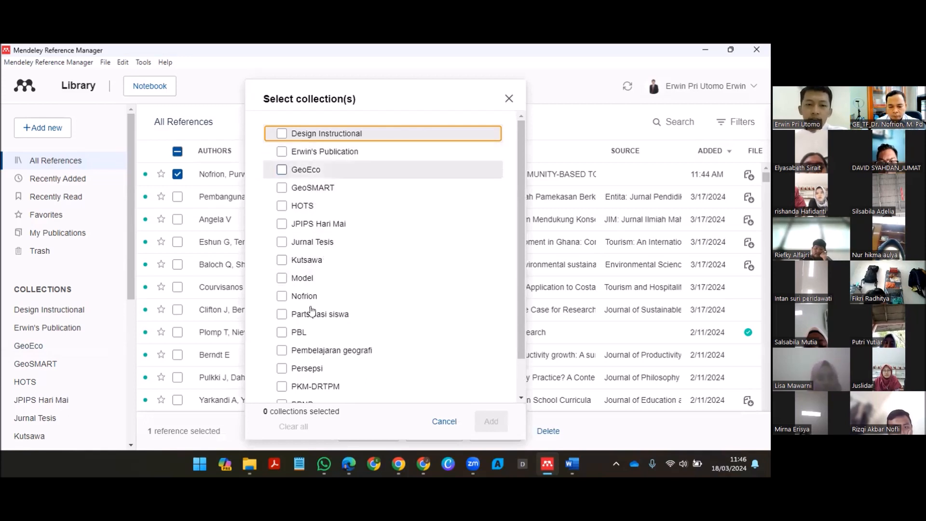
click(284, 278)
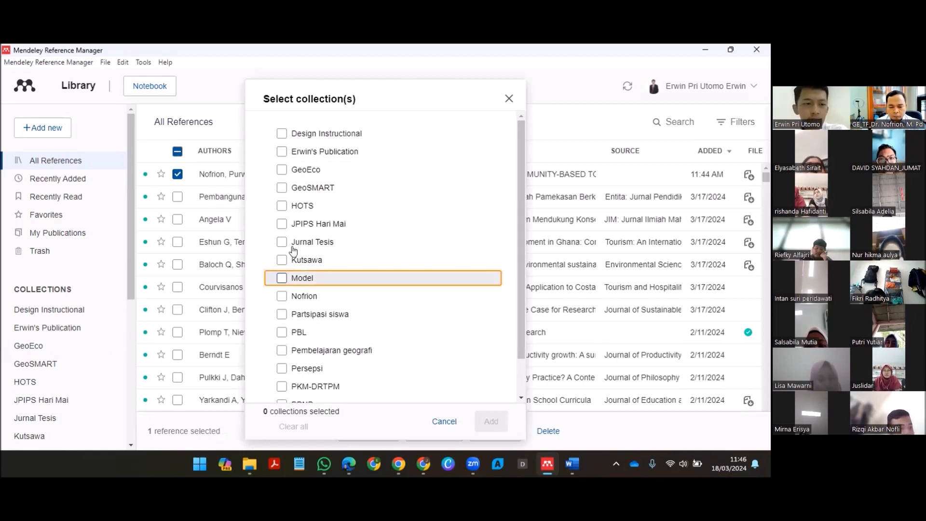
click(491, 422)
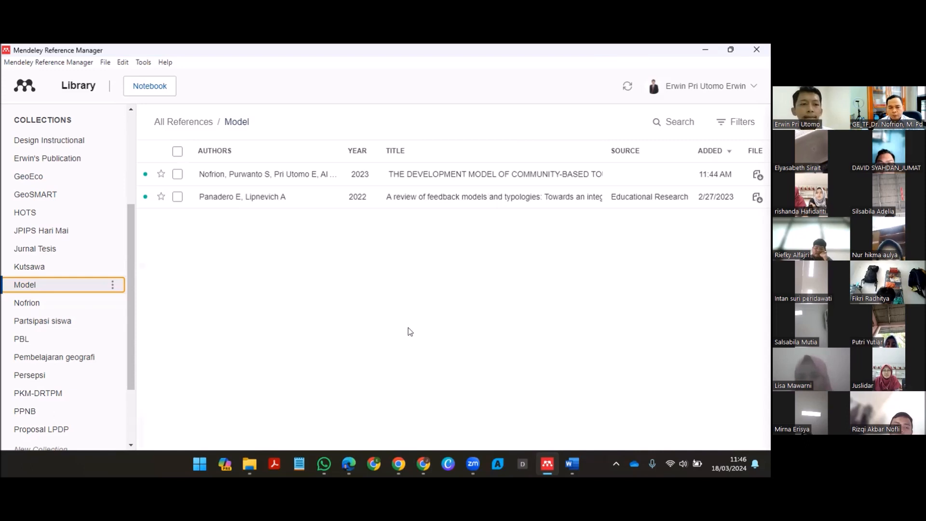
Step: Return from the Model collection to the list of all references
scroll(50, 224, up, 1)
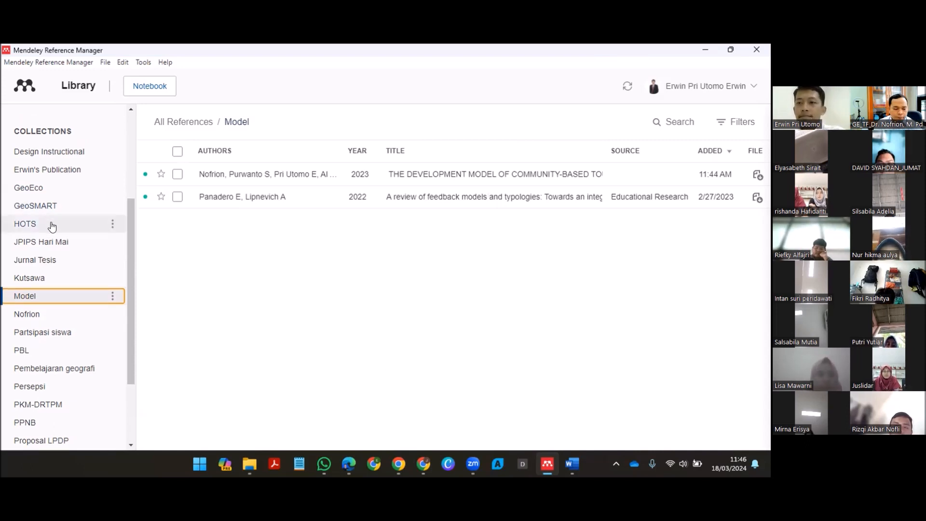
scroll(52, 226, up, 3)
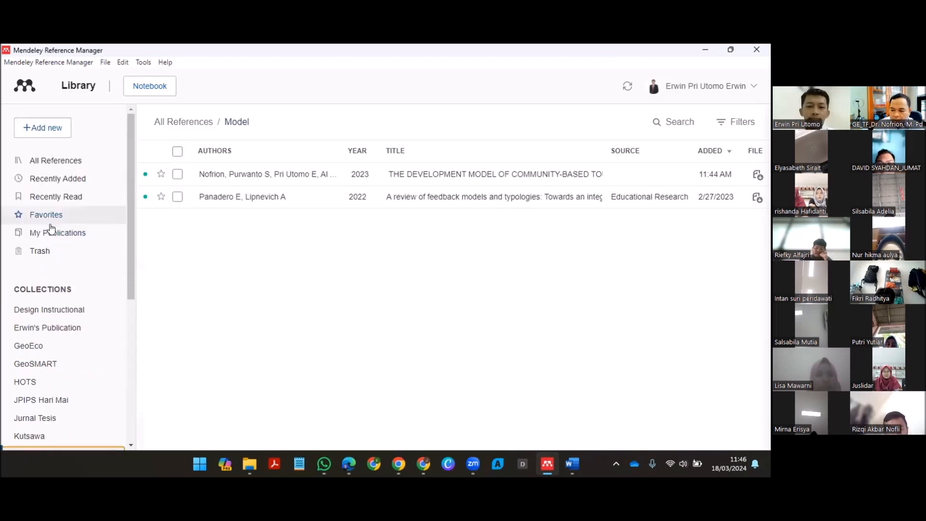
click(50, 159)
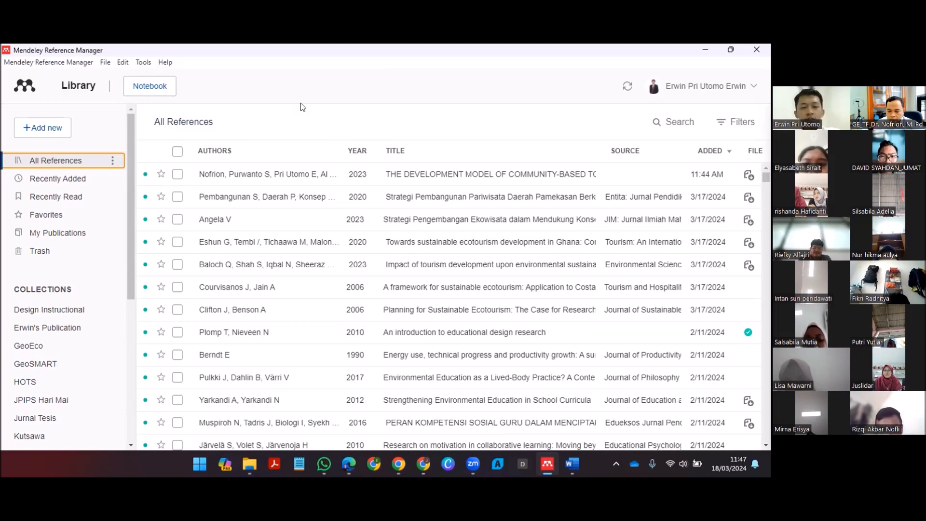
Step: Switch to Google Scholar in the browser and search for community based tourism
key(alt+Tab)
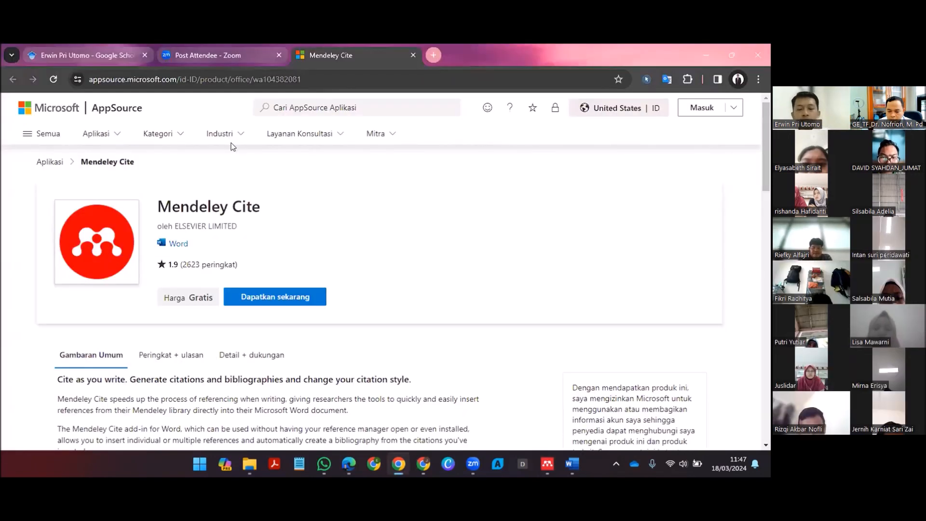
key(ctrl+Tab)
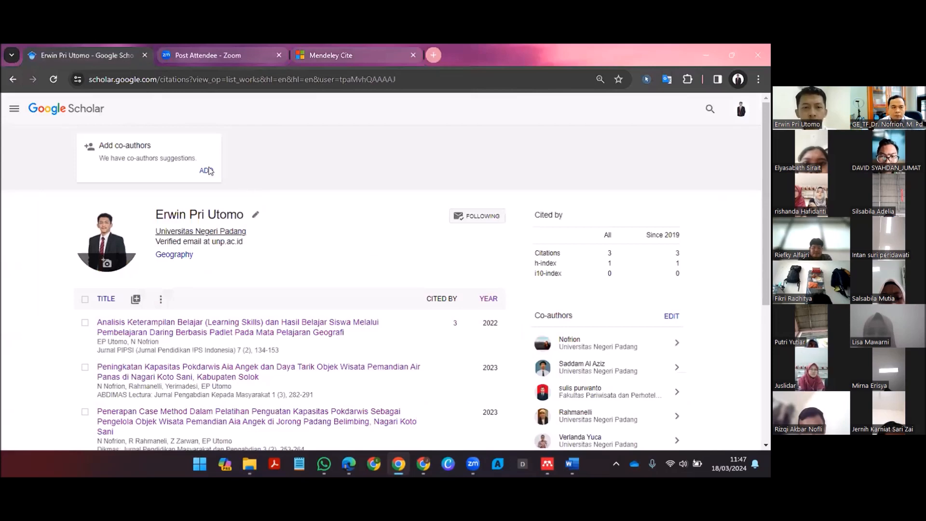
click(247, 199)
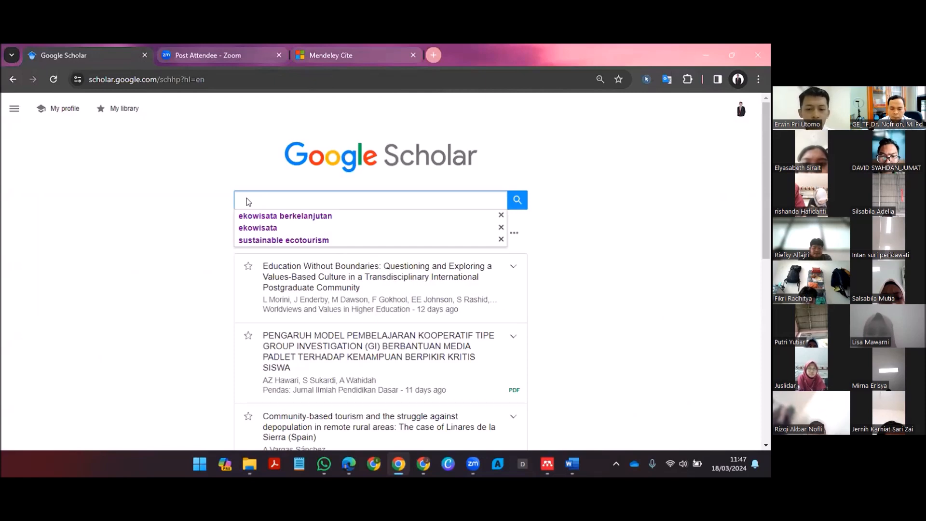
text(Comunity based t)
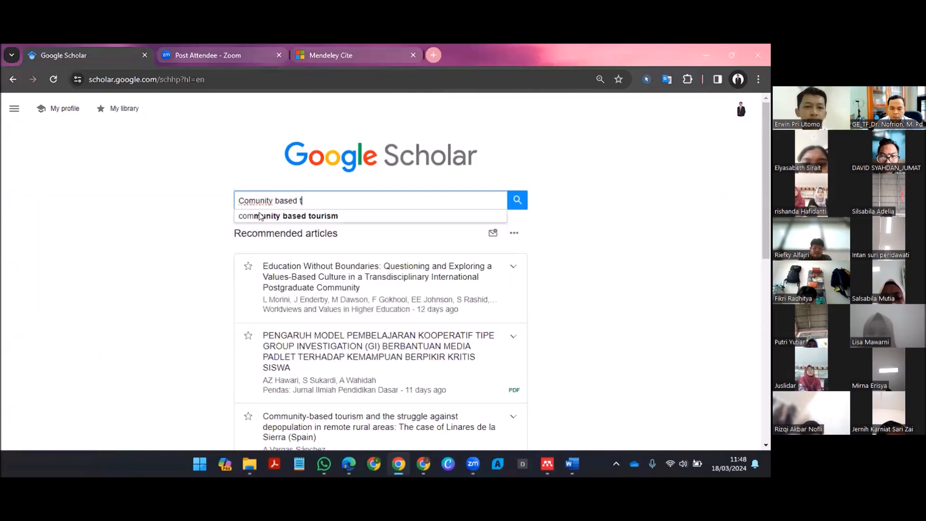
click(261, 216)
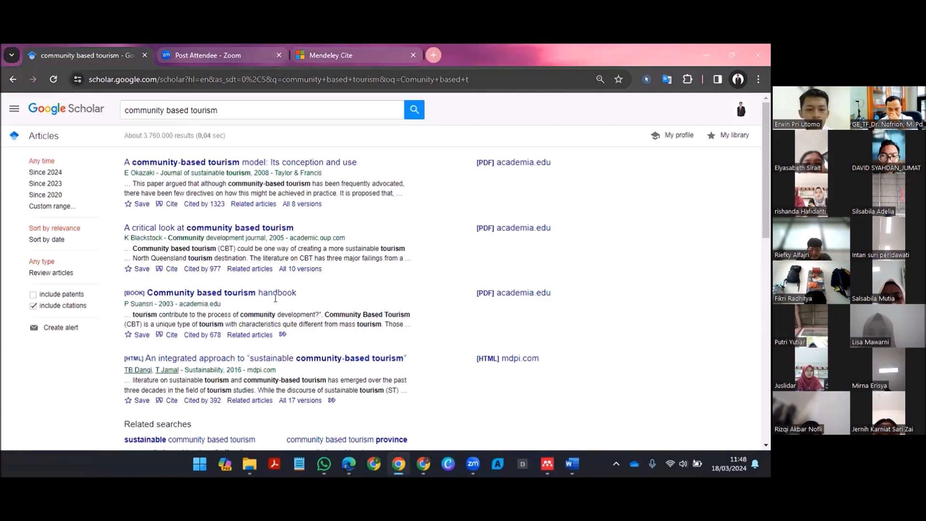
Step: Run a Google Scholar search for ecoturism in place of community based tourism
scroll(275, 299, down, 3)
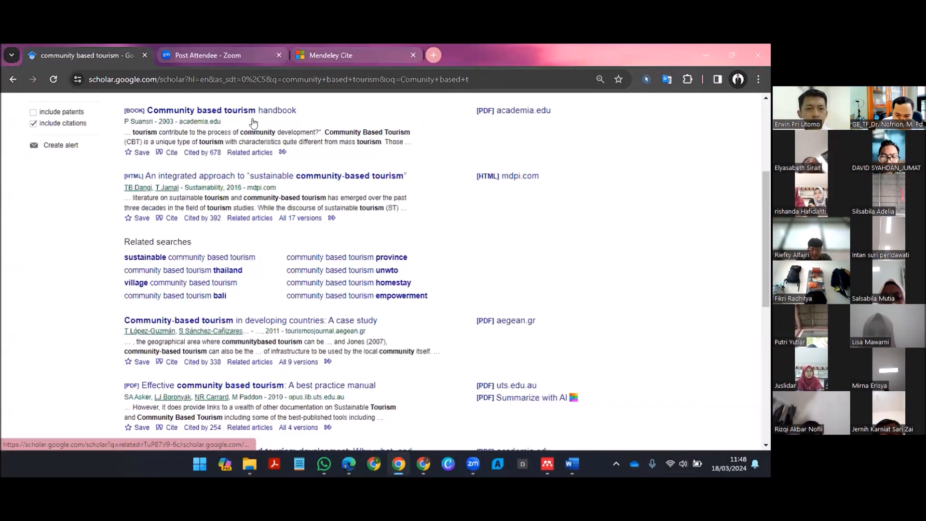
scroll(246, 154, up, 3)
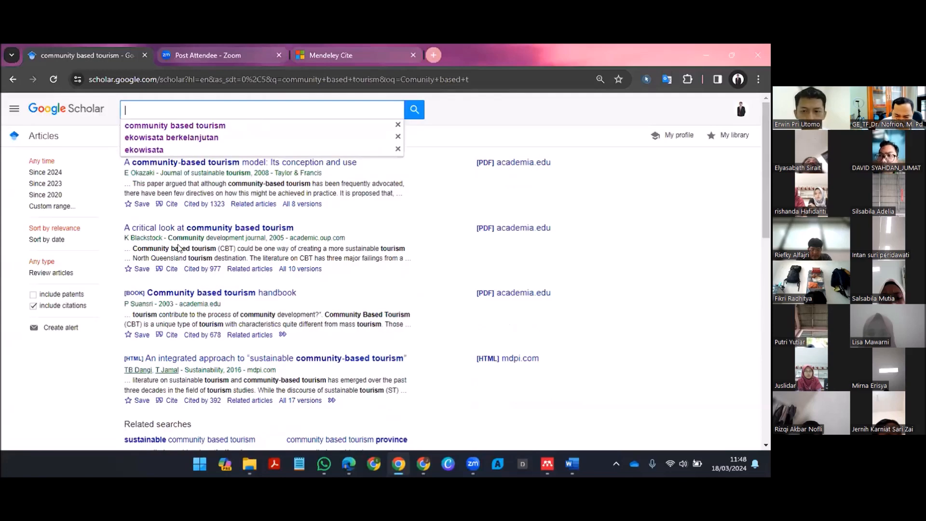
text(ecotu)
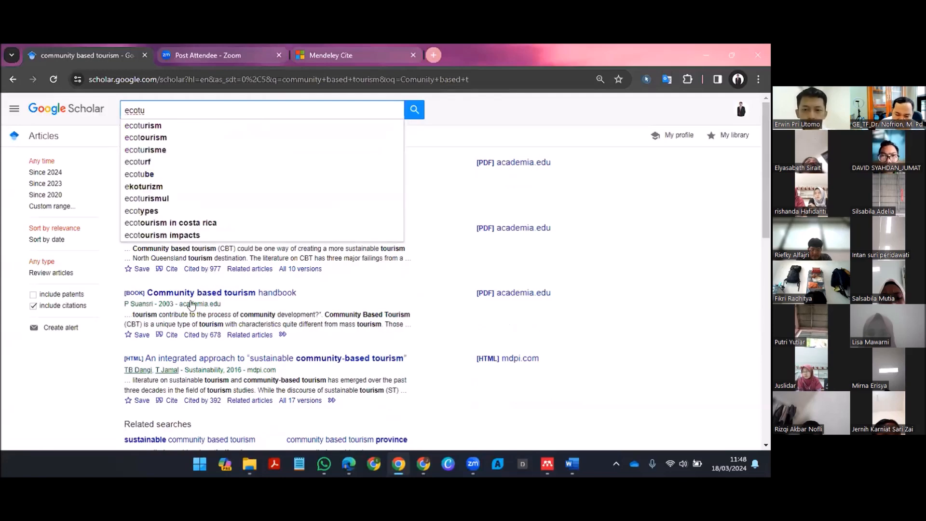
key(Down)
key(Return)
Step: Look through the ecotourism search results, including the publication sources, citation links, available PDFs and related searches
scroll(287, 316, down, 1)
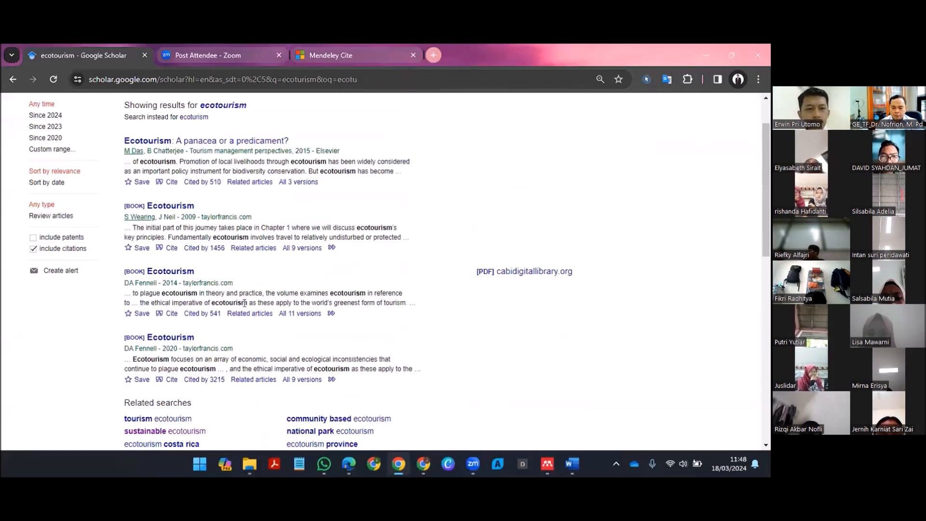
scroll(245, 303, down, 7)
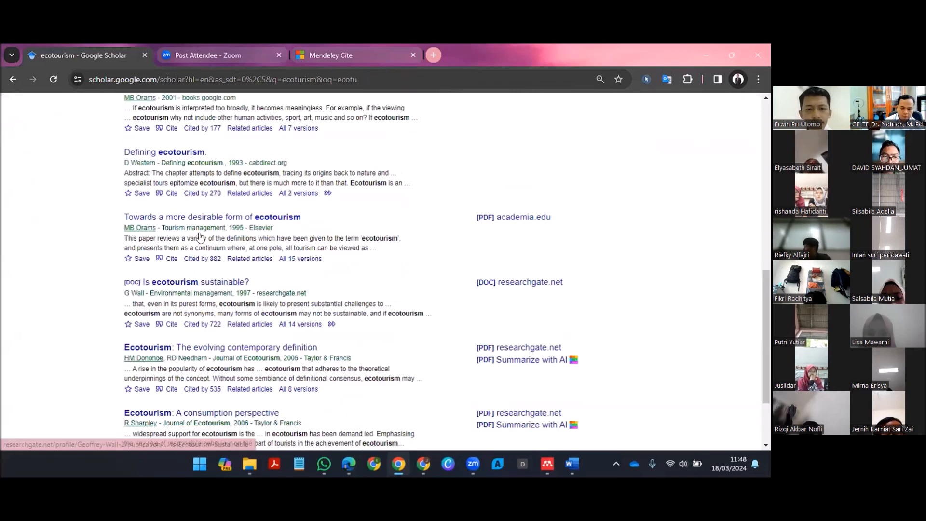
scroll(201, 237, down, 2)
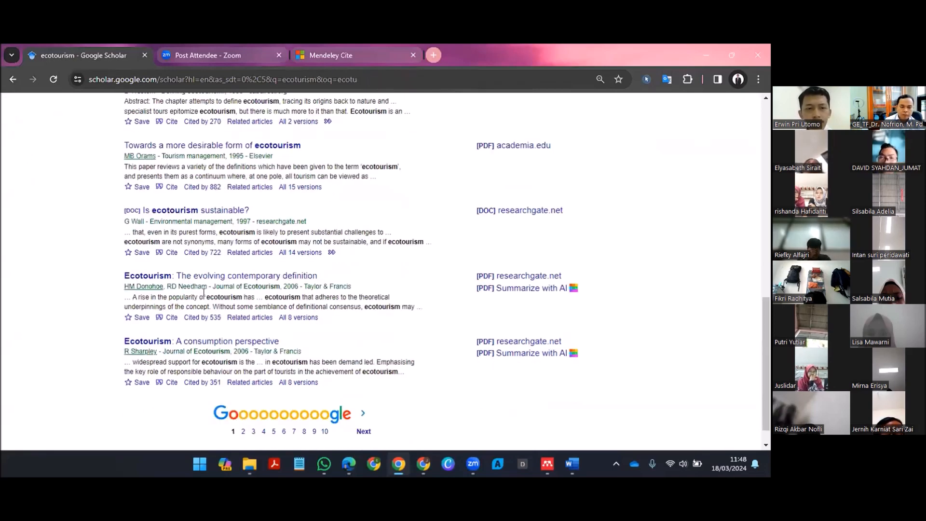
scroll(178, 194, up, 8)
scroll(179, 194, up, 3)
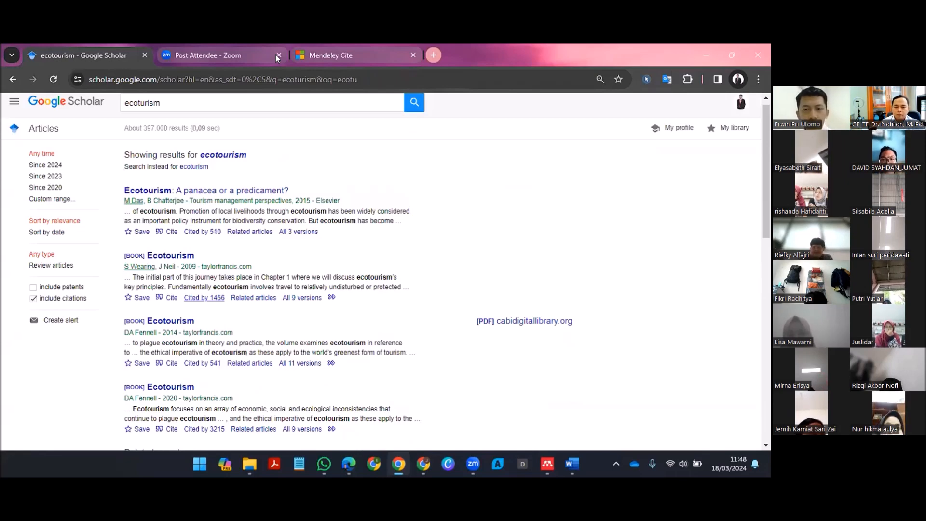
scroll(261, 343, down, 5)
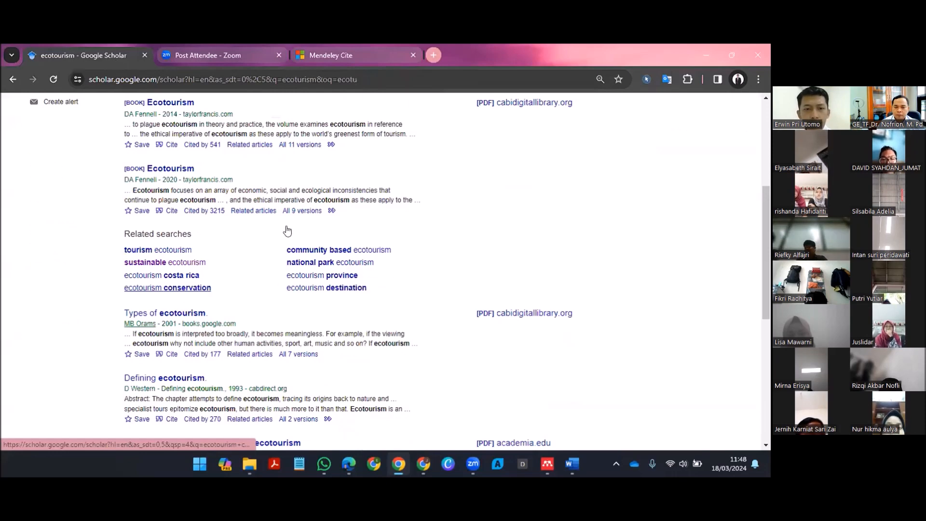
scroll(282, 210, down, 2)
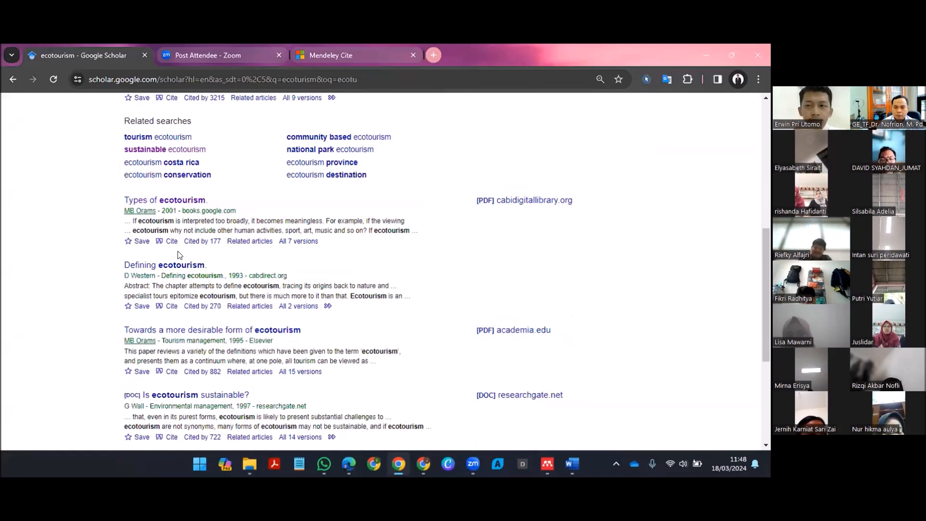
scroll(86, 182, down, 3)
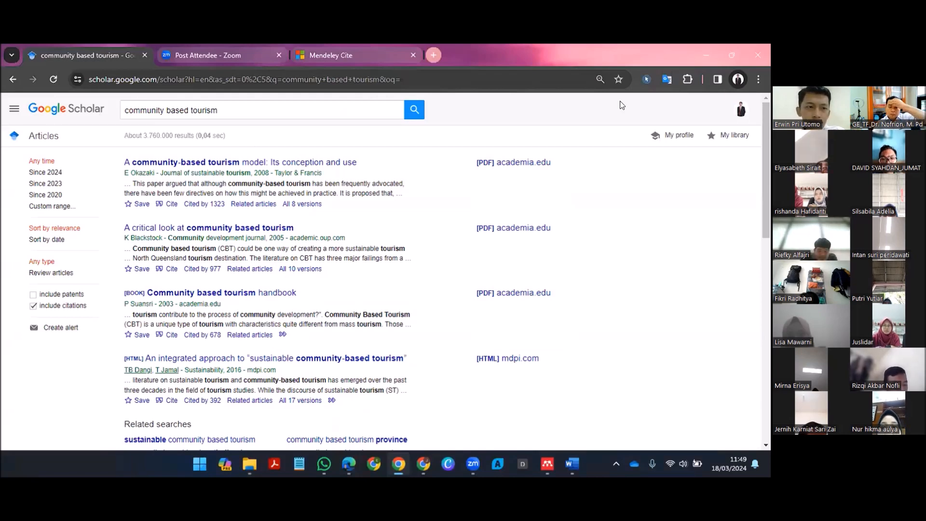
Step: Open the article "A community-based tourism model: Its conception and use" from the community based tourism results and review its abstract and keywords
click(240, 163)
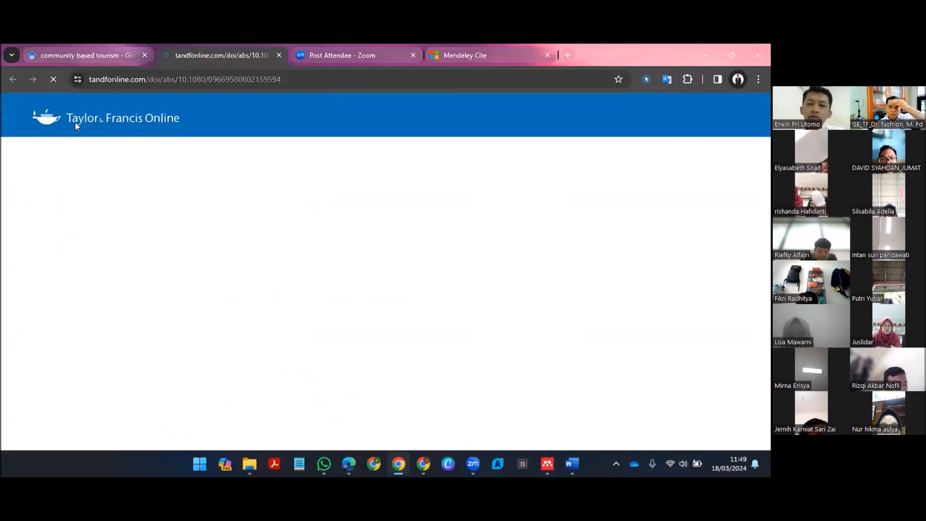
scroll(309, 233, down, 4)
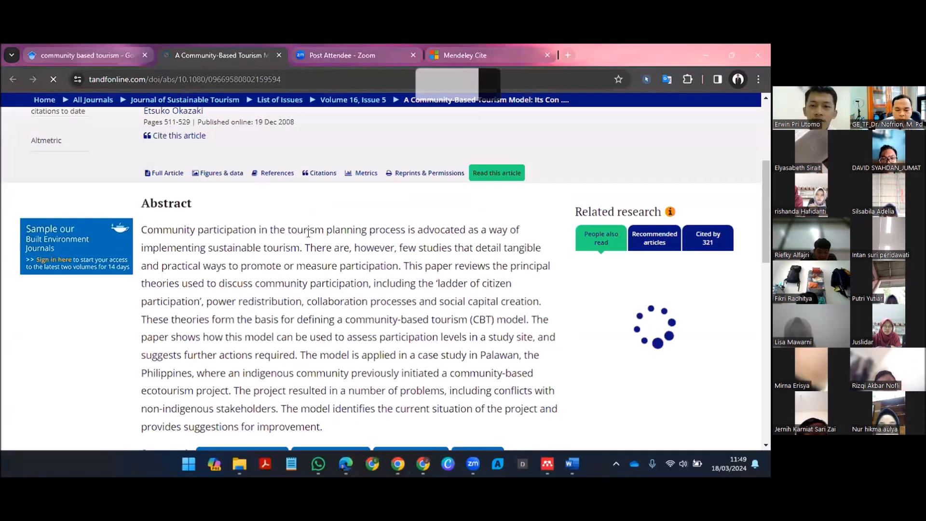
scroll(308, 234, down, 1)
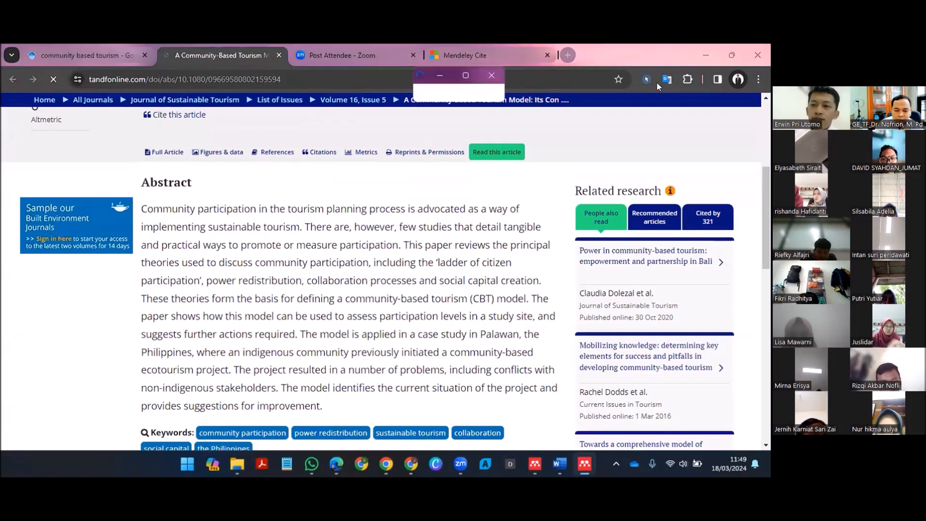
scroll(514, 126, down, 2)
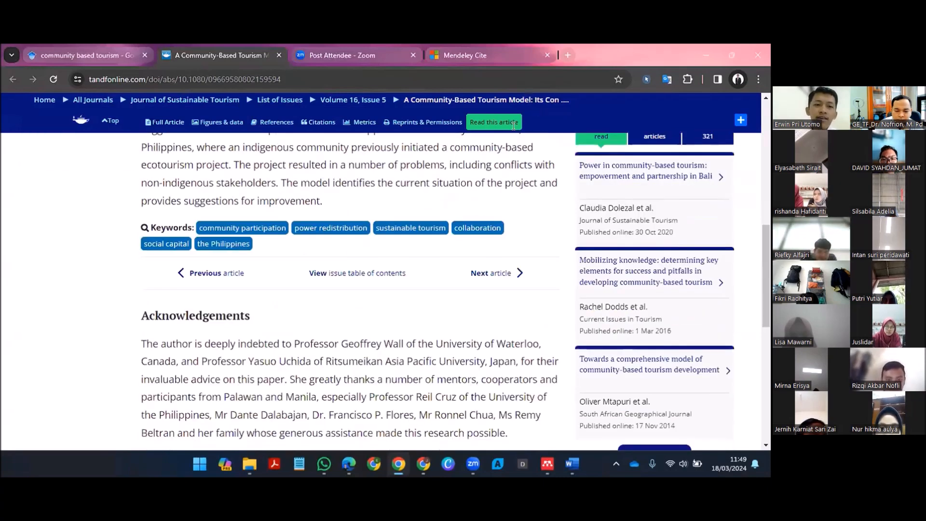
scroll(272, 277, up, 4)
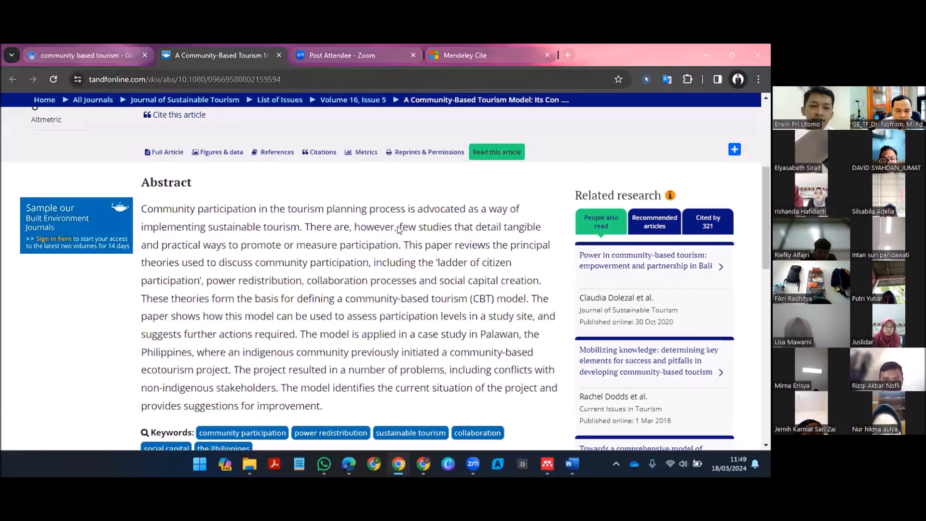
scroll(399, 230, up, 1)
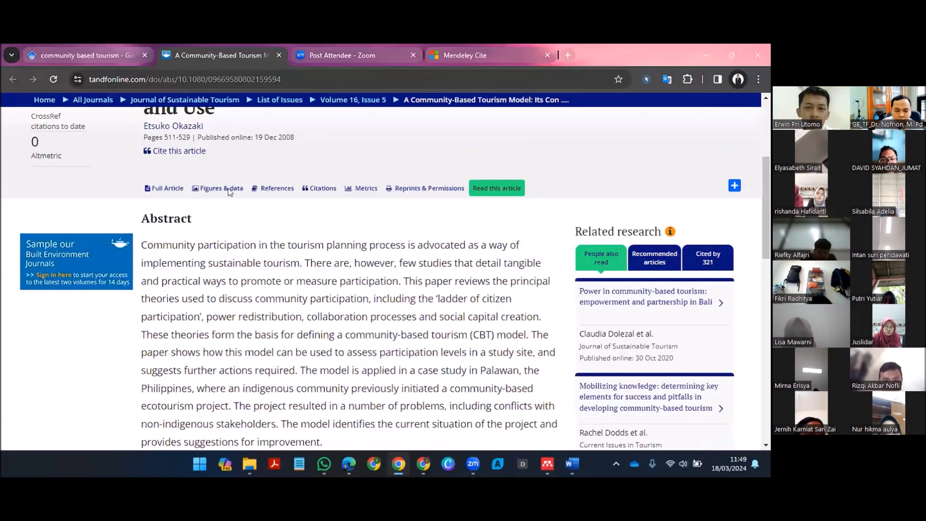
Step: Read the article's abstract in Indonesian translation, and review the title and journal details in the original language
scroll(253, 189, up, 1)
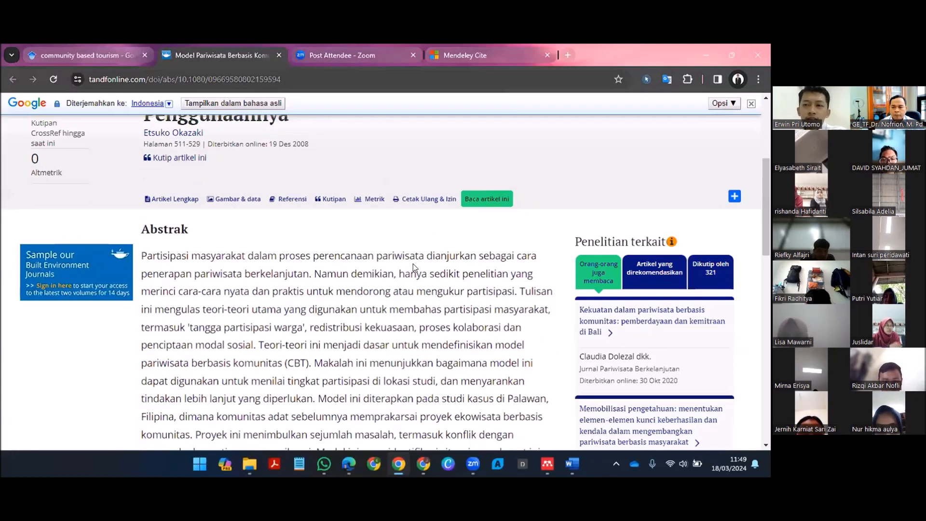
scroll(413, 264, up, 1)
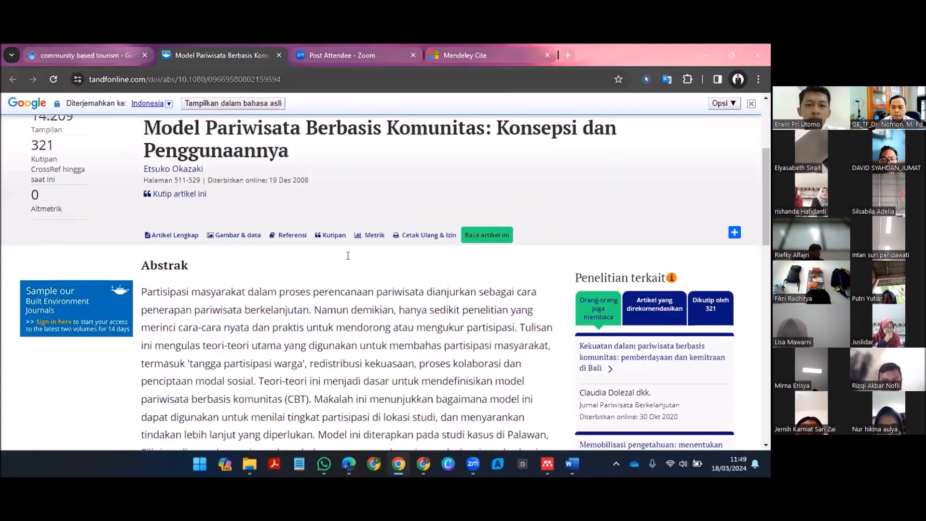
scroll(381, 245, up, 3)
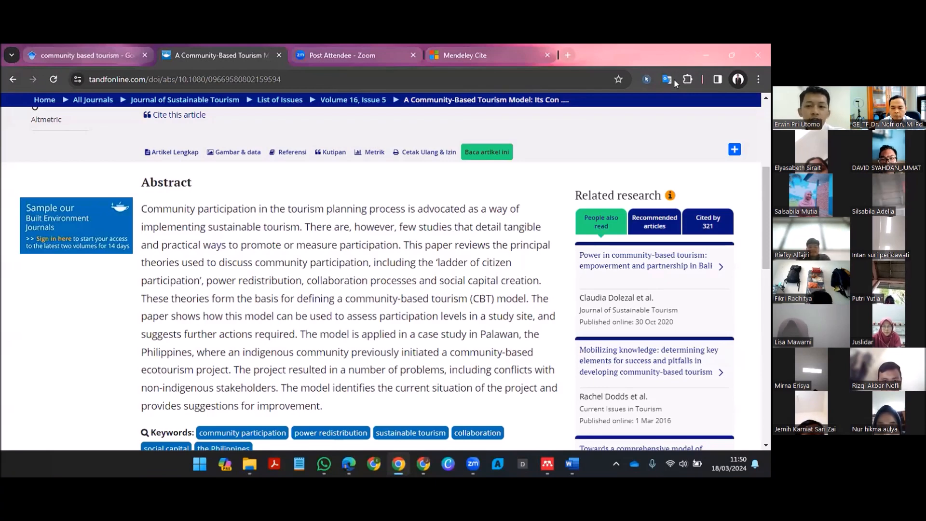
scroll(673, 94, up, 4)
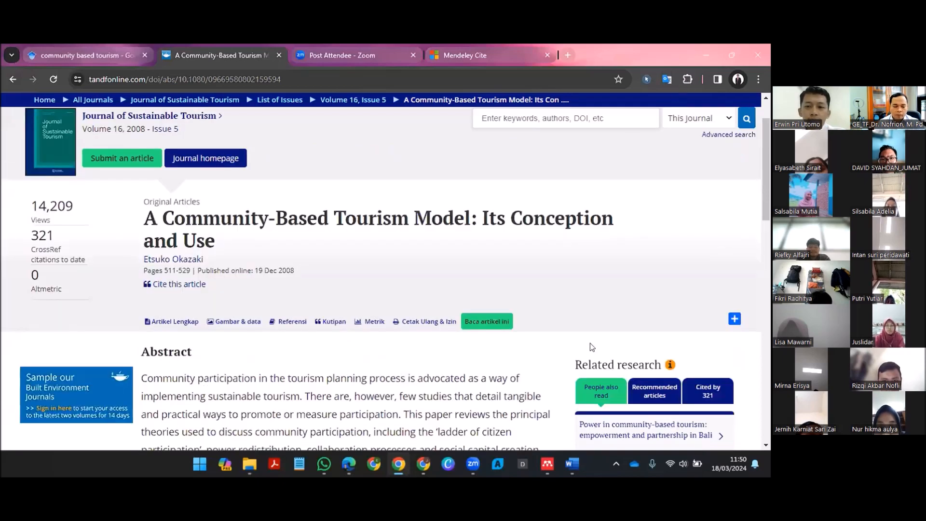
scroll(584, 343, up, 1)
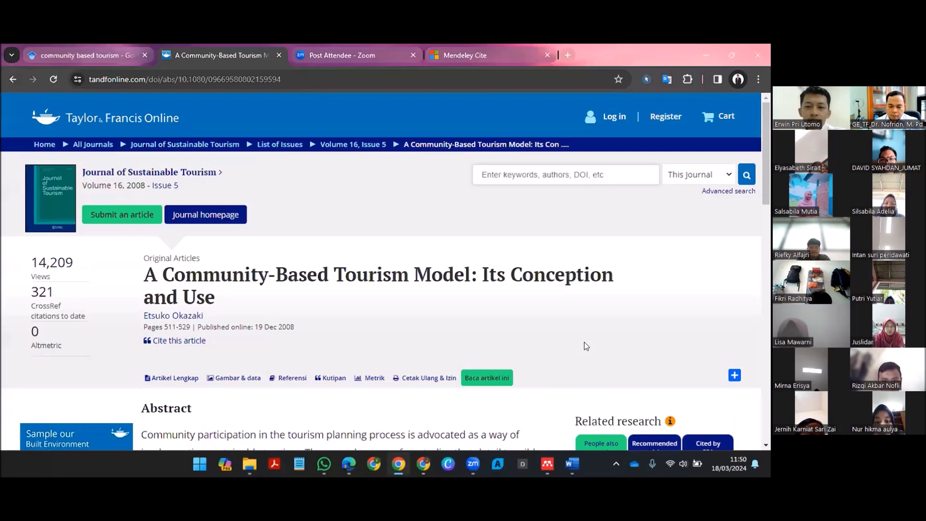
Step: Try to launch the Mendeley Web Importer extension on the article's abstract page
click(687, 79)
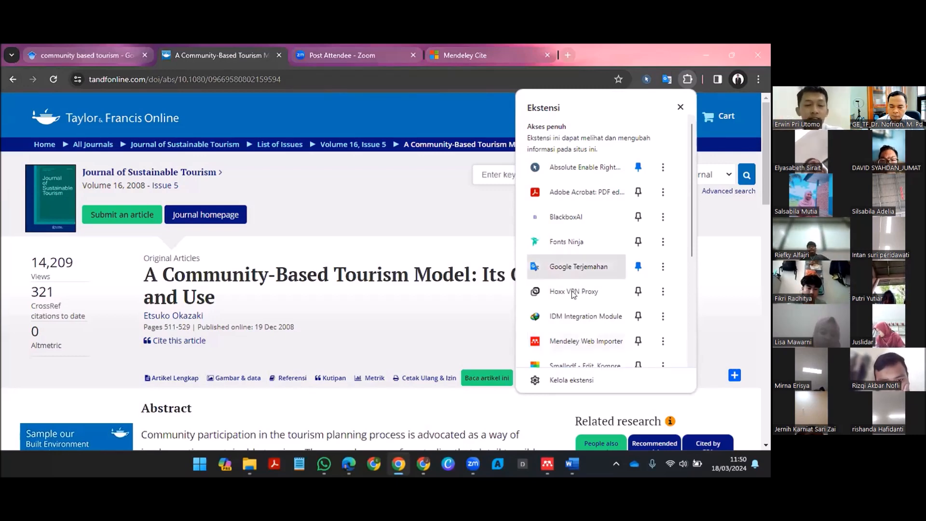
click(574, 341)
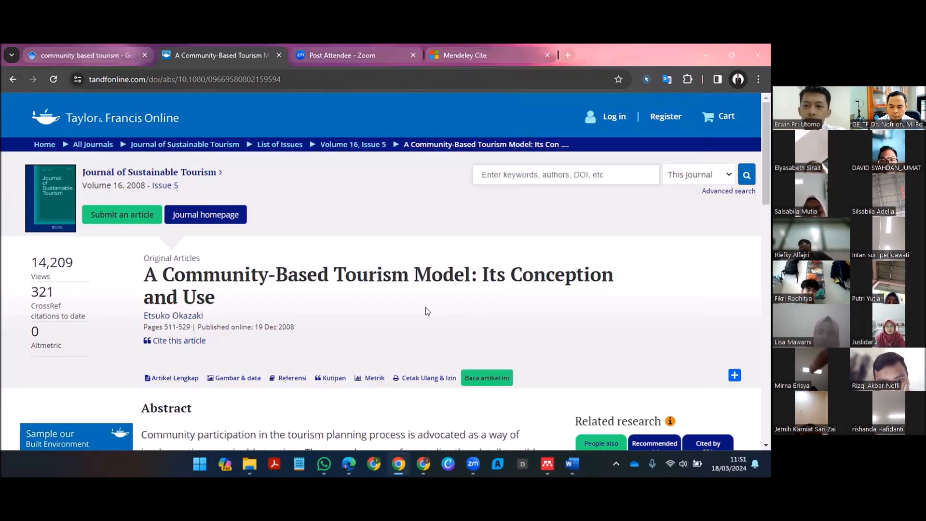
scroll(426, 308, down, 2)
scroll(522, 298, down, 2)
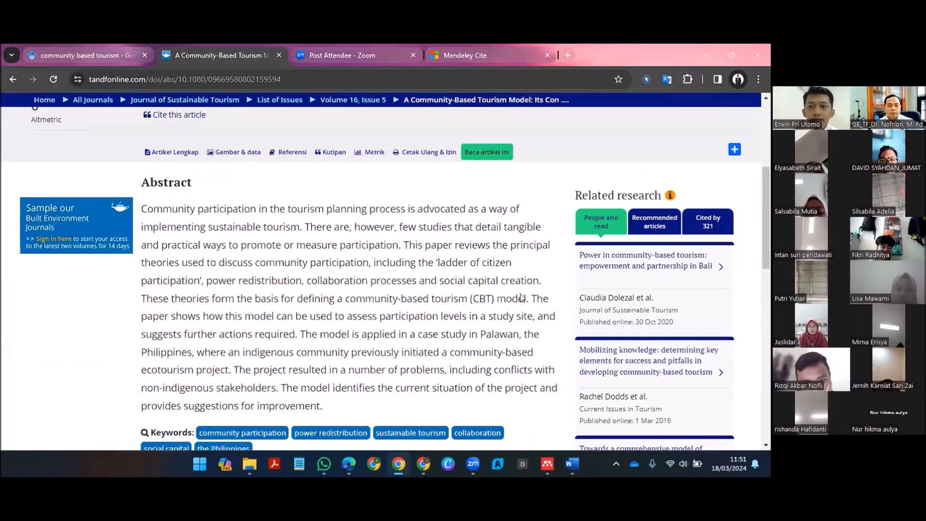
scroll(521, 298, up, 4)
Step: Show the installed browser extensions to locate Mendeley Web Importer, and close the list
click(688, 79)
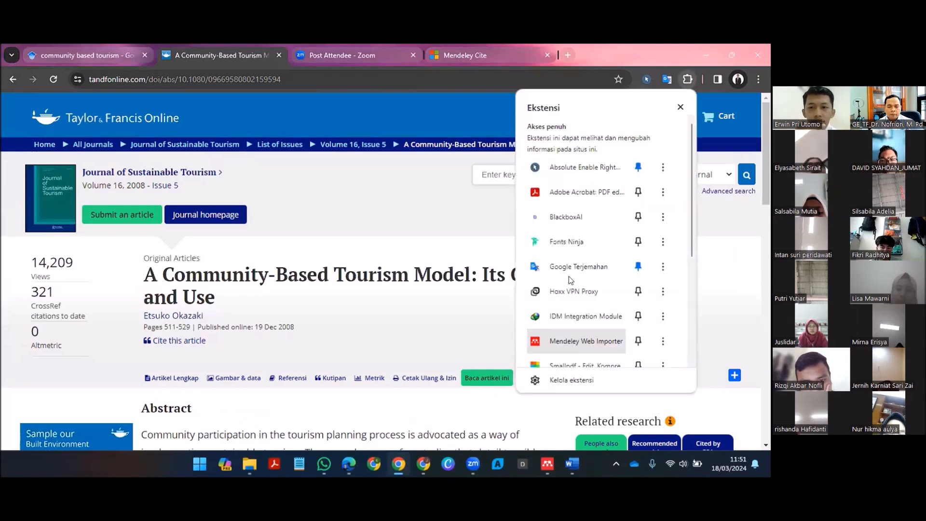
click(462, 213)
scroll(462, 213, down, 2)
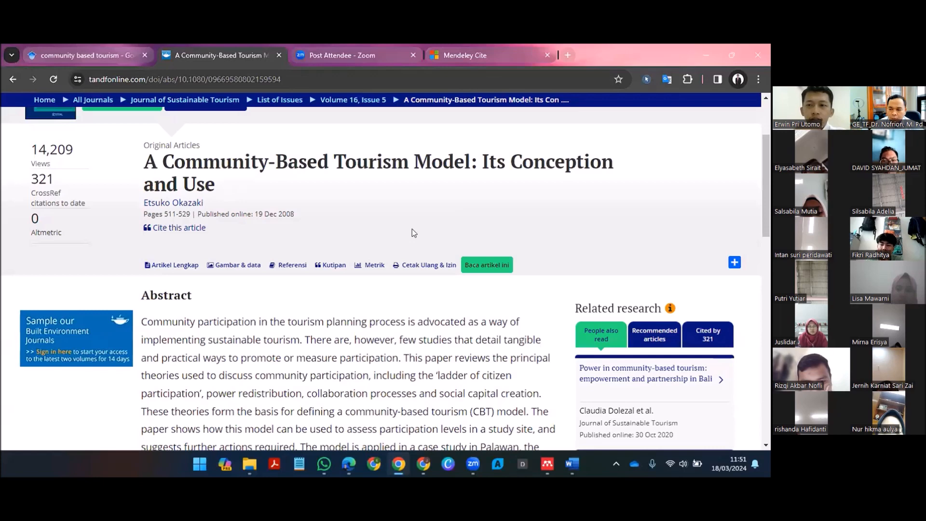
scroll(688, 80, down, 9)
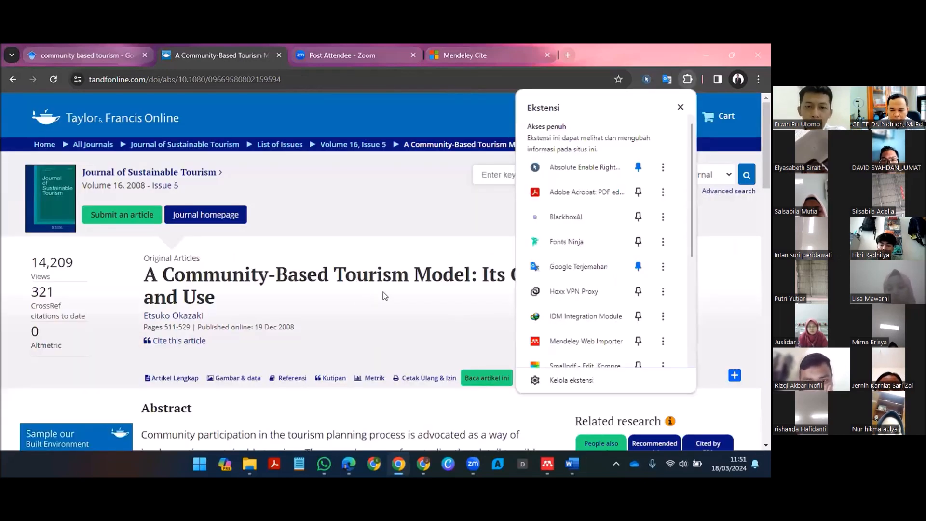
click(384, 292)
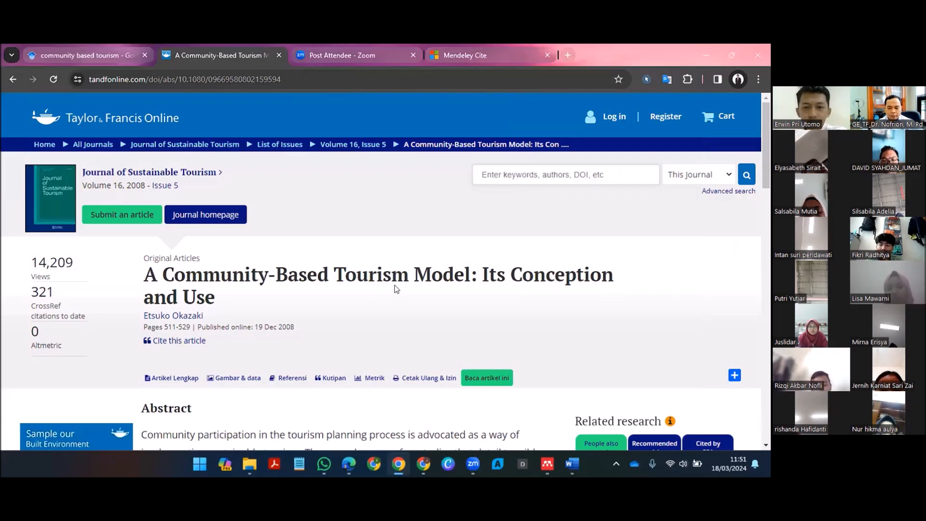
Step: On the full article page, select the reference "A community-based tourism model: Its conception and use" in Mendeley Web Importer
scroll(394, 285, down, 3)
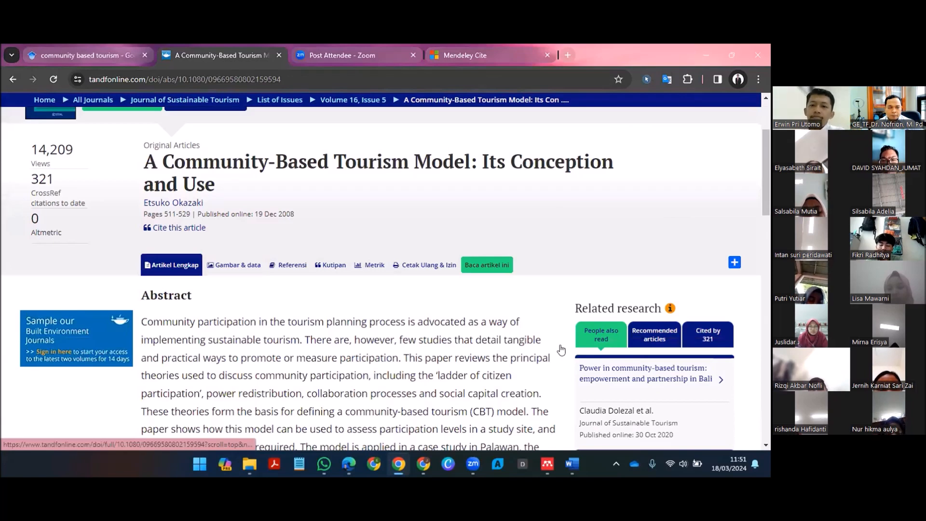
scroll(524, 299, down, 5)
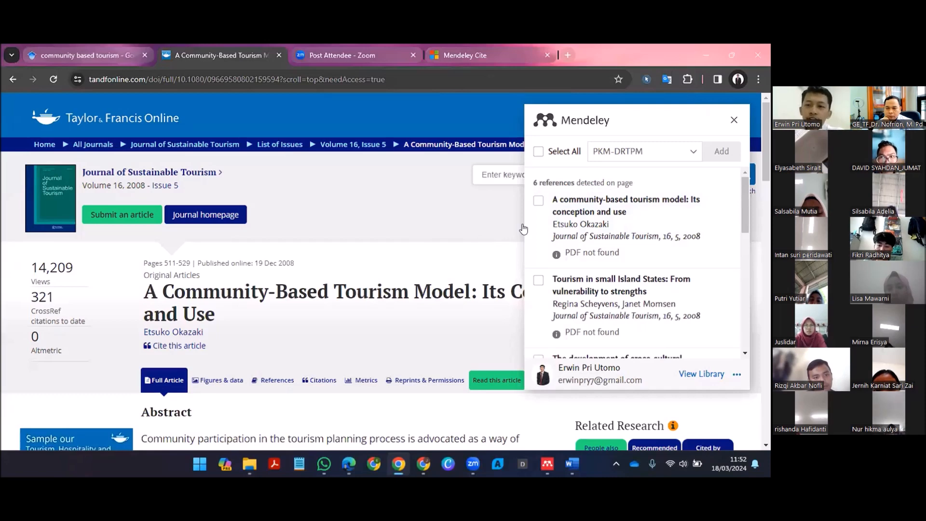
click(553, 226)
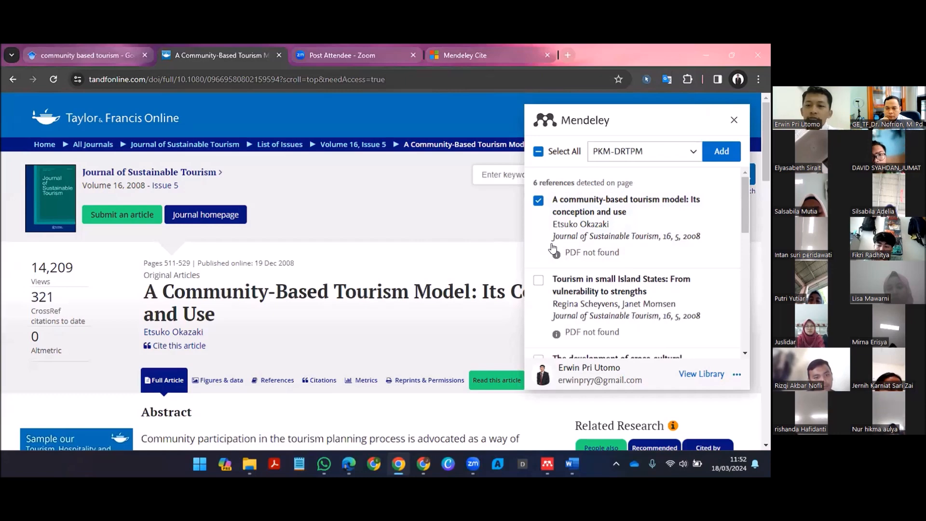
Step: Choose PKM-DRTPM as the destination collection and add the selected reference to it
click(645, 152)
scroll(620, 265, down, 1)
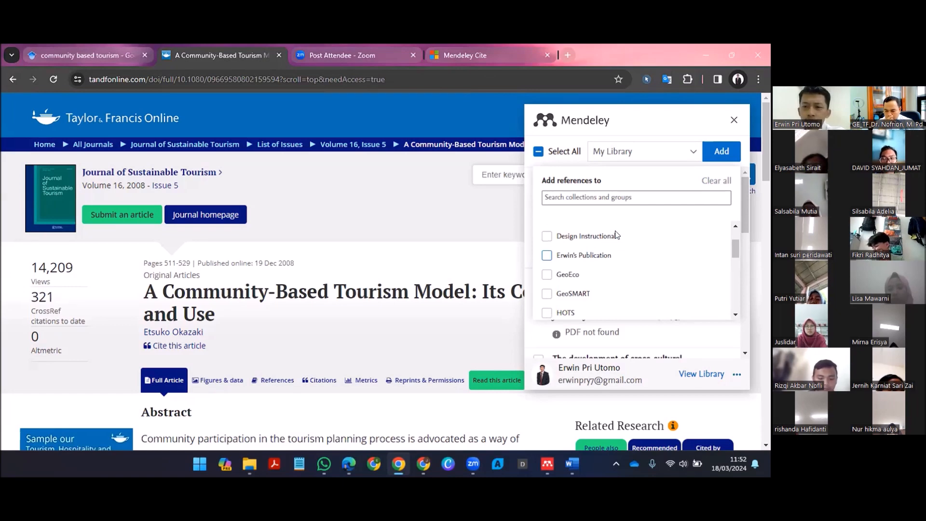
scroll(610, 231, up, 1)
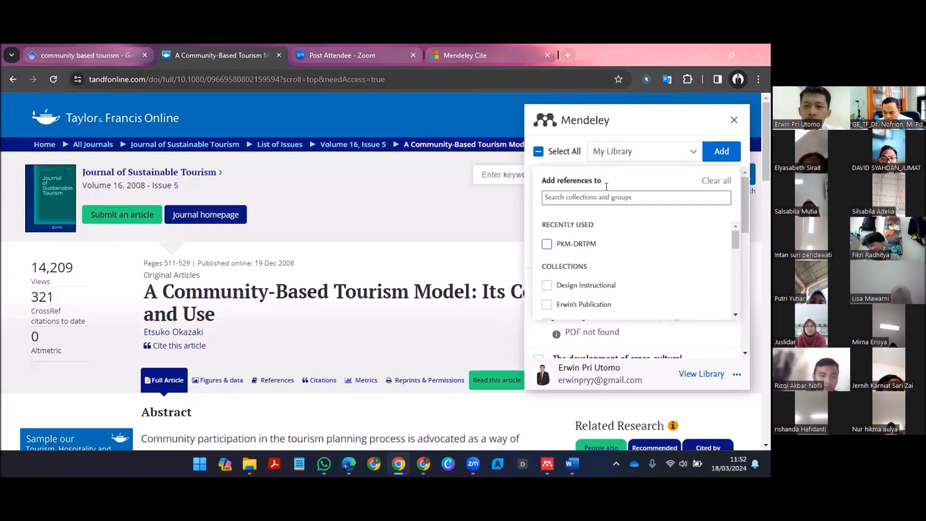
click(547, 244)
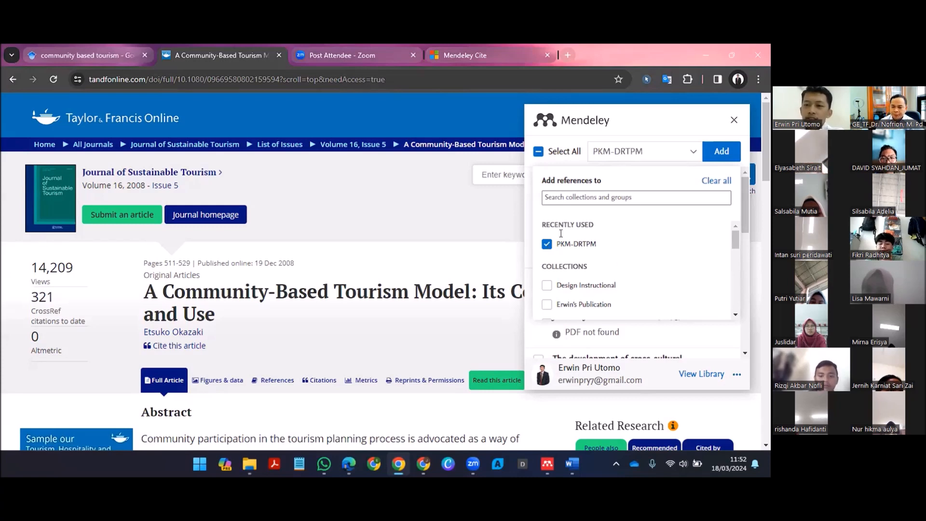
click(710, 156)
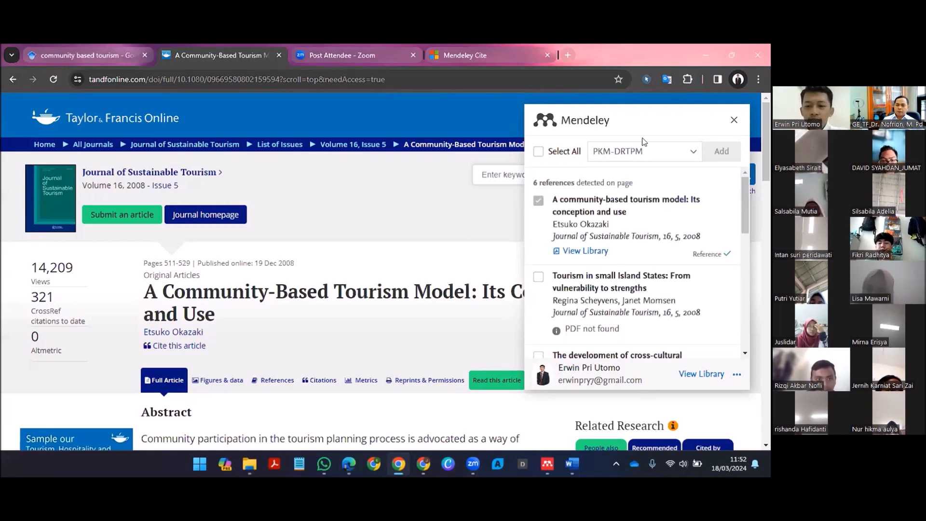
Step: Switch to Mendeley Reference Manager, search All References for the community-based tourism article's author, and clear the search
mouse_move(551, 472)
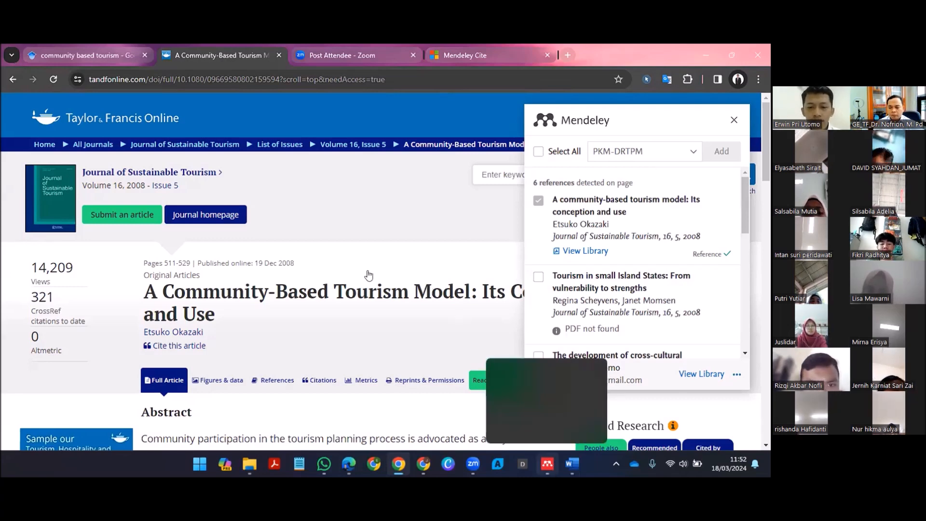
key(alt+Tab)
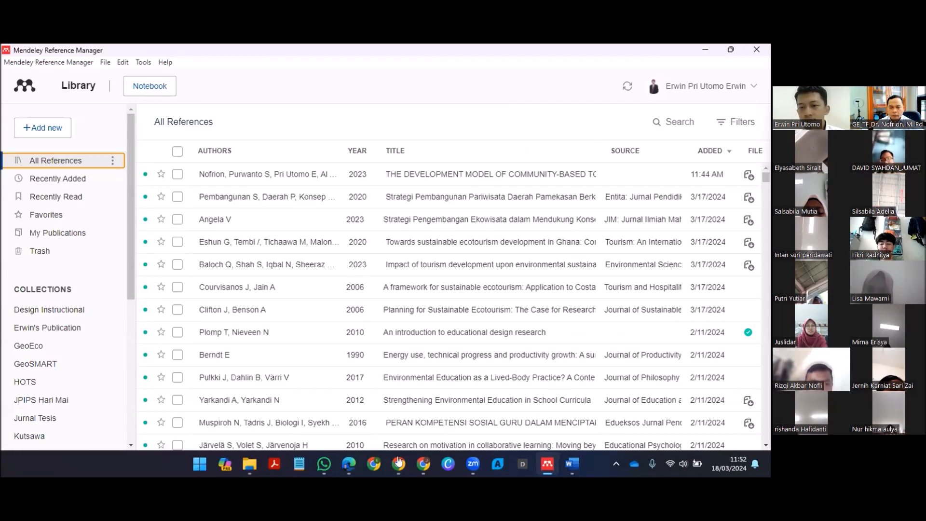
key(alt+Tab)
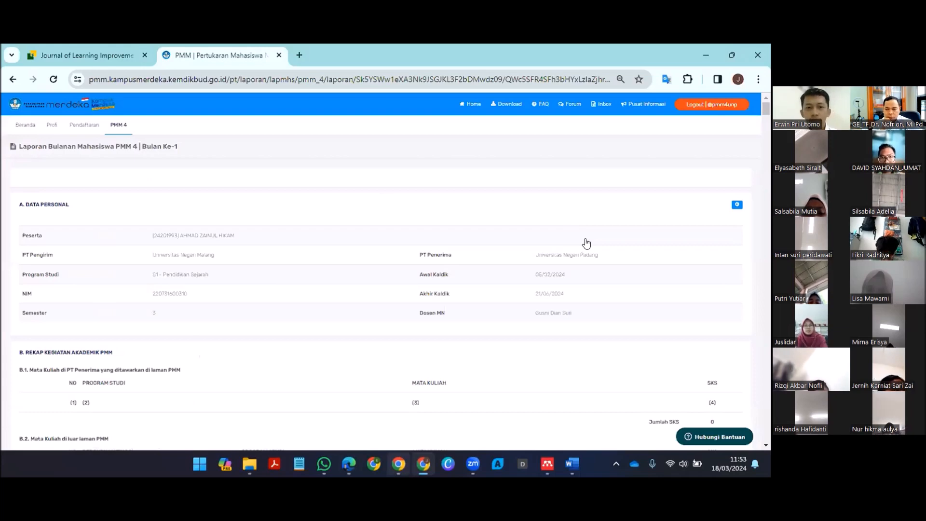
key(alt+Tab)
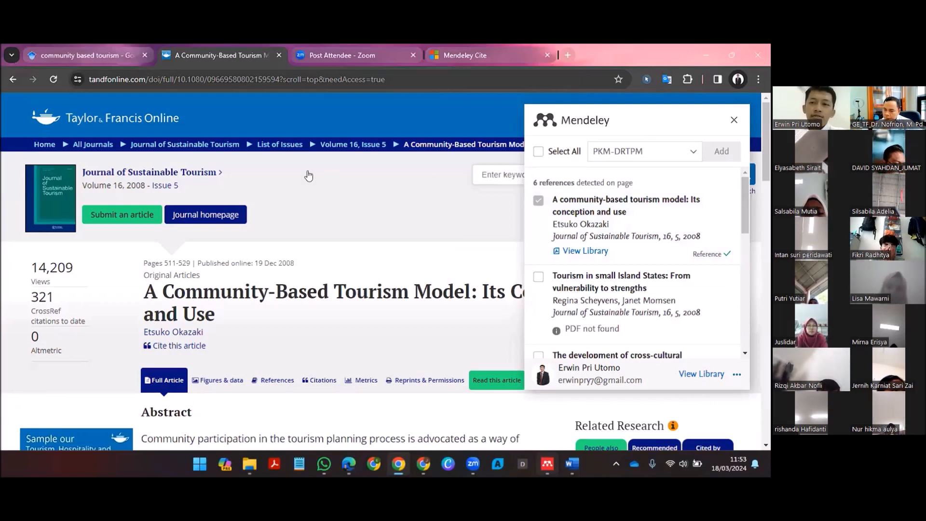
key(alt+Tab)
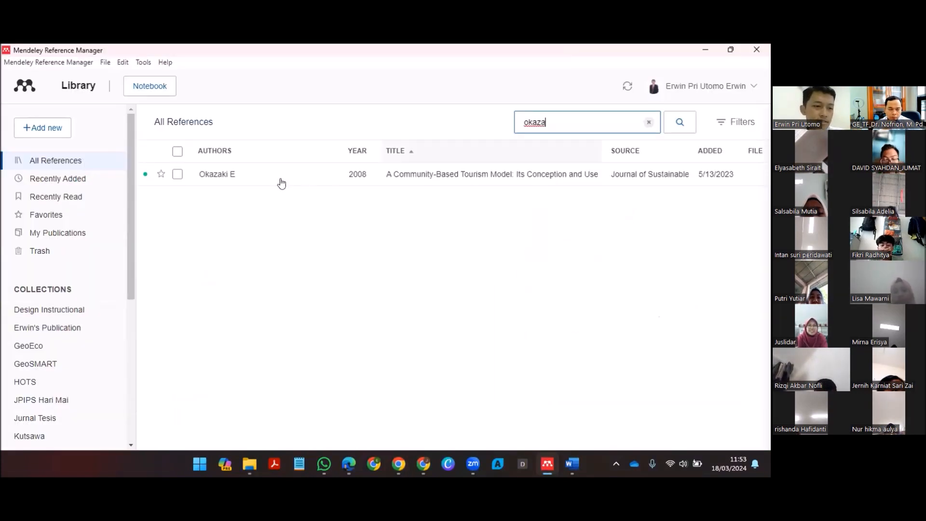
click(649, 122)
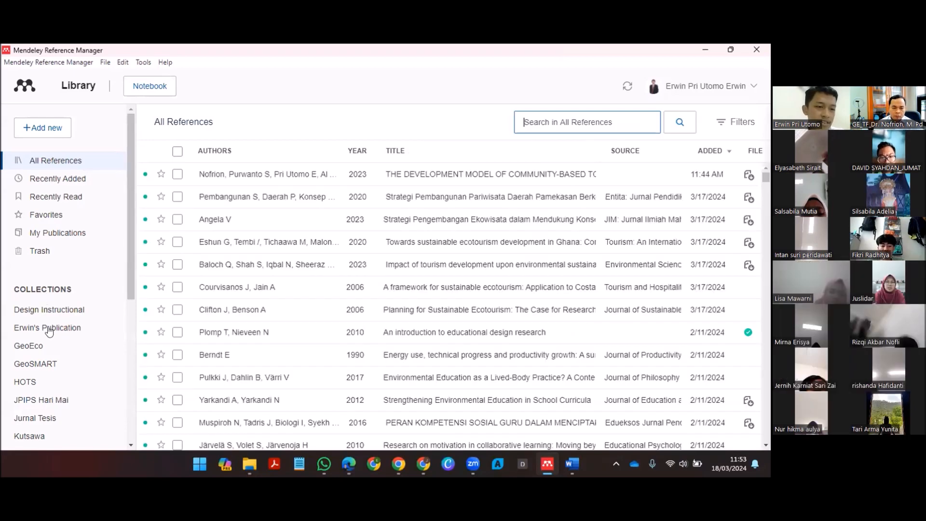
Step: Open the PKM-DRTPM collection and check which references it contains
scroll(39, 333, down, 1)
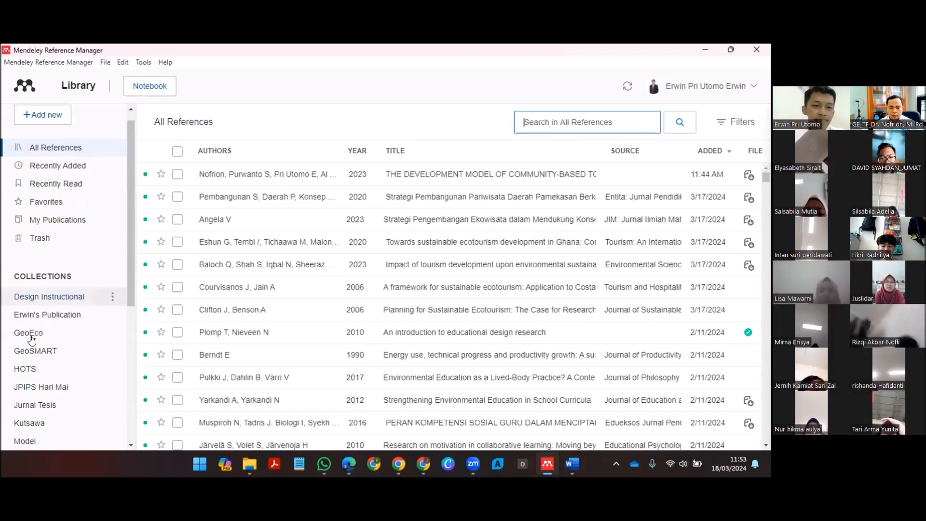
scroll(72, 333, down, 5)
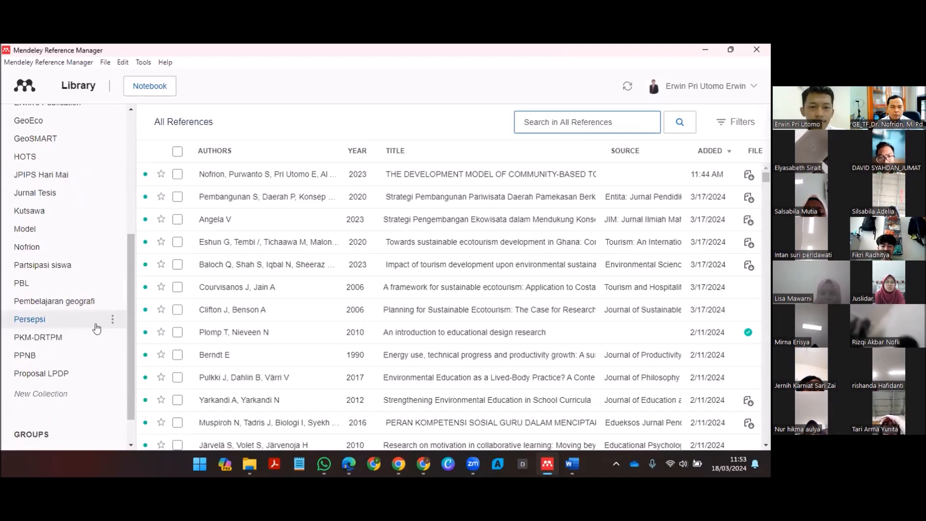
click(96, 337)
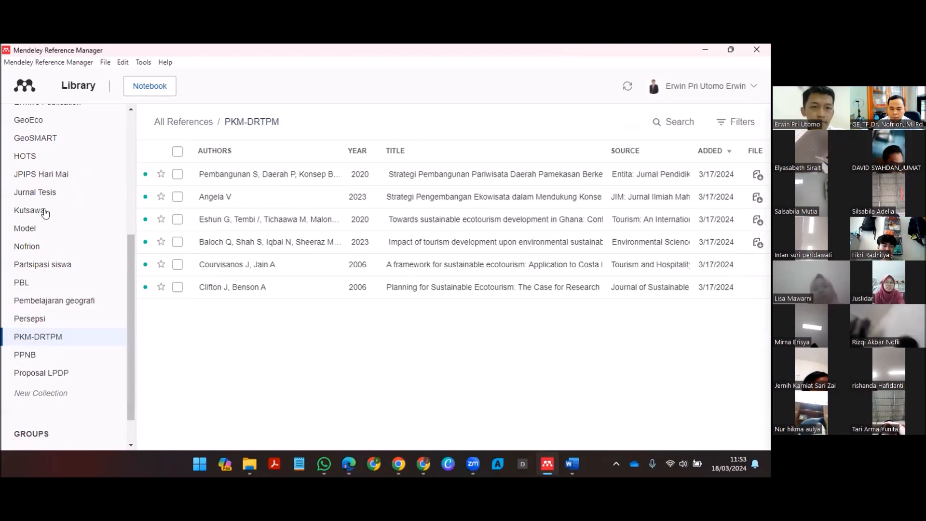
click(49, 319)
click(50, 337)
scroll(70, 146, up, 5)
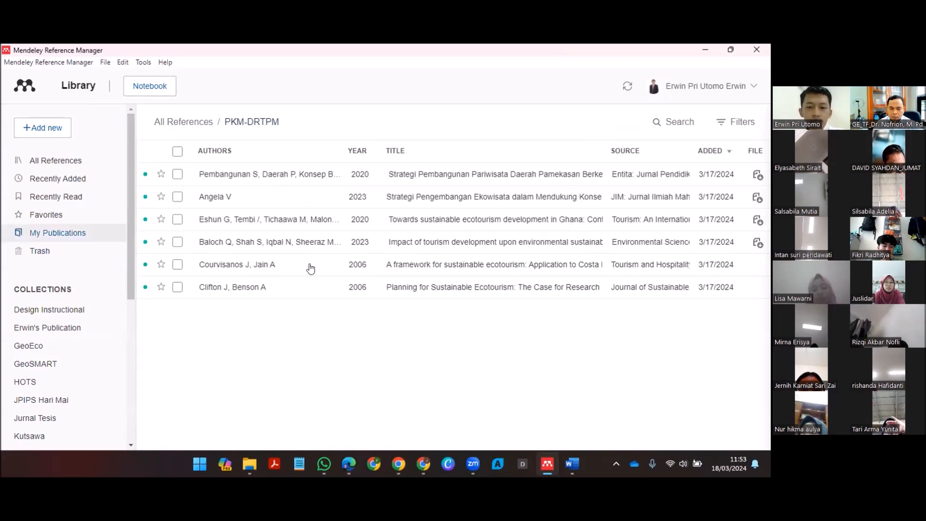
Step: Search All References by author surname for "A Community-Based Tourism Model: Its Conception and Use" and select that reference
click(183, 121)
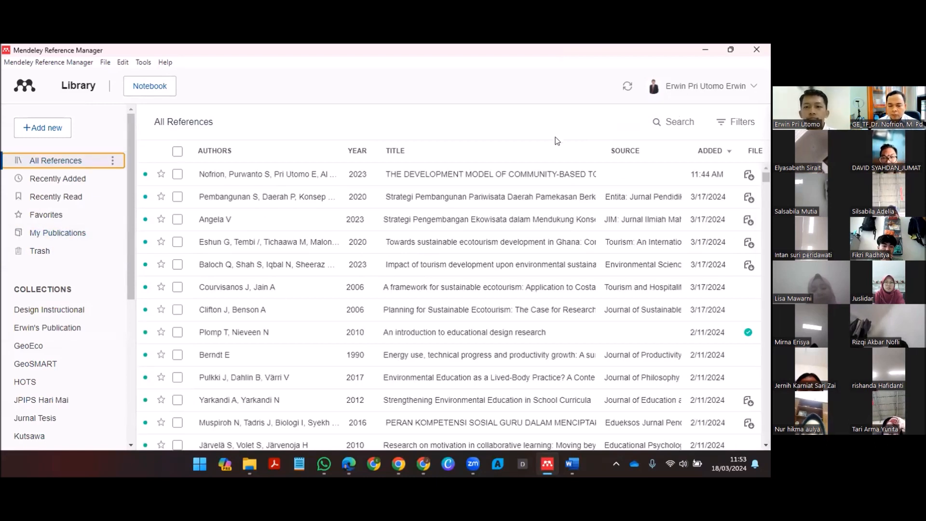
click(550, 124)
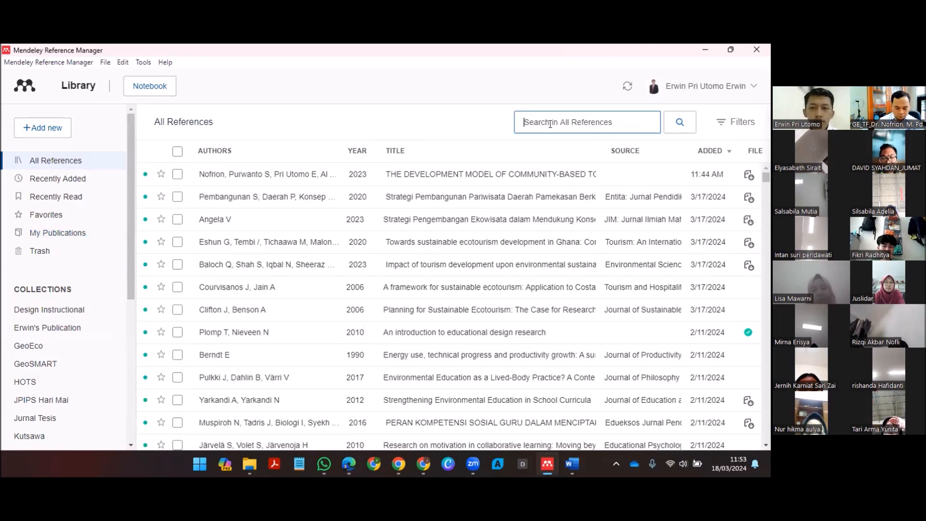
text(oka)
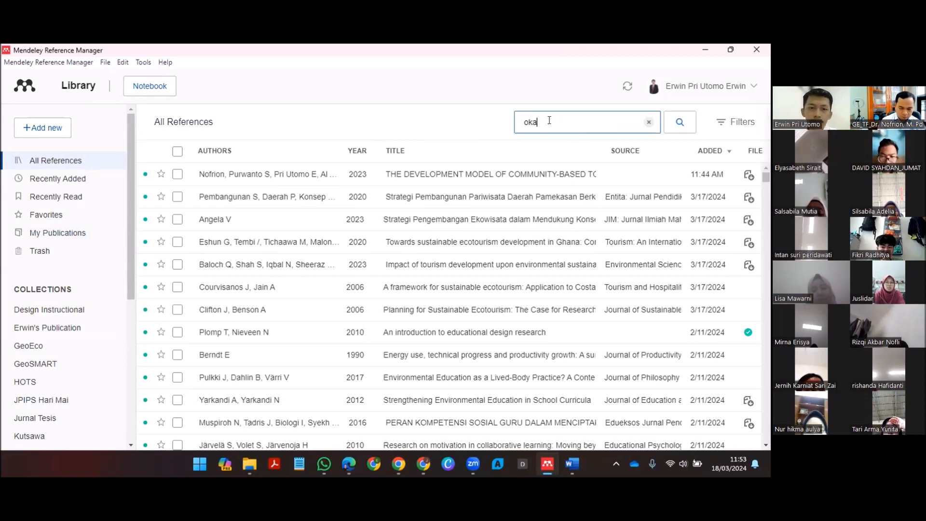
text(zaki)
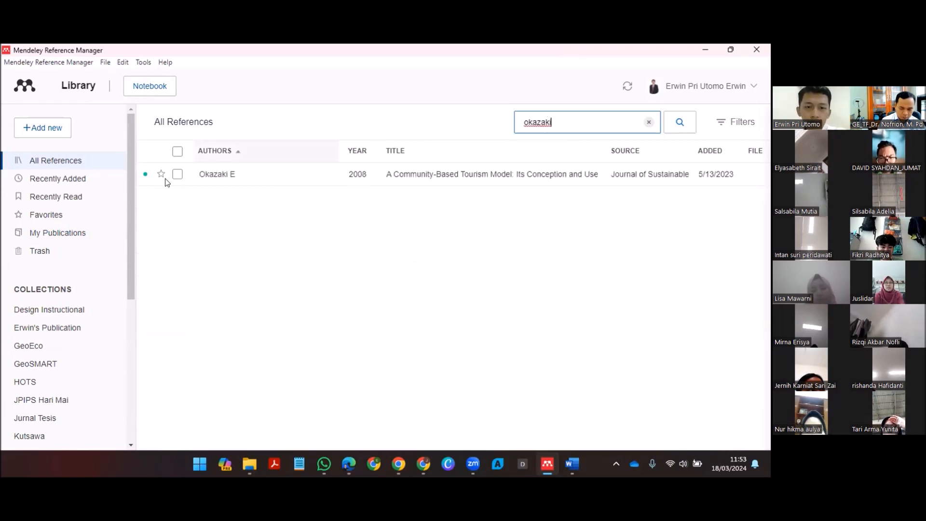
click(178, 175)
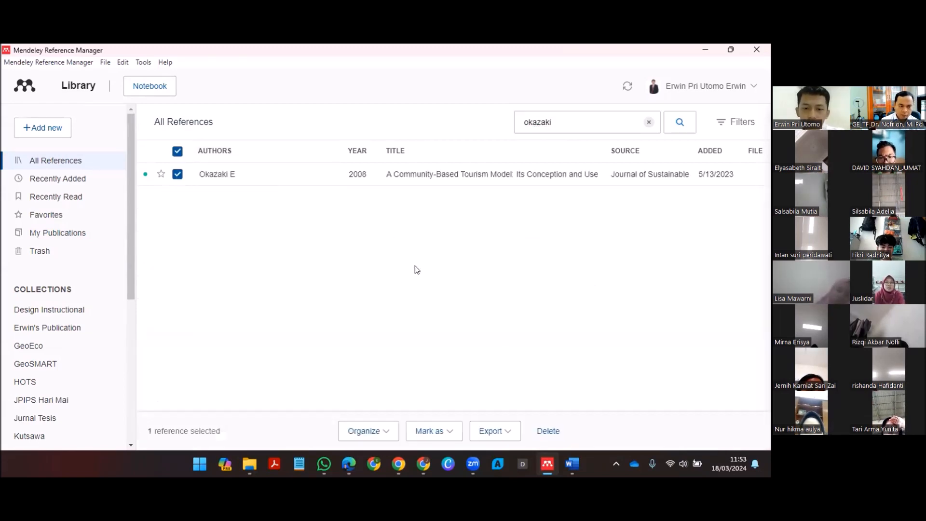
Step: Add the selected reference to the PKM-DRTPM collection and clear the library search
click(367, 431)
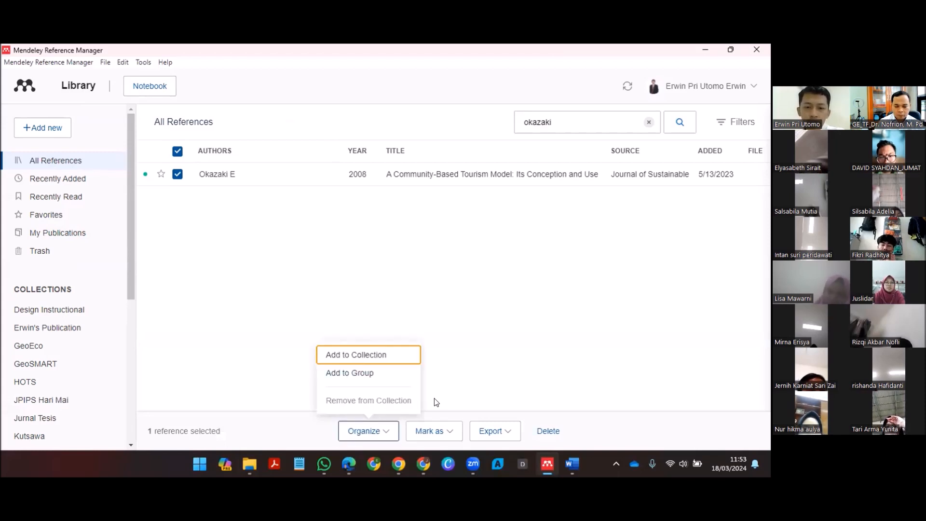
key(Return)
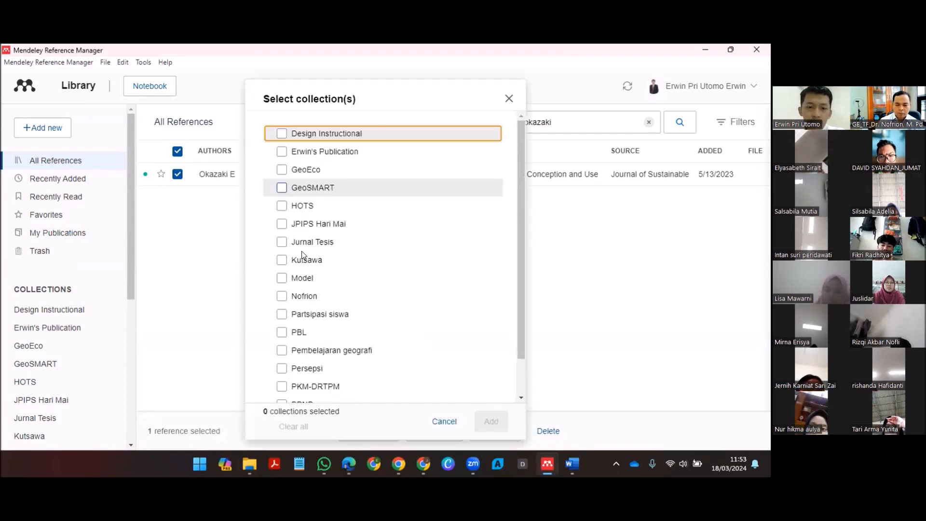
scroll(333, 275, down, 1)
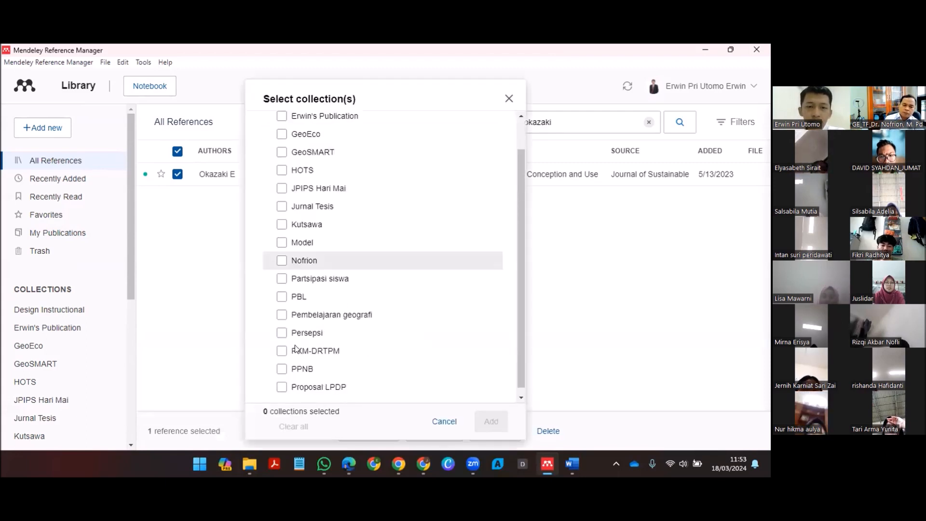
scroll(296, 347, up, 1)
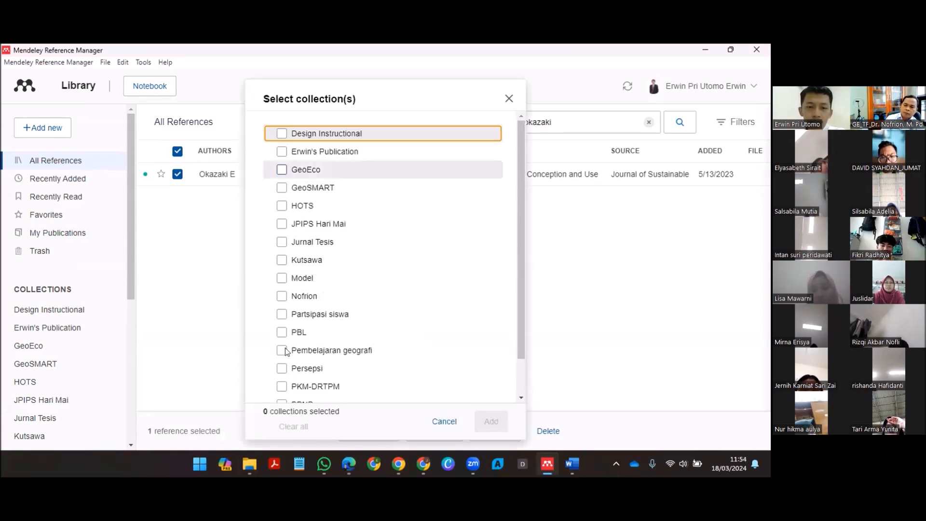
scroll(283, 346, down, 1)
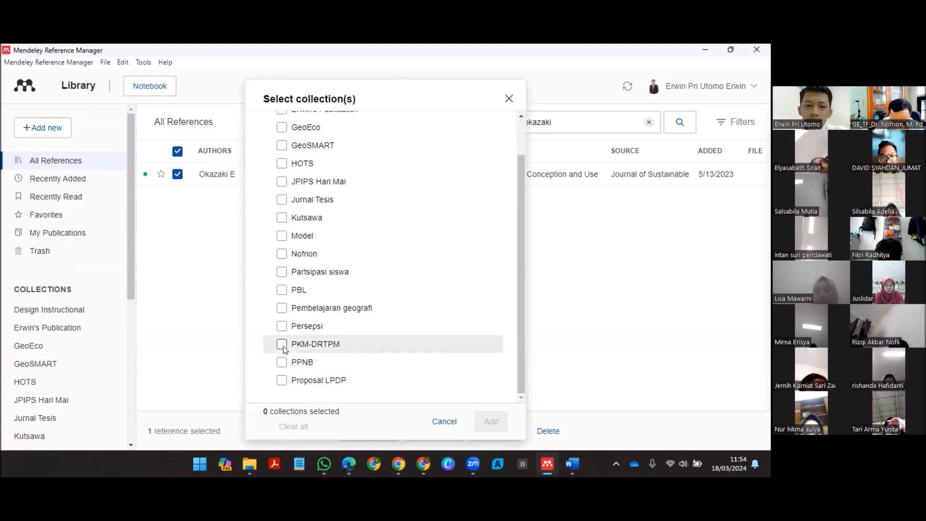
click(297, 346)
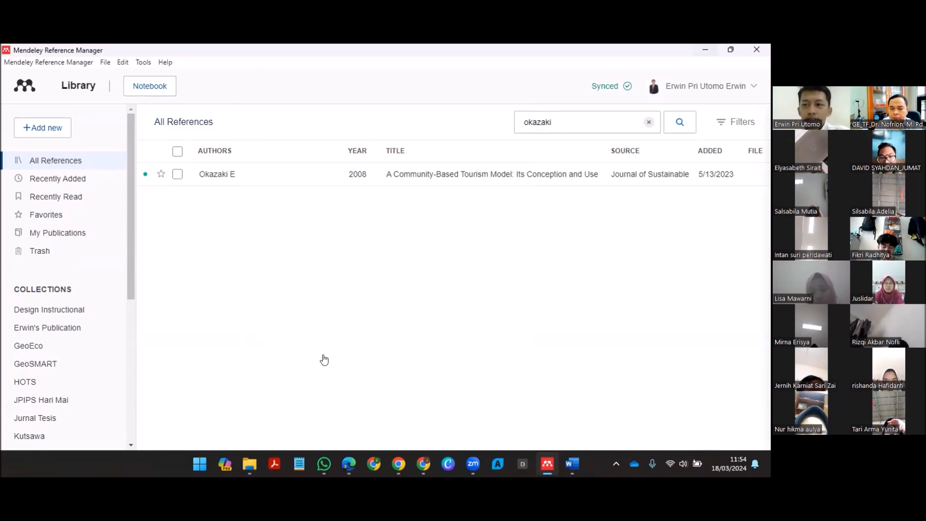
click(648, 122)
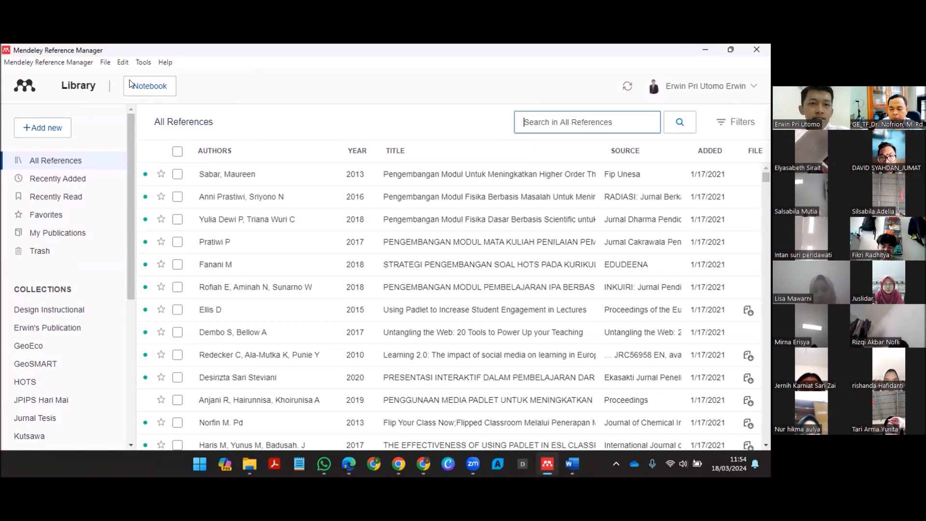
Step: Switch to Chrome, open the article "A critical look at community based tourism" from Google Scholar, and dismiss the PDF download dialog
key(alt+Tab)
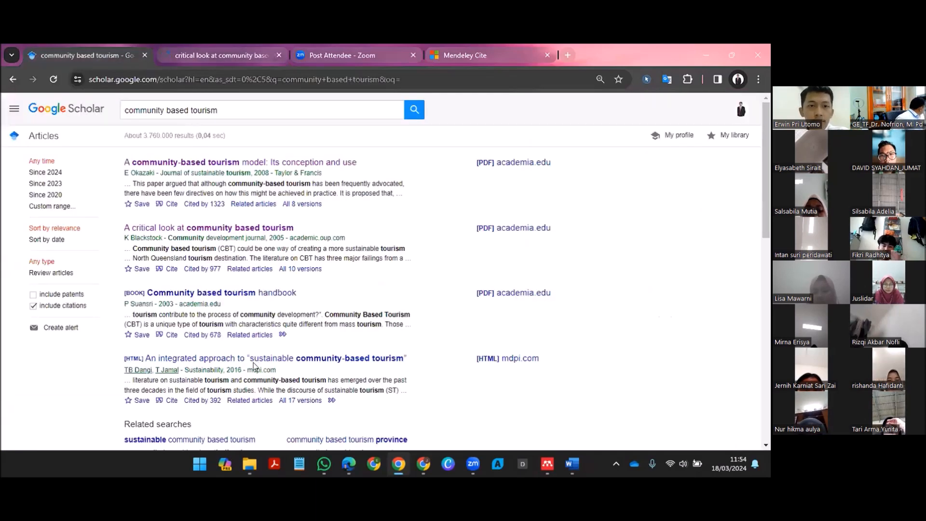
scroll(364, 162, down, 7)
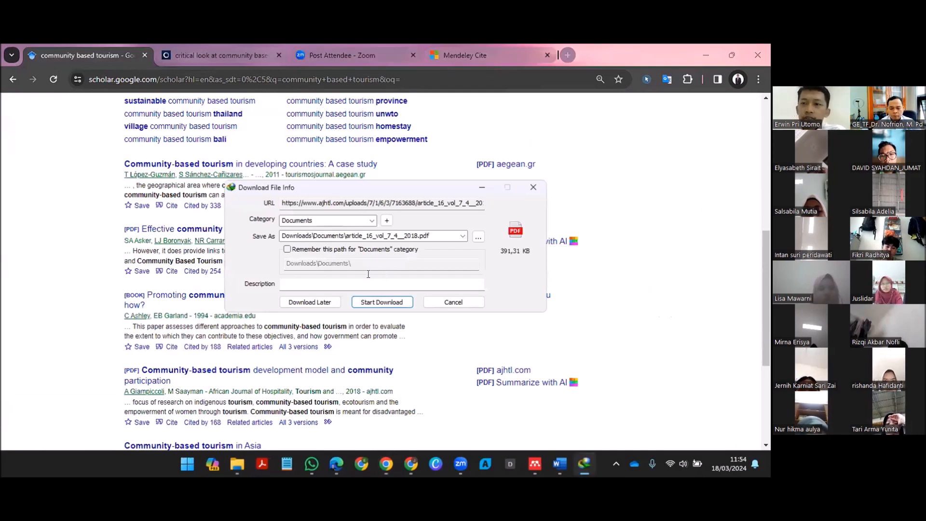
click(221, 55)
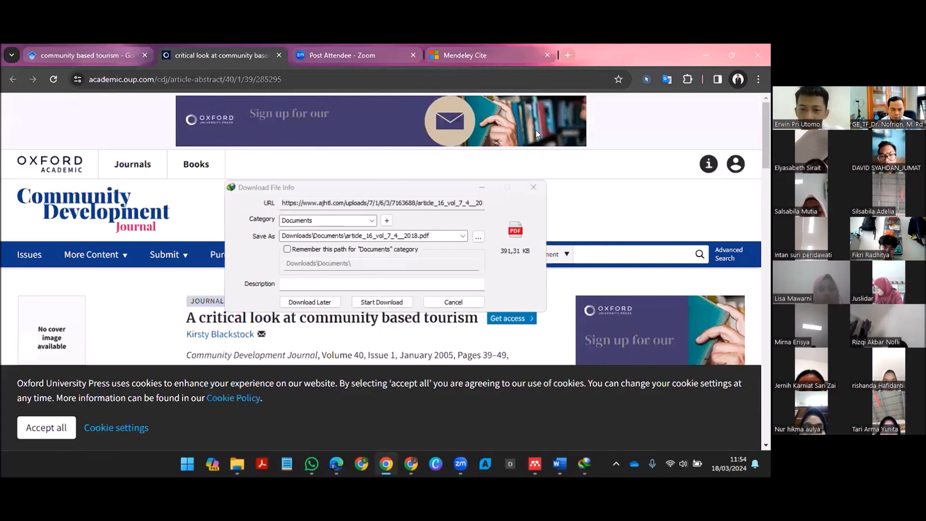
click(533, 187)
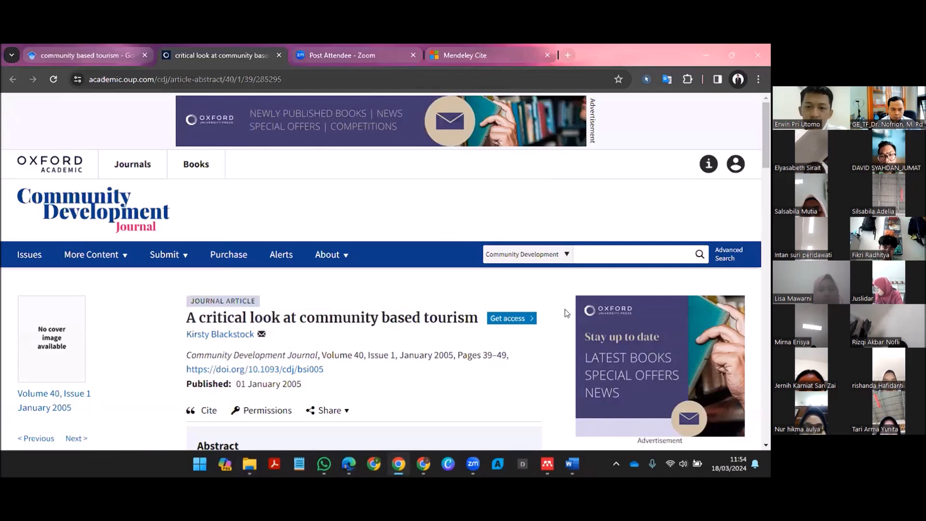
Step: In Mendeley Web Importer on the article page, deselect PKM-DRTPM as destination, review the available collections and groups, and close the importer
click(577, 342)
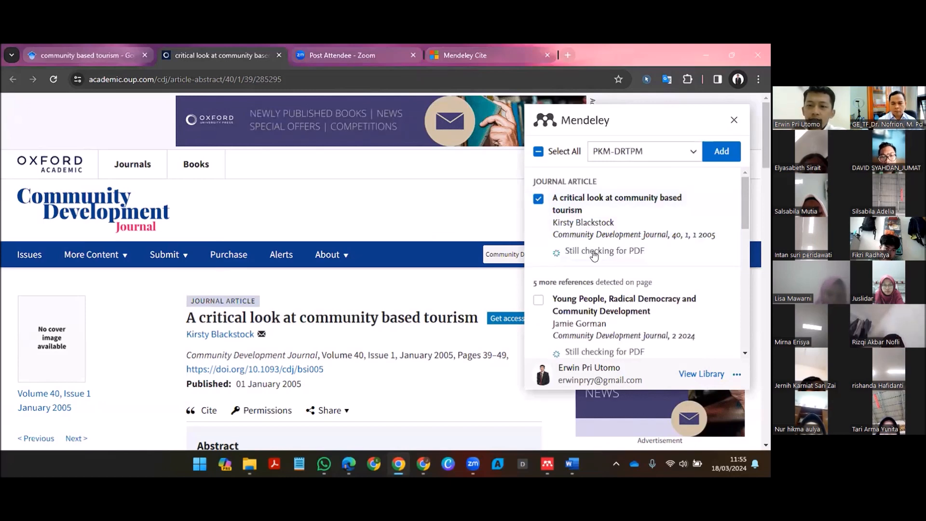
click(645, 152)
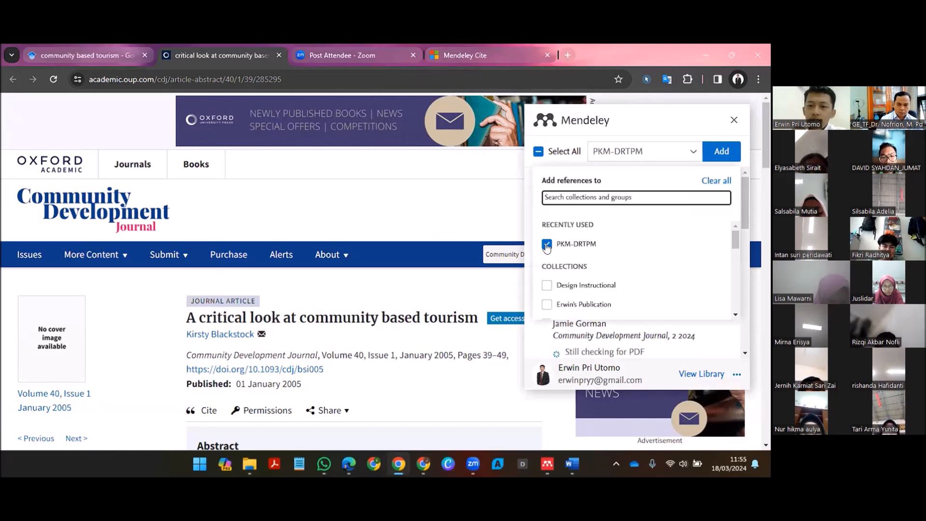
click(561, 245)
scroll(578, 279, down, 4)
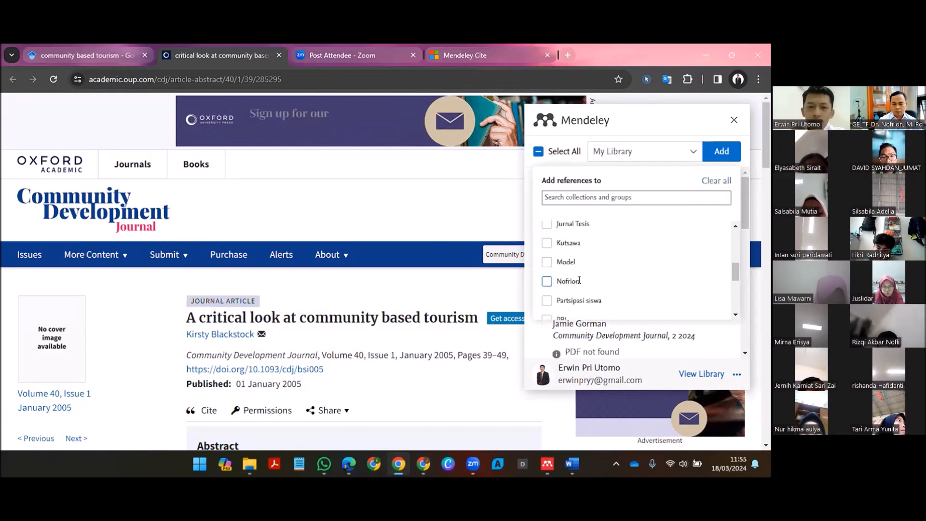
scroll(579, 280, down, 3)
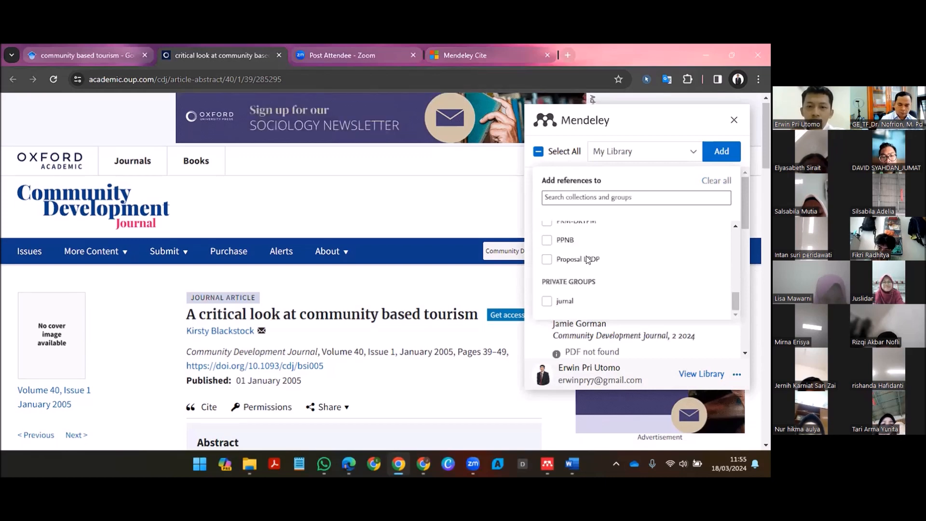
scroll(558, 263, down, 2)
scroll(557, 263, up, 1)
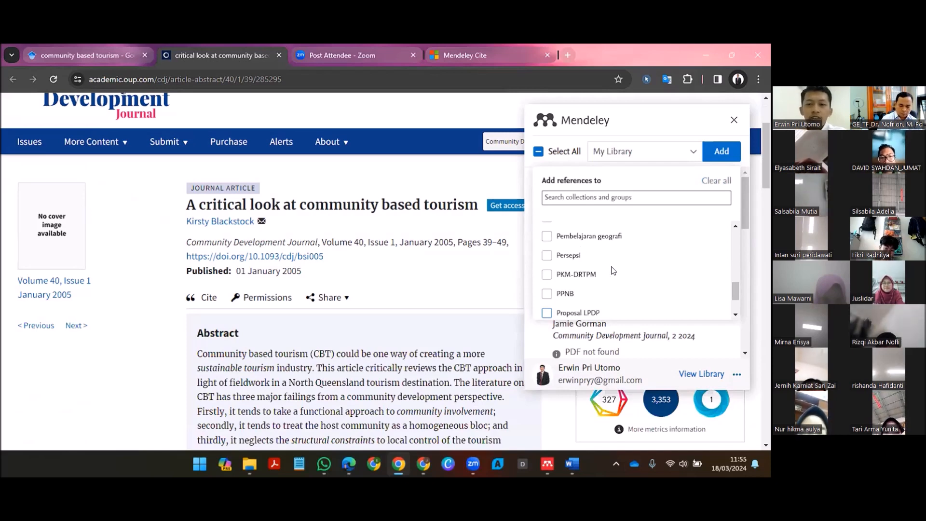
scroll(606, 270, up, 4)
scroll(591, 272, down, 2)
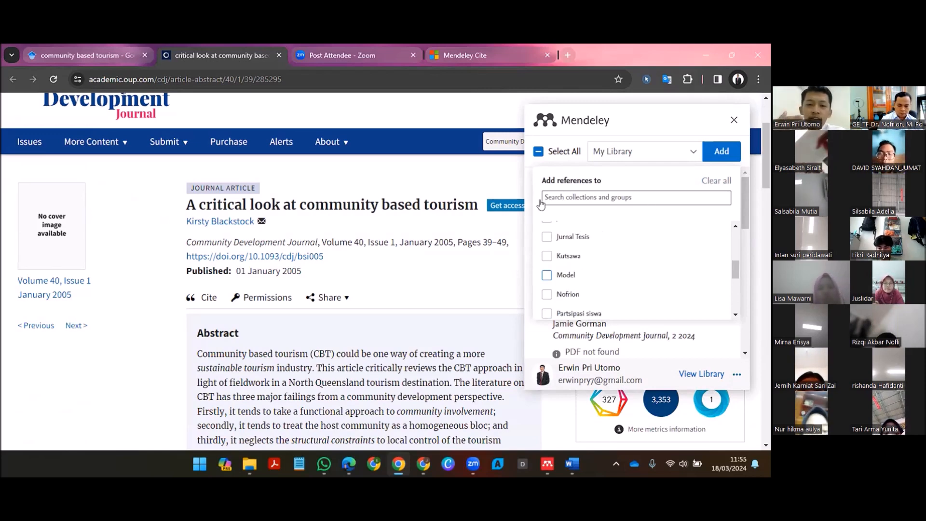
scroll(541, 193, up, 3)
key(Escape)
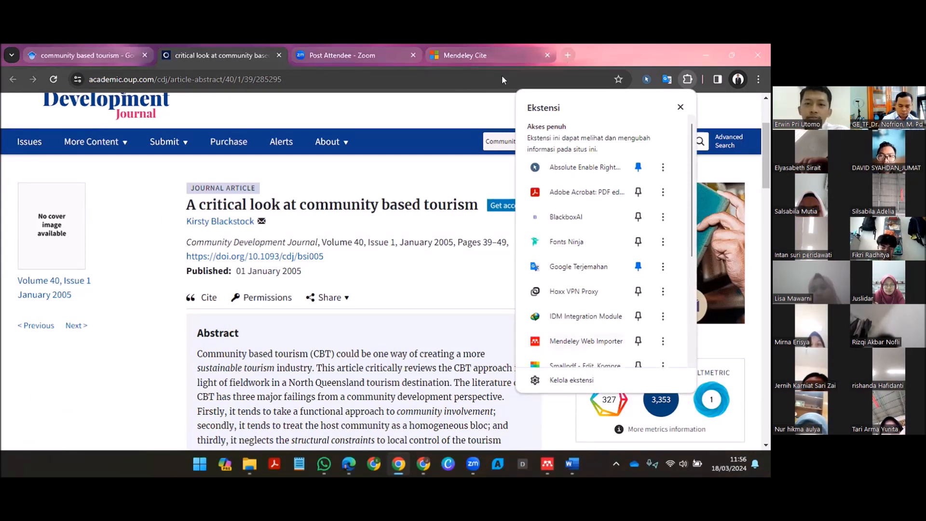
Step: Open Chrome's settings in a new tab and go from there to the extensions management page
key(ctrl+t)
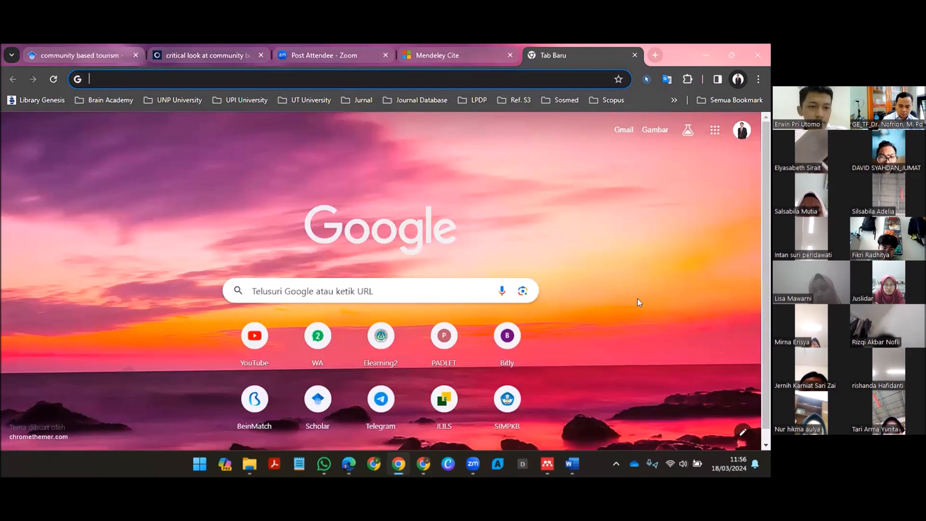
key(alt+f)
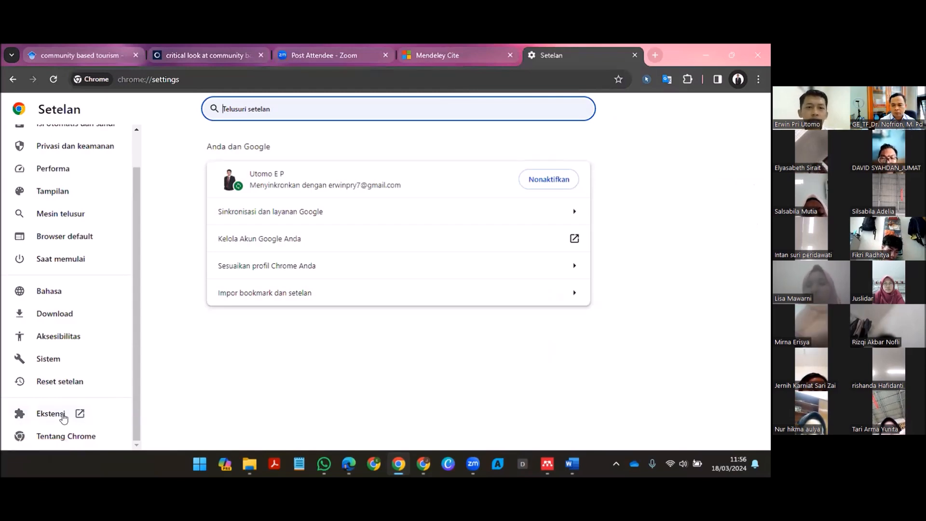
click(62, 418)
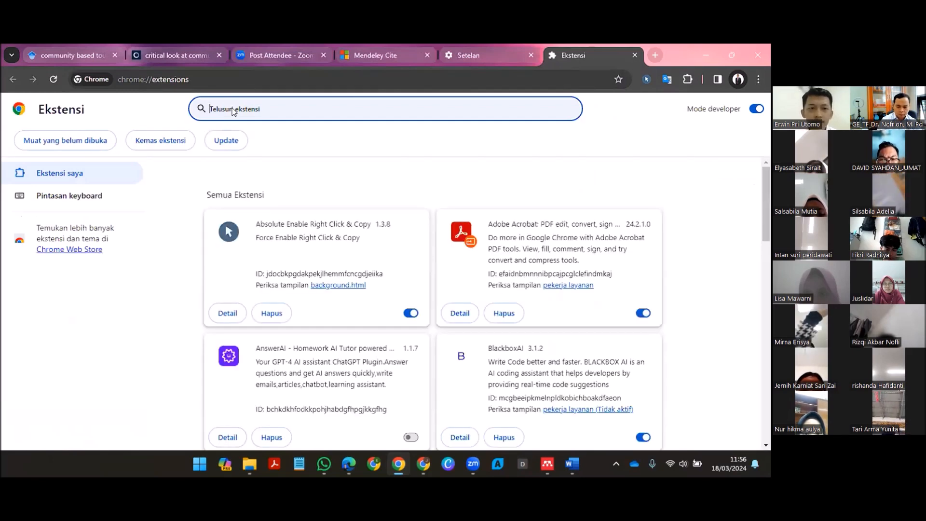
Step: Search the installed extensions for "mendeley web importer"
text(ma)
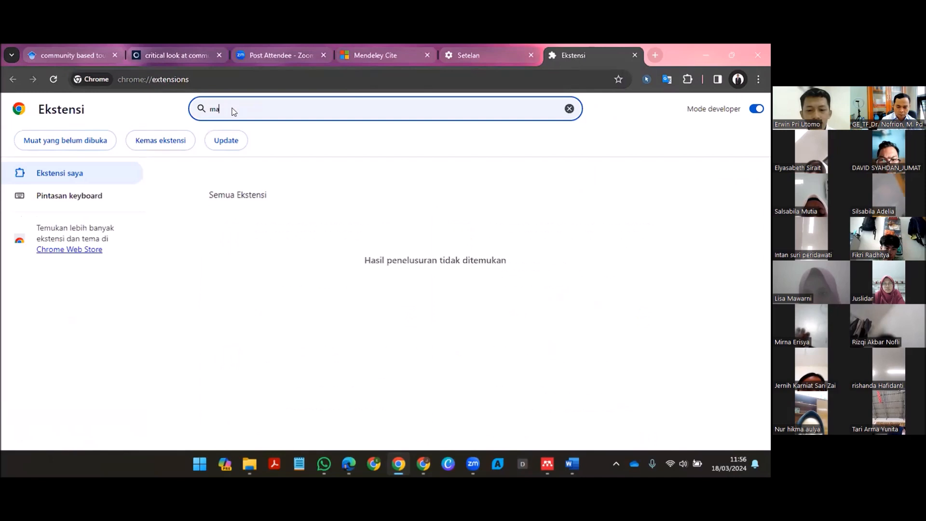
key(BackSpace)
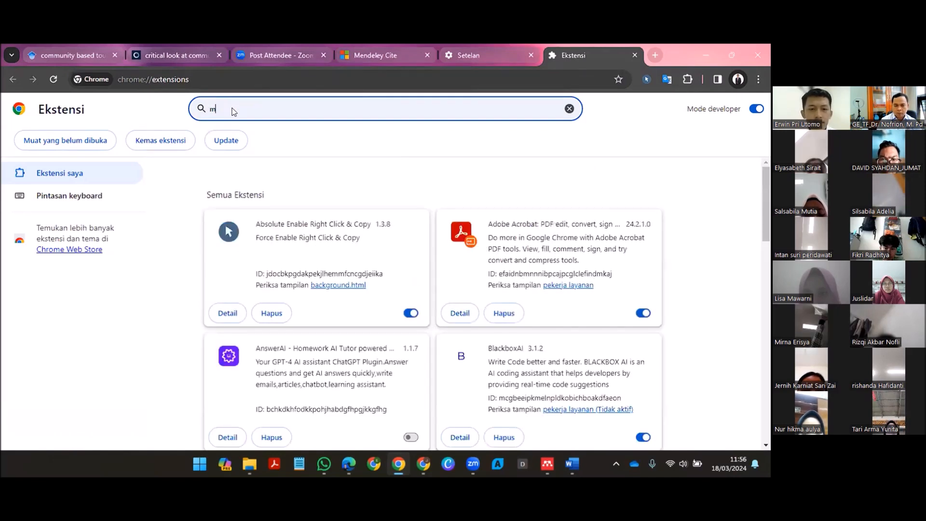
text(endele)
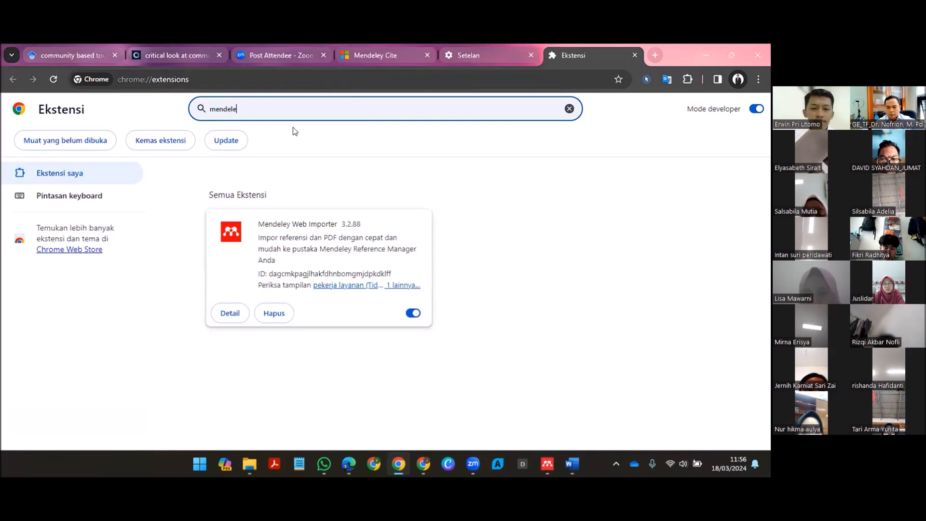
text(y )
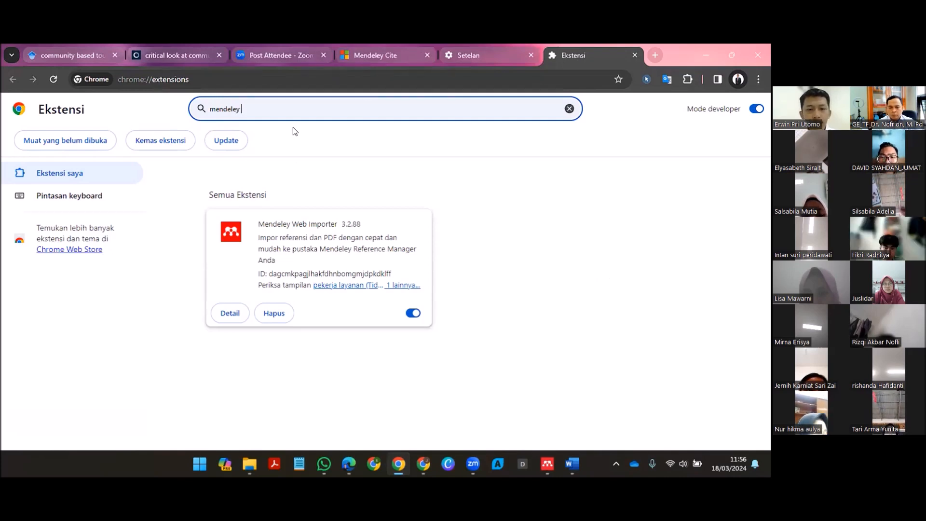
text(web impor)
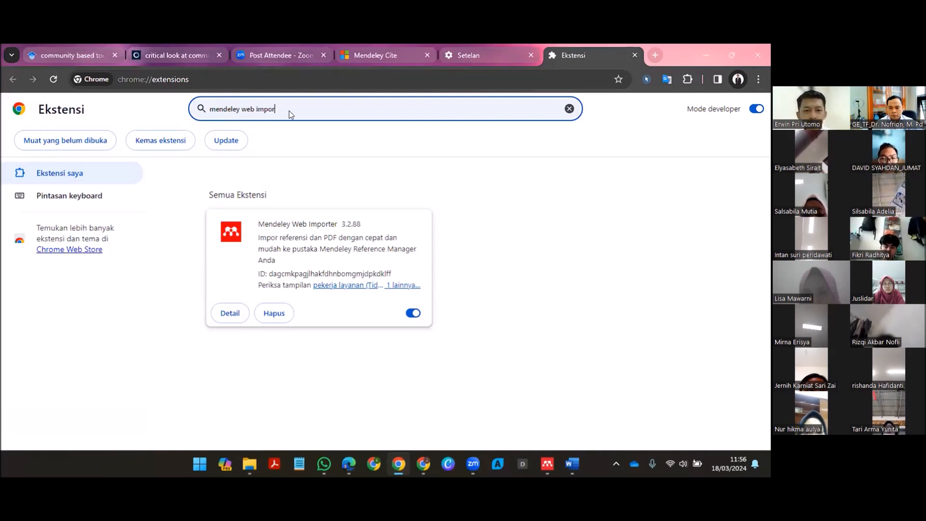
text(ter)
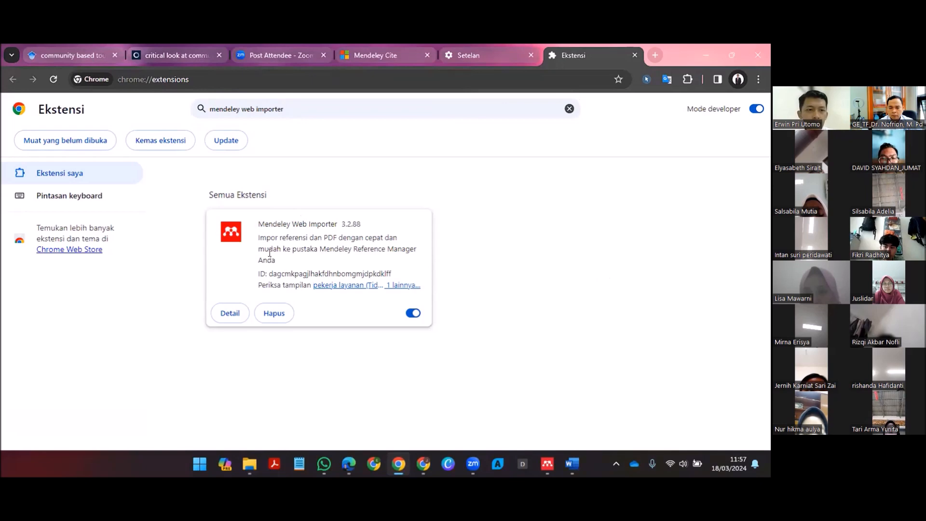
click(326, 113)
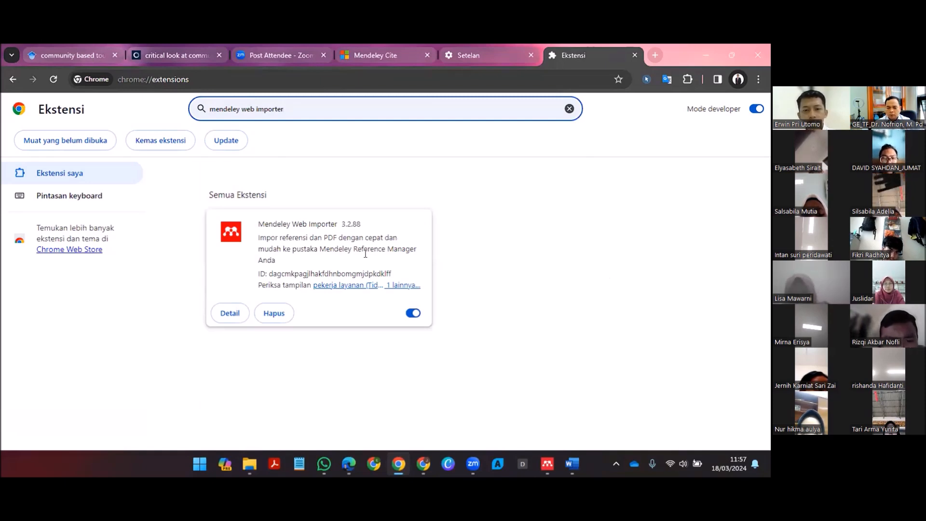
click(314, 258)
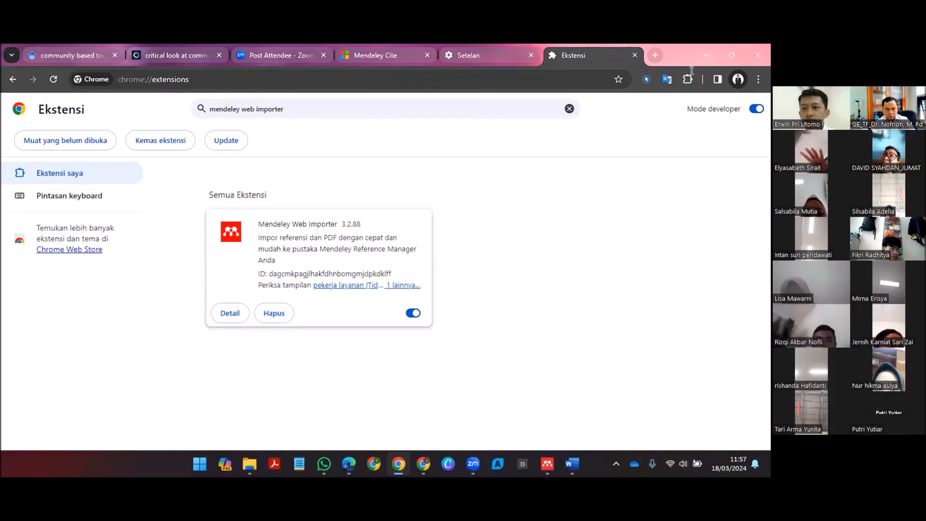
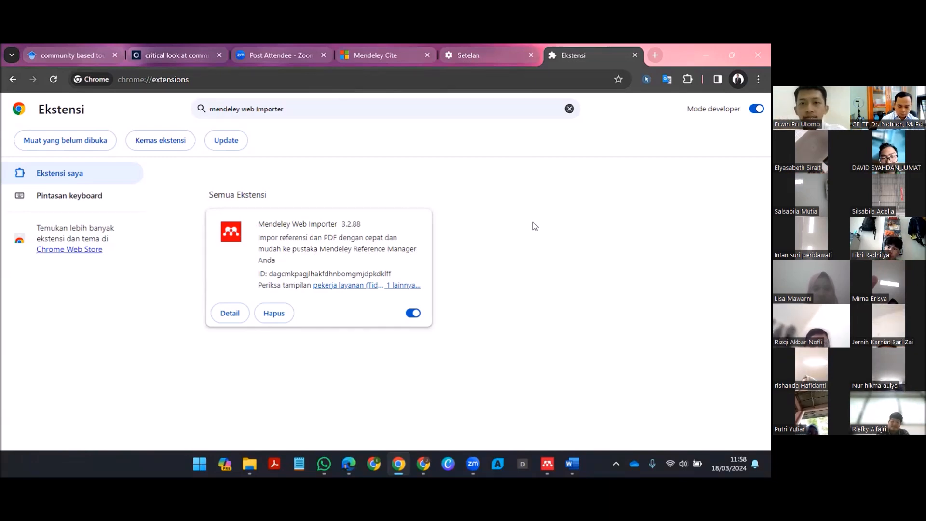
Step: Load the Mendeley website in the tab that holds Chrome's settings, using "mendeley" as the query
click(484, 54)
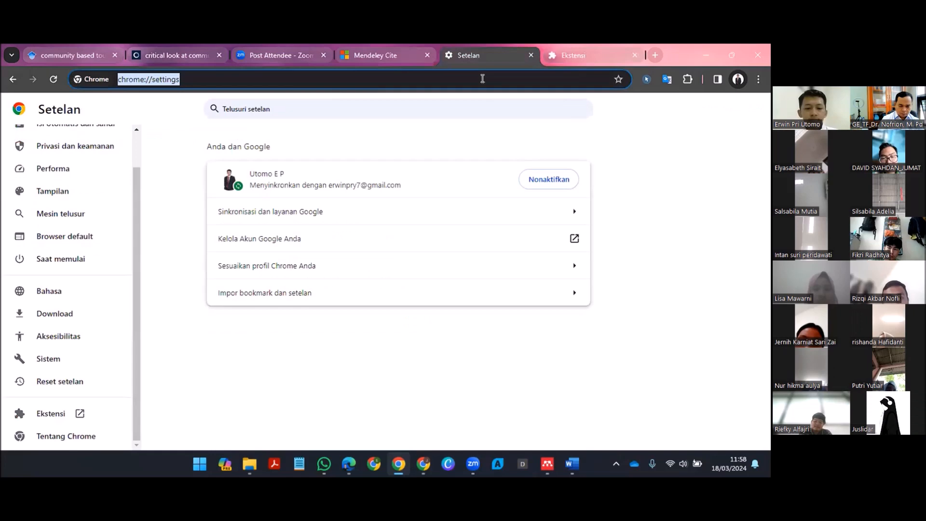
text(me)
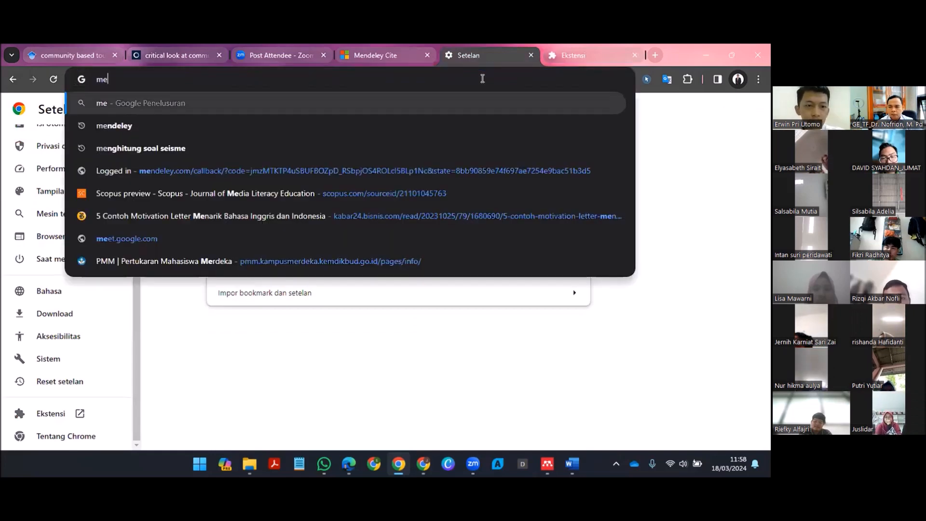
text(ndeley)
key(Return)
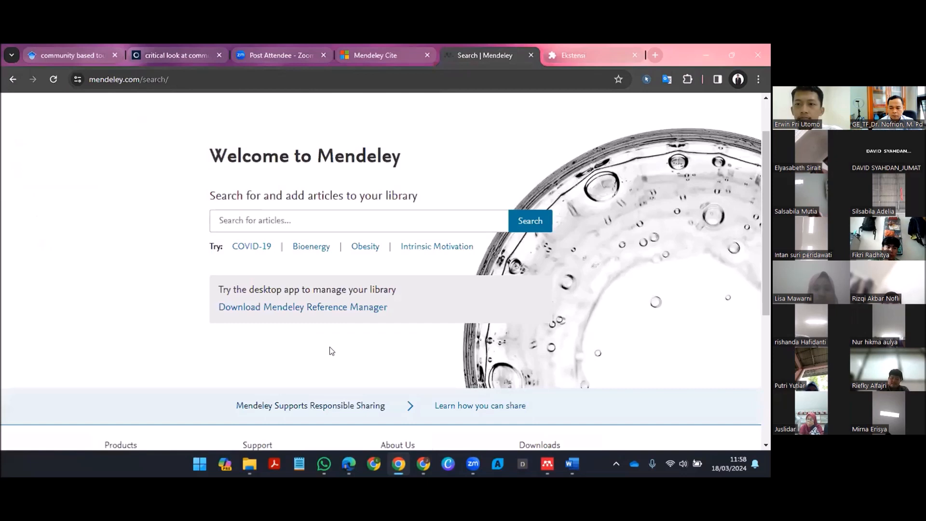
Step: Review the Mendeley home page down to its footer downloads and open the Mendeley Reference Manager download page
scroll(377, 198, down, 5)
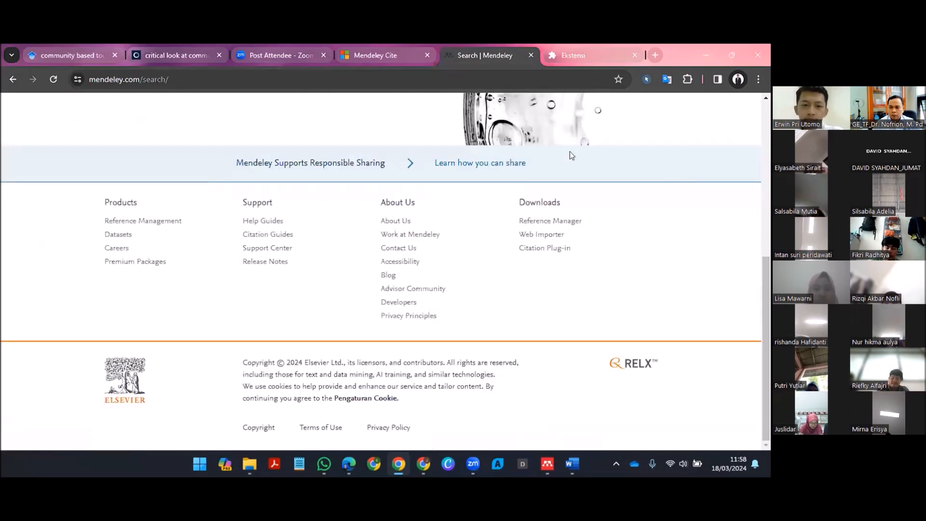
scroll(570, 152, up, 6)
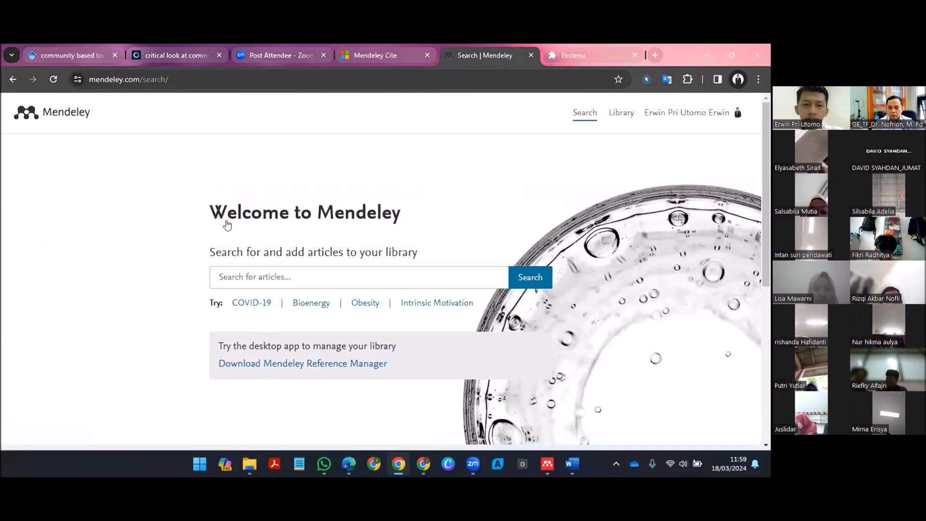
click(303, 364)
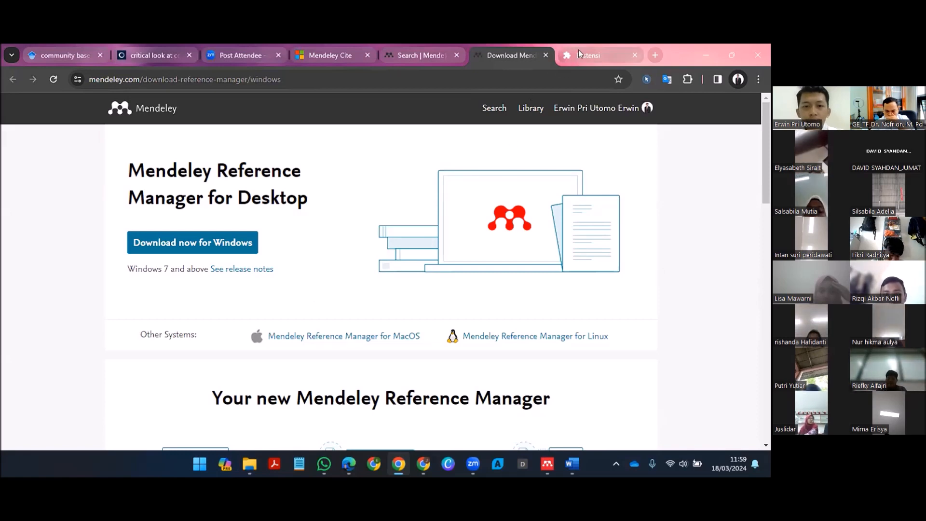
Step: Return to the extensions tab, start over from a new tab, and reopen extensions management through Chrome's settings
key(ctrl+Tab)
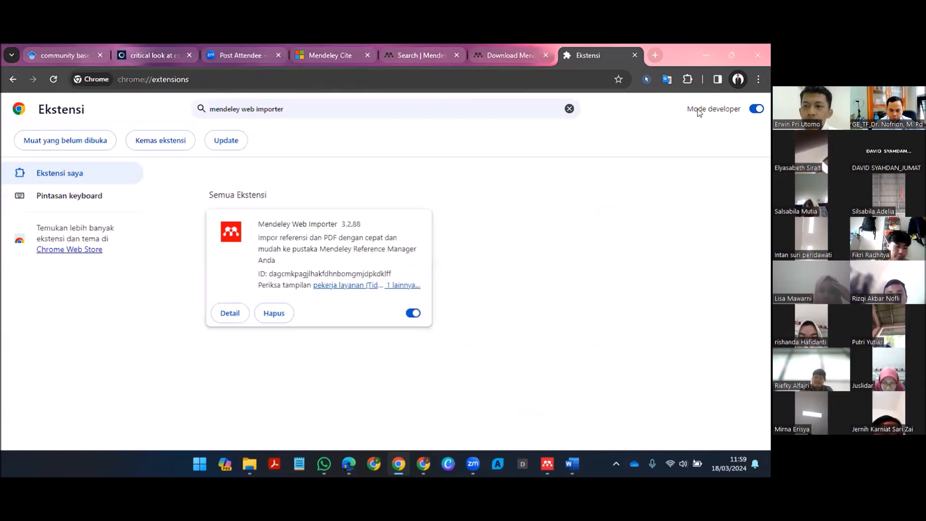
click(655, 55)
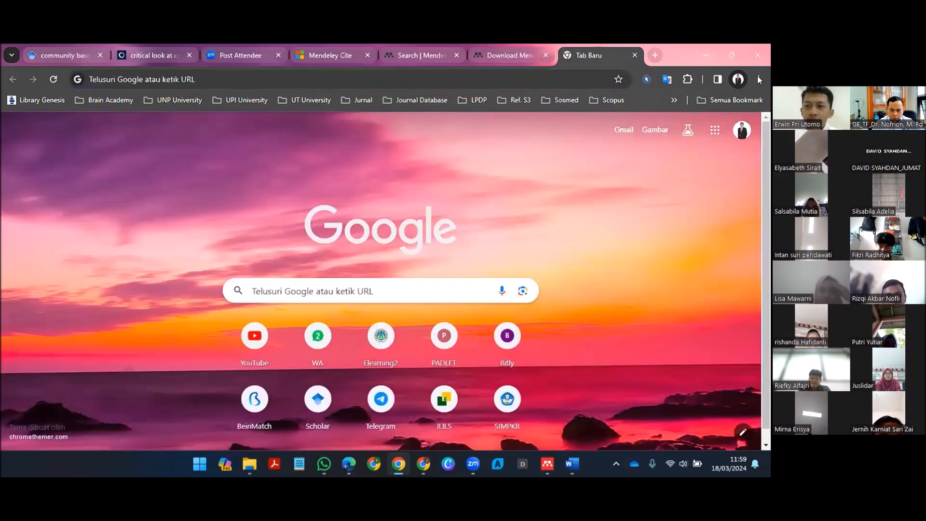
click(758, 79)
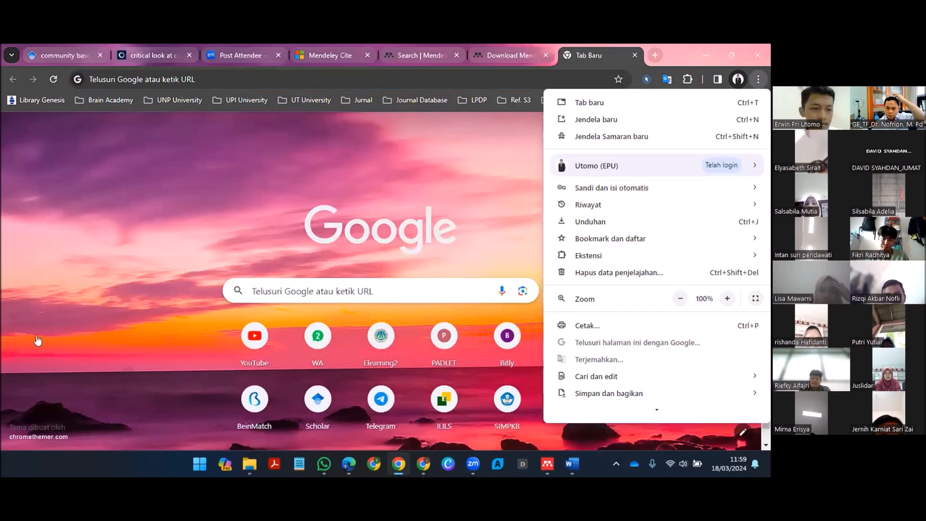
scroll(101, 393, down, 3)
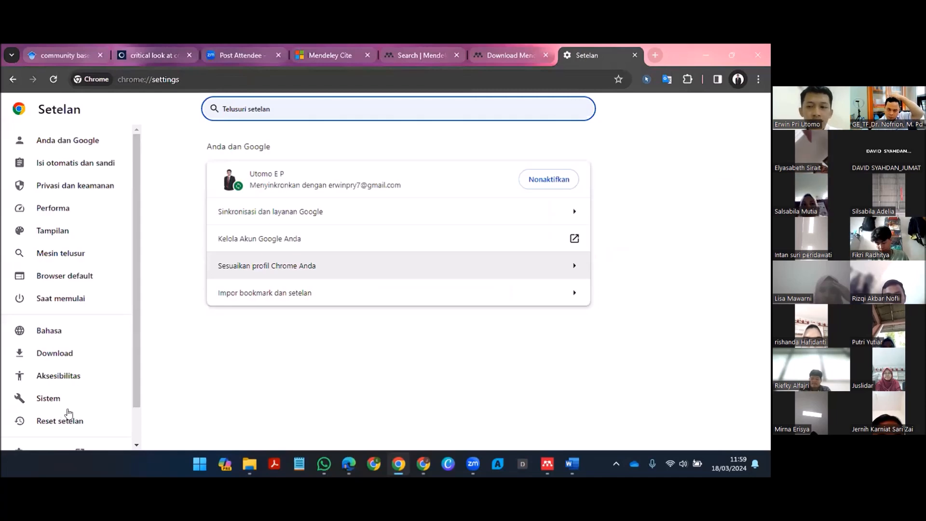
scroll(69, 414, down, 2)
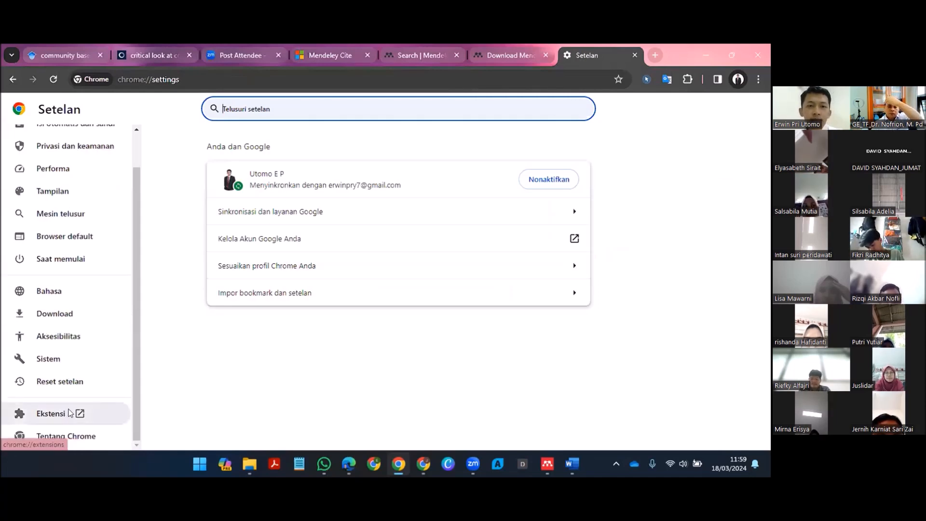
click(68, 414)
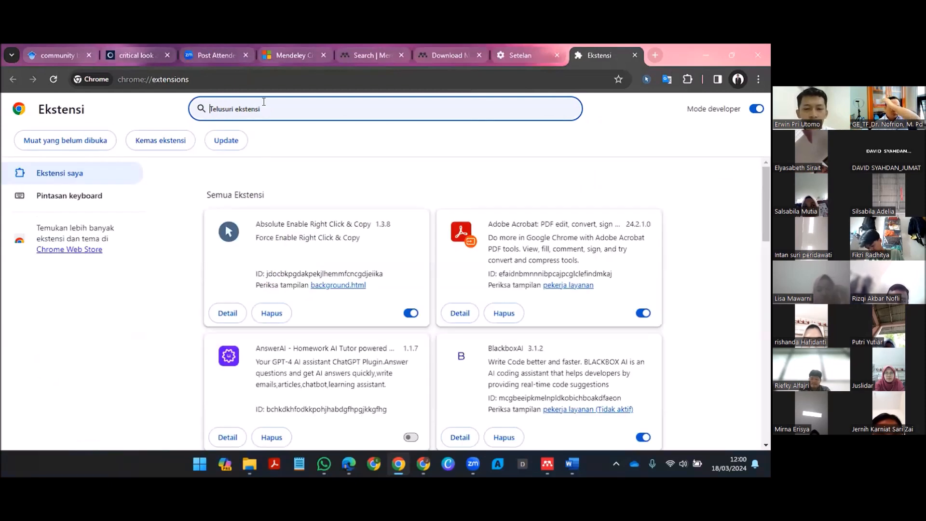
Step: Filter the installed extensions by "mendeley we"
text(mene)
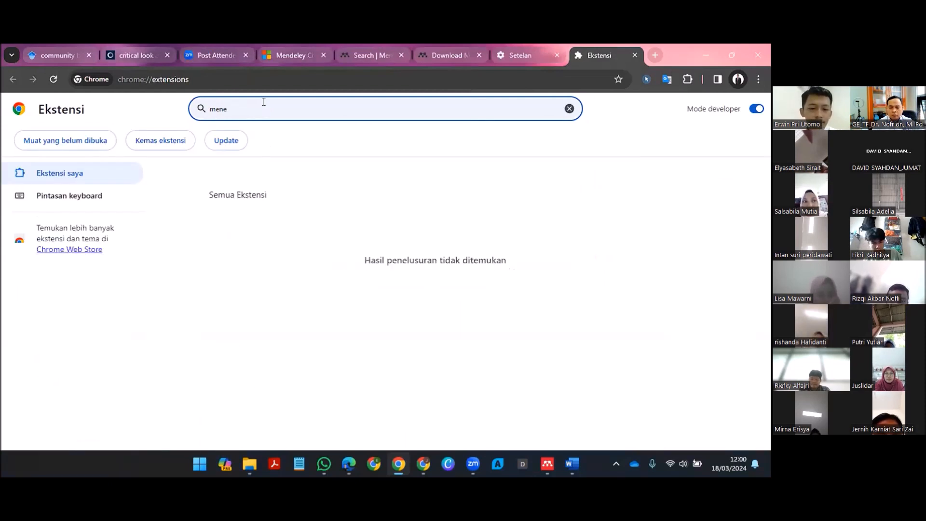
key(BackSpace)
text(deley)
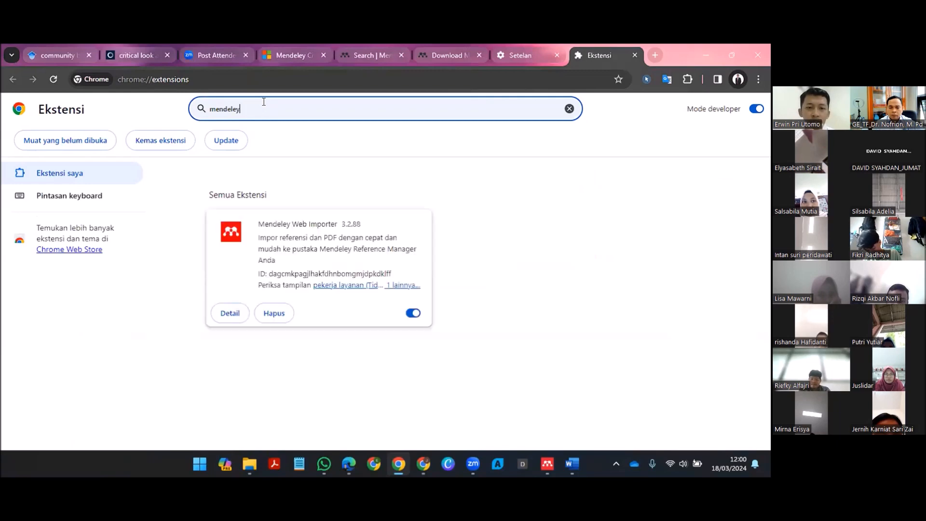
text( we)
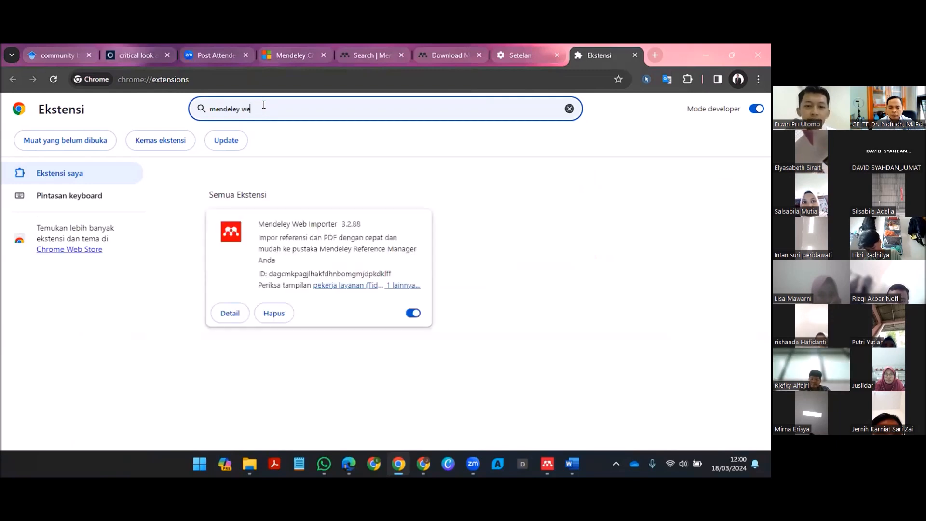
Step: Remove the Mendeley Web Importer extension from Chrome and close the uninstall feedback page
click(274, 266)
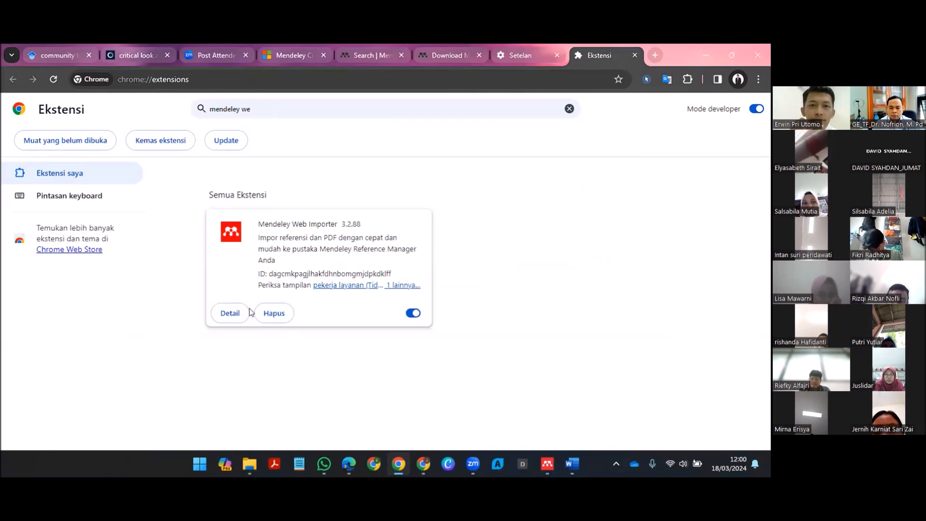
click(443, 195)
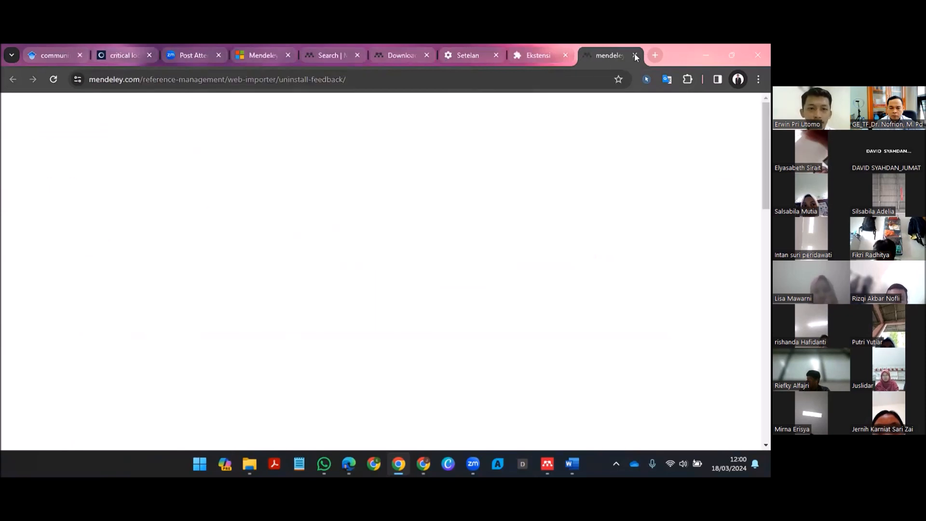
click(636, 56)
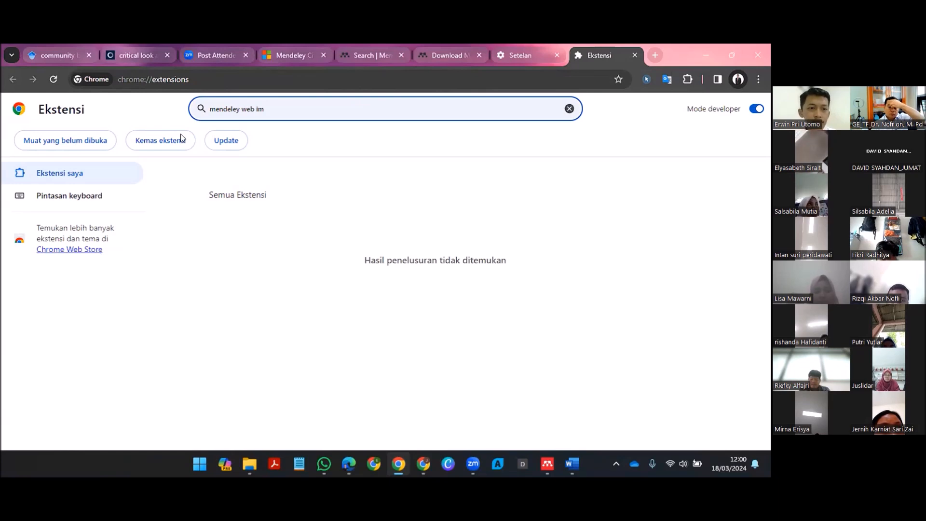
Step: Go to the Chrome Web Store from the extensions page and search it for "Mendeley Web Importer"
click(78, 251)
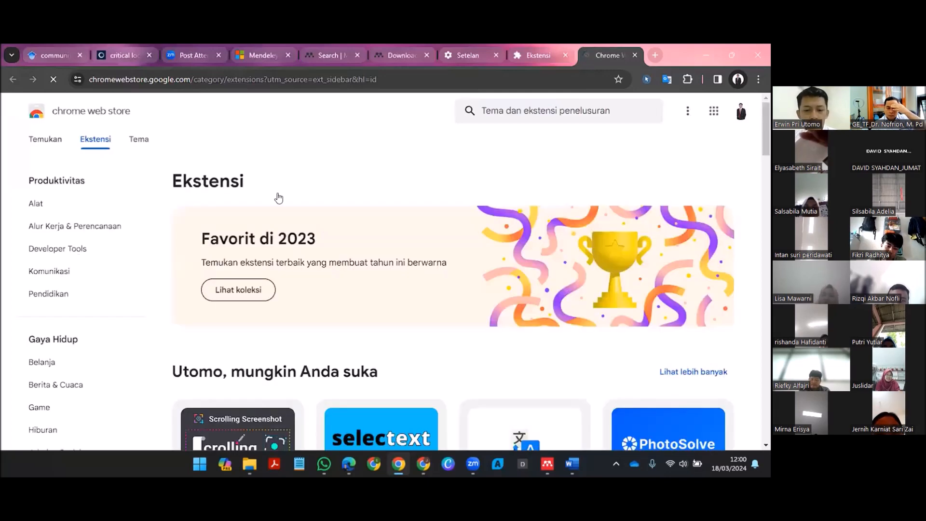
scroll(561, 140, down, 2)
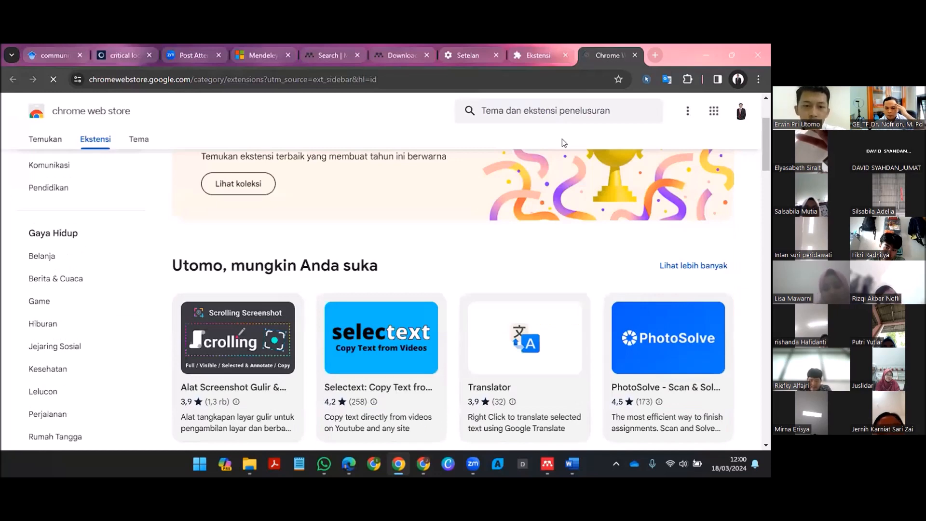
text(mend)
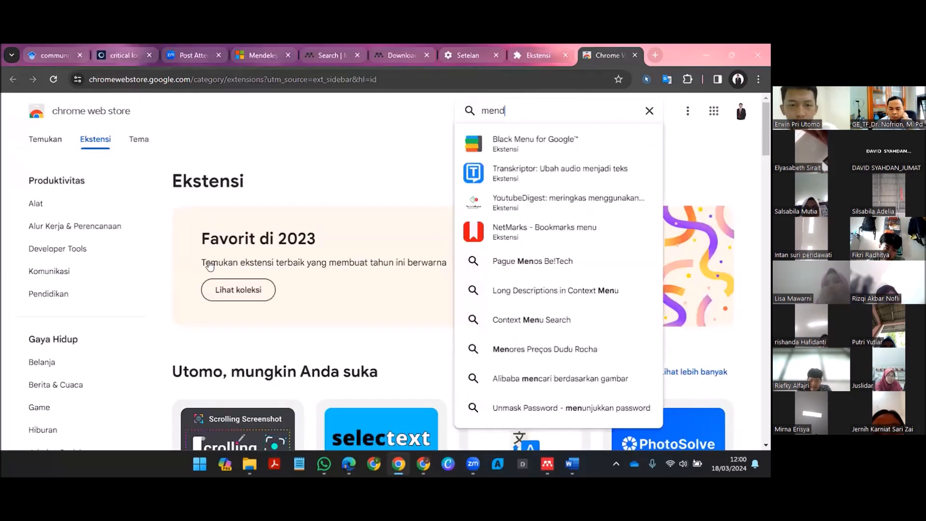
text(eley Web Importer)
key(Return)
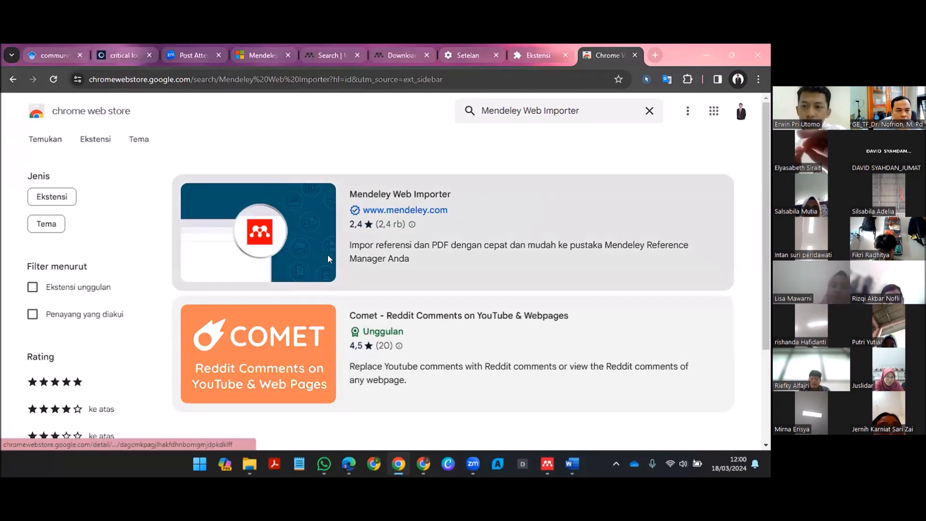
Step: Add Mendeley Web Importer to Chrome from its store page, approve the requested permissions, and dismiss the installation notice
click(386, 263)
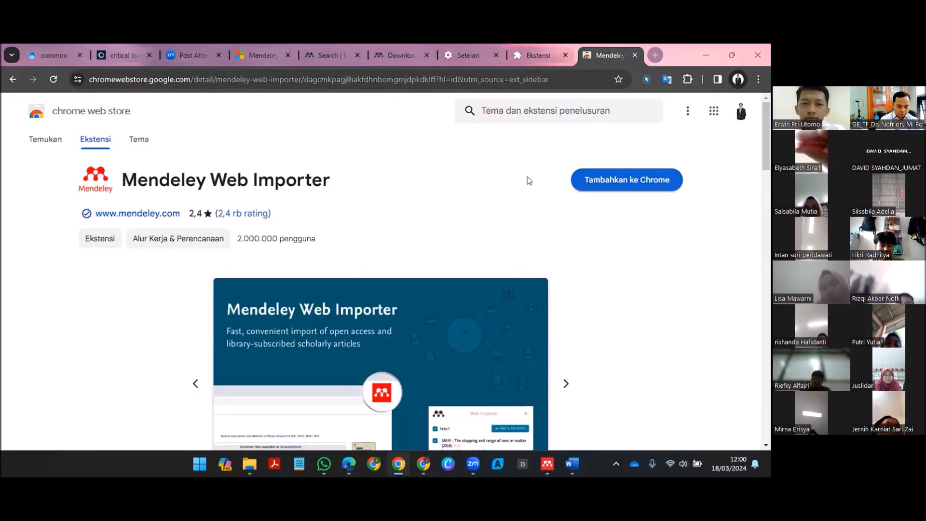
click(627, 180)
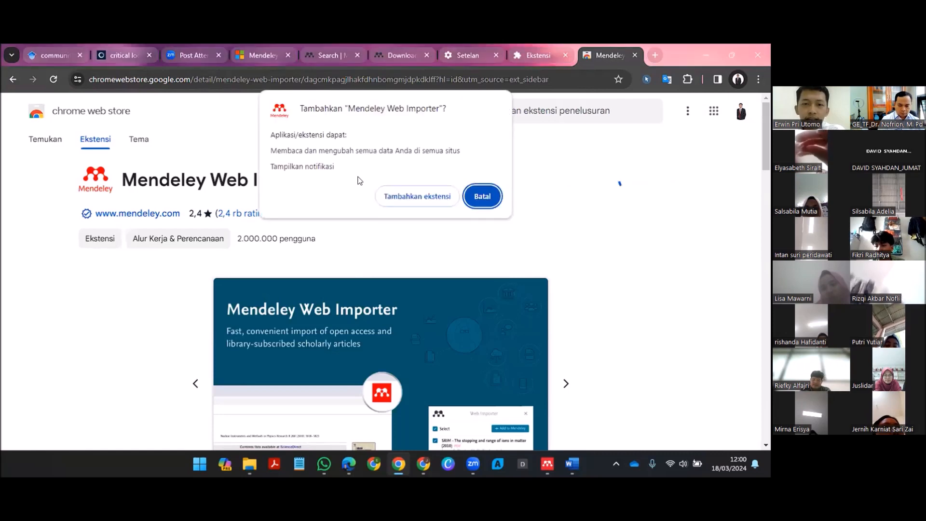
click(410, 196)
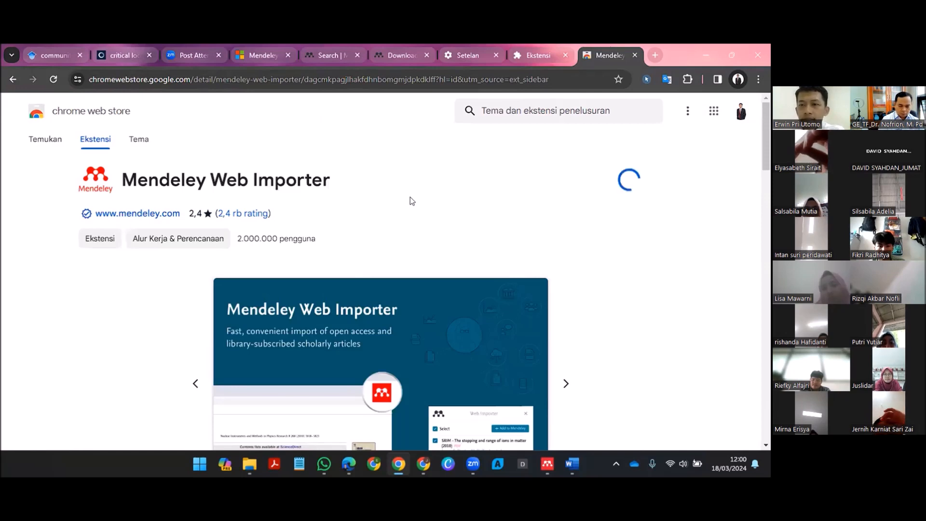
click(661, 107)
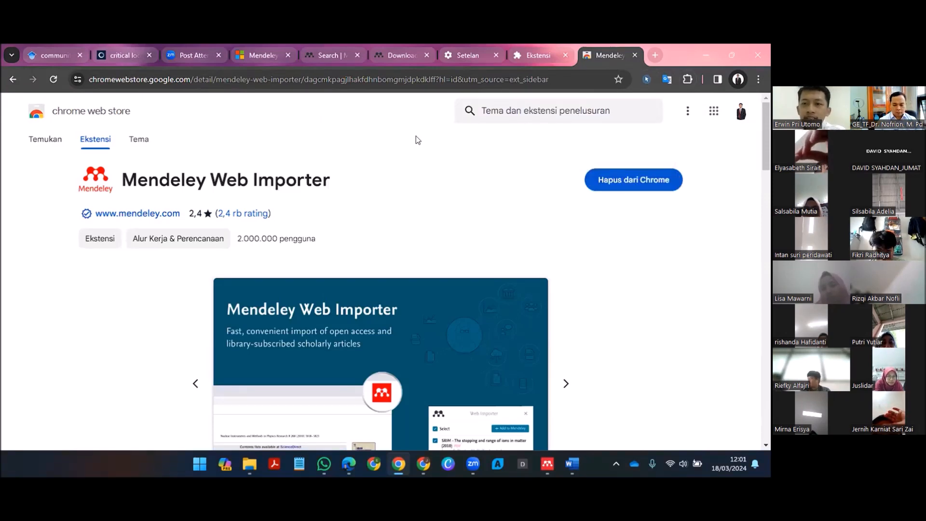
Step: Show the browser's quick list of installed extensions
click(688, 80)
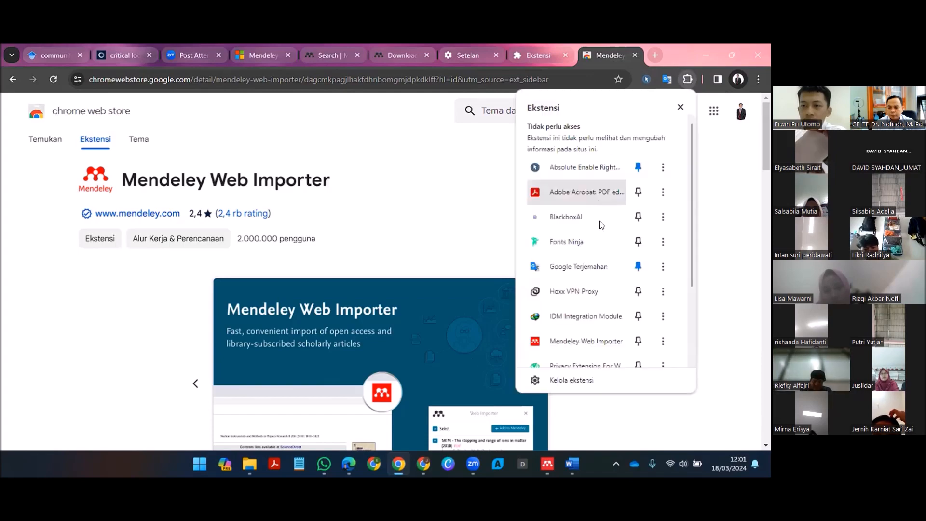